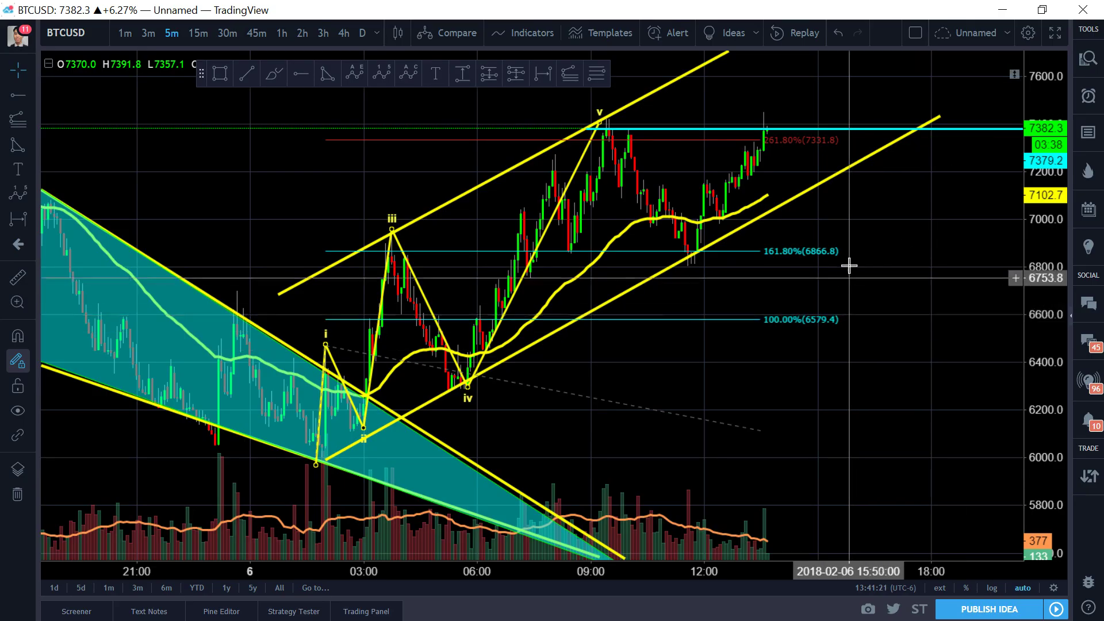
- Raise the cyan horizontal ray to the wave v peak at about 7408.1
click(618, 361)
scroll(668, 343, down, 3)
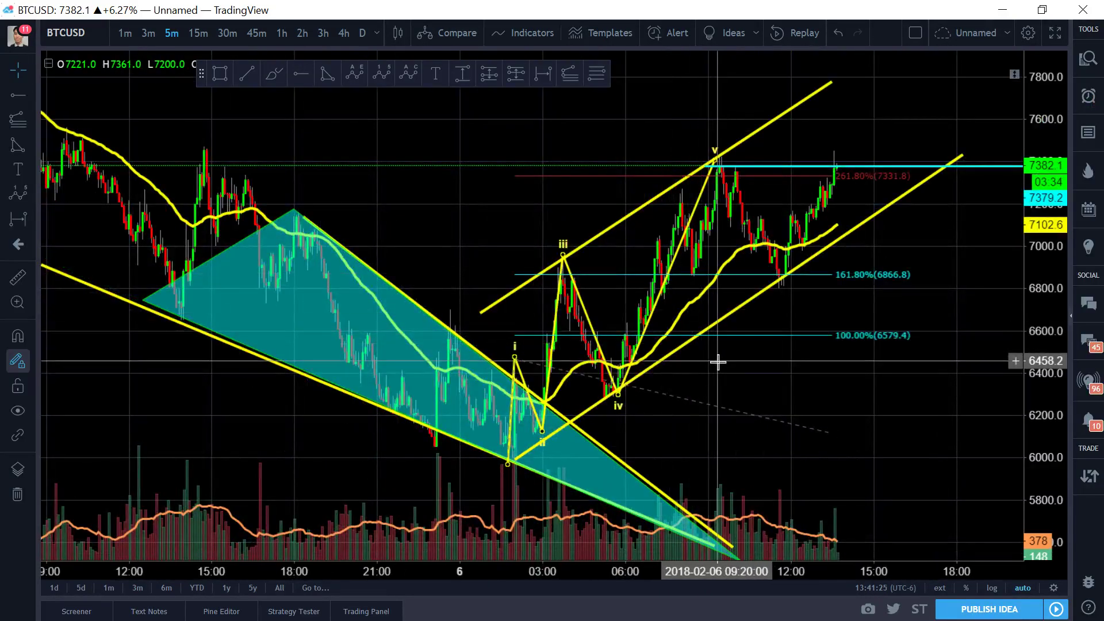
scroll(716, 361, down, 3)
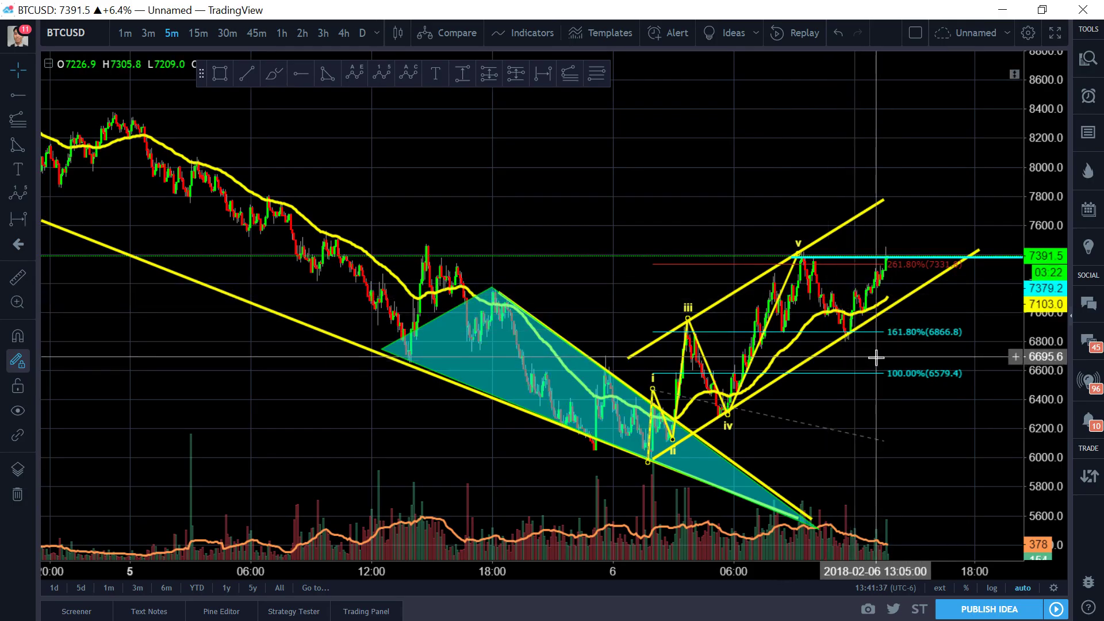
scroll(876, 358, up, 5)
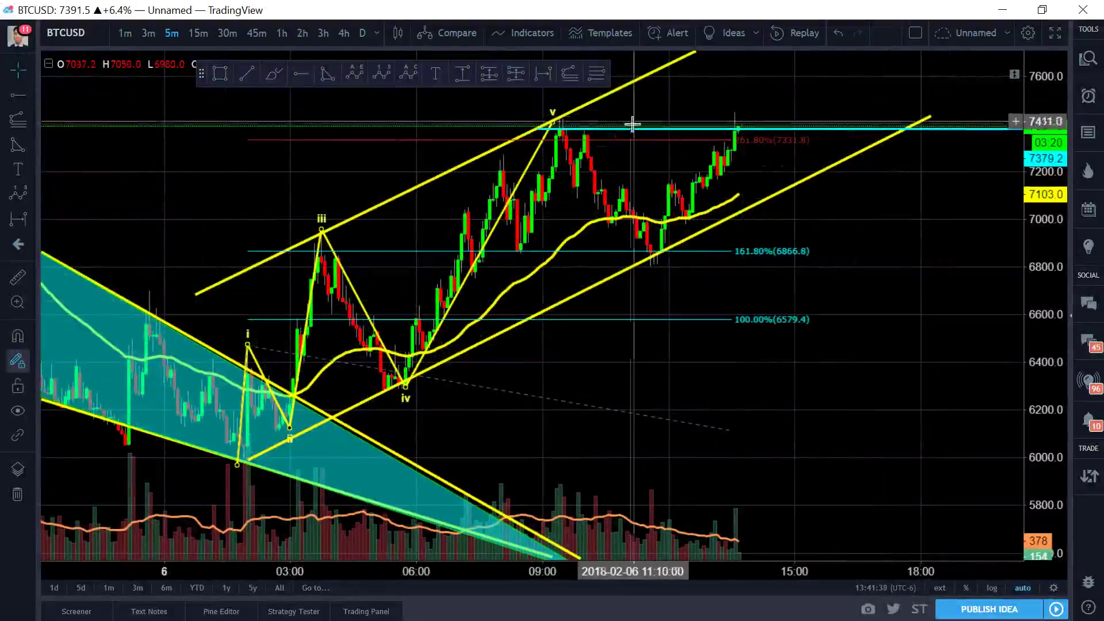
drag(635, 129, 626, 122)
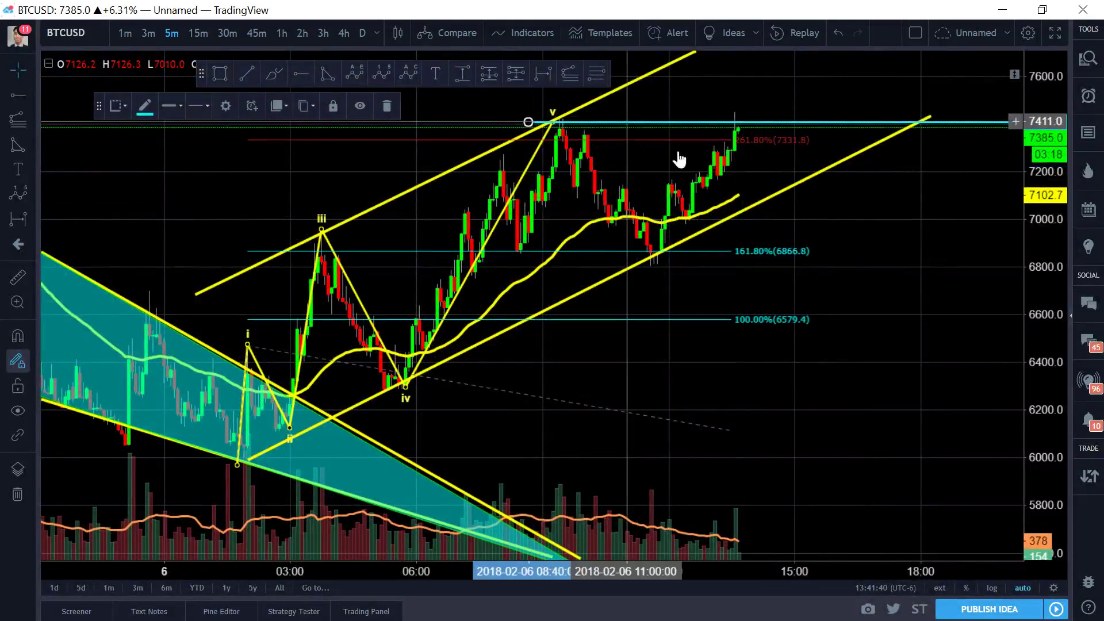
click(837, 343)
- Dismiss the Relative Strength Index alert notification on BTCUSD
scroll(842, 344, down, 2)
drag(912, 448, 905, 448)
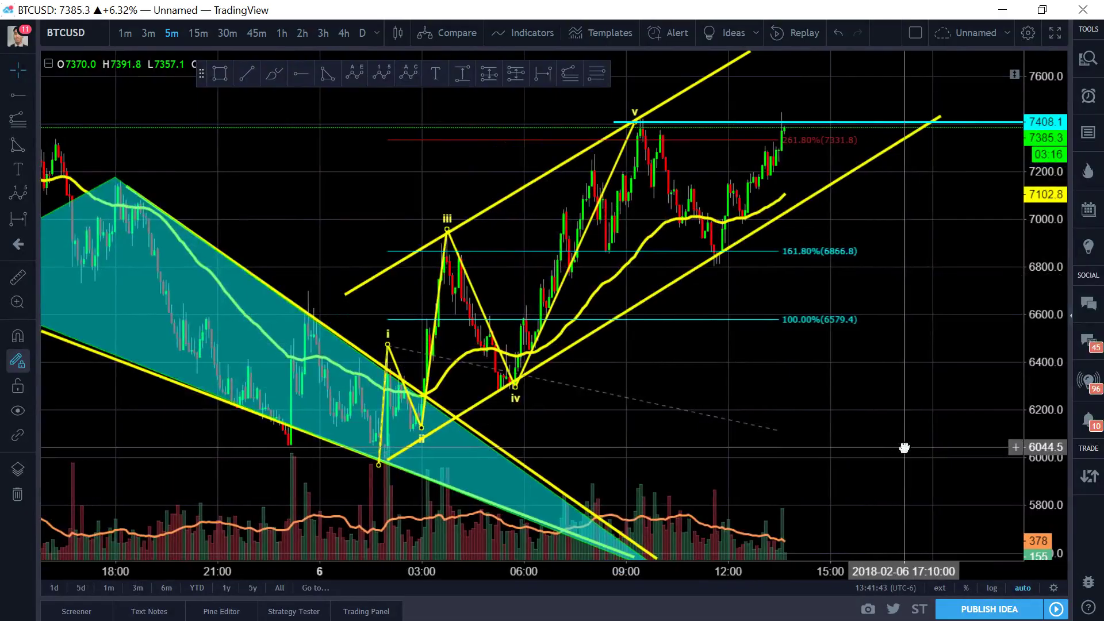
scroll(906, 447, down, 1)
scroll(469, 199, down, 1)
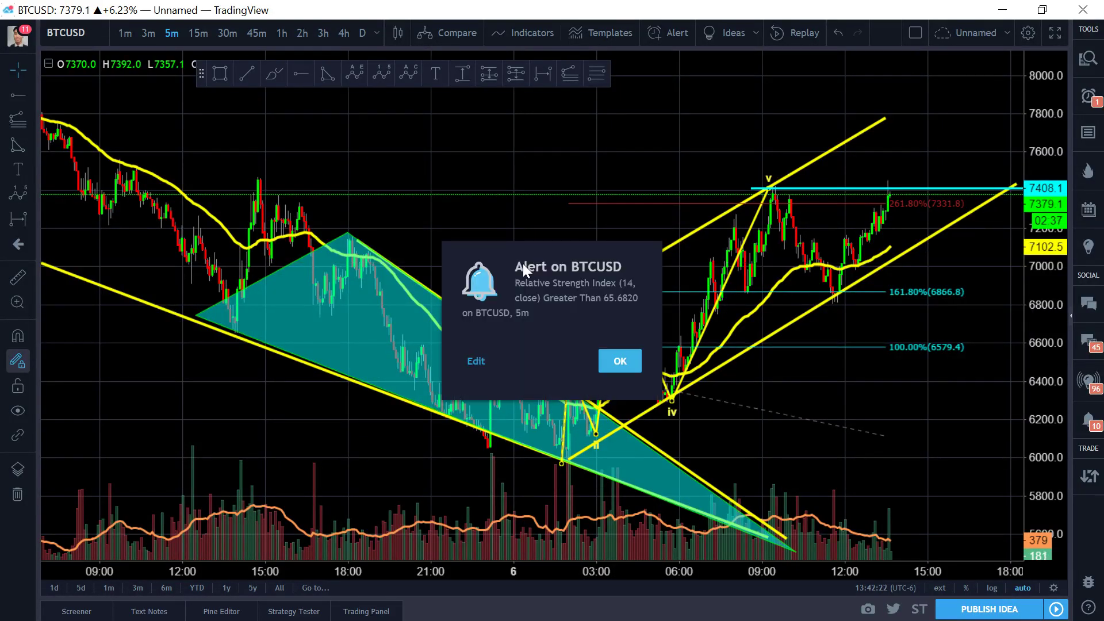
click(628, 362)
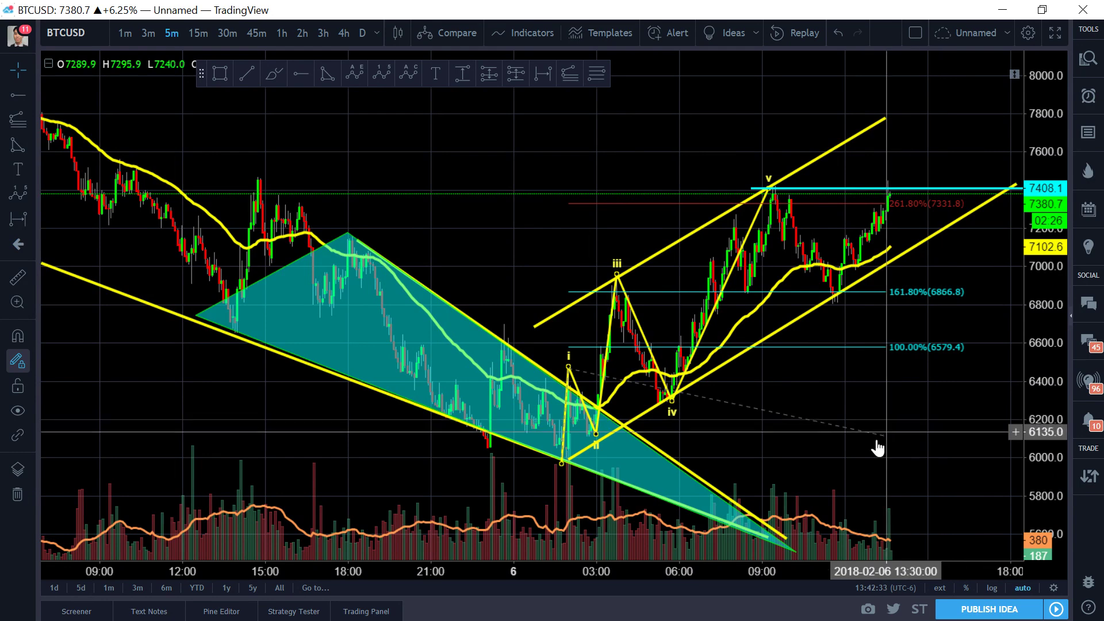
- Lower the cyan horizontal ray to about 7374.3, just below the wave v peak
drag(927, 415, 889, 397)
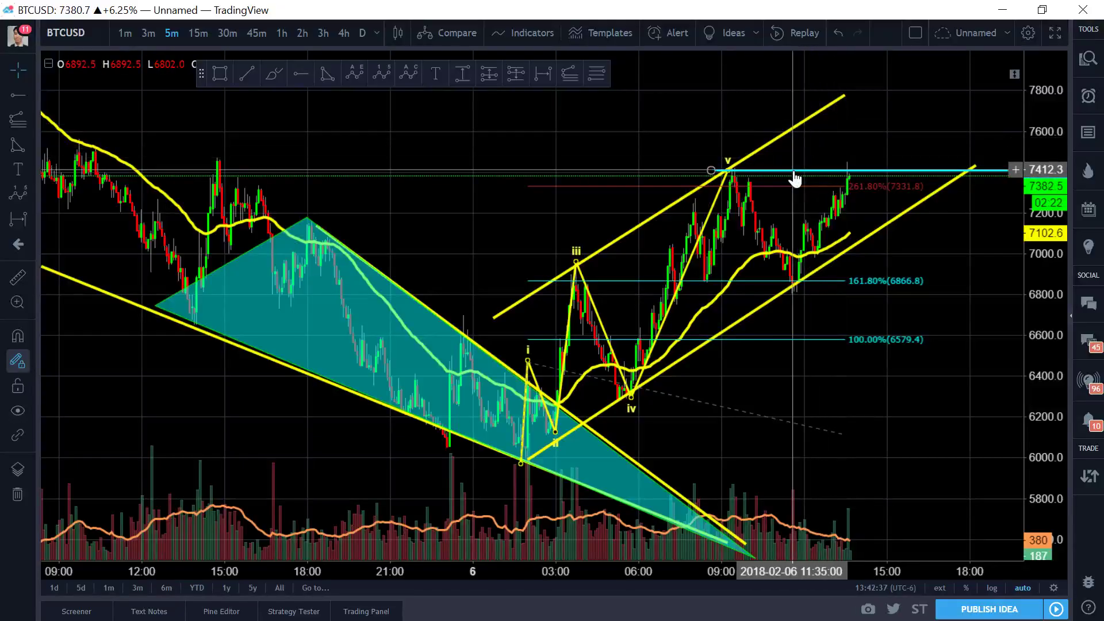
drag(792, 172, 770, 181)
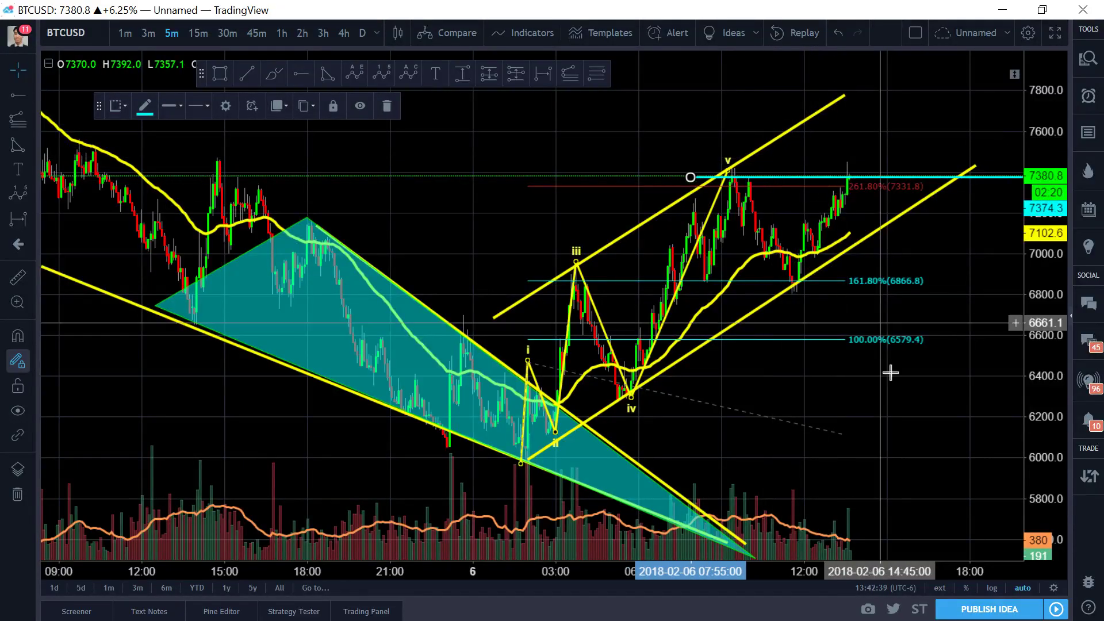
click(895, 416)
- Draw a triangle in the empty area after the latest candles, with vertices at about 7126.4, 6551.7 and 6888.5
scroll(904, 418, down, 2)
drag(912, 414, 276, 339)
drag(526, 368, 483, 308)
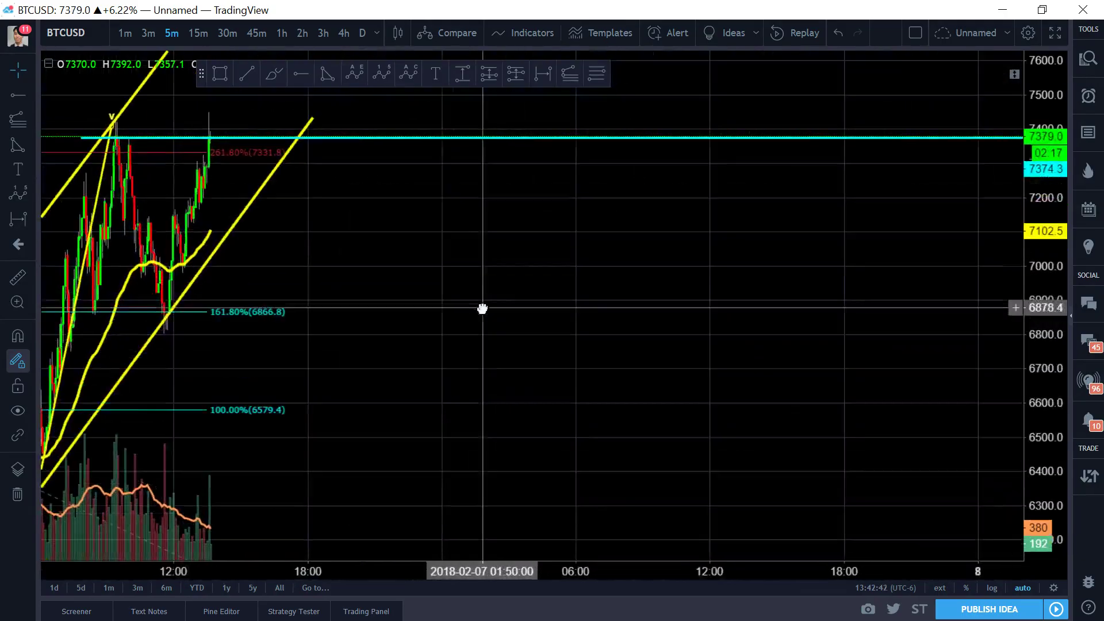
click(334, 77)
click(510, 224)
click(821, 420)
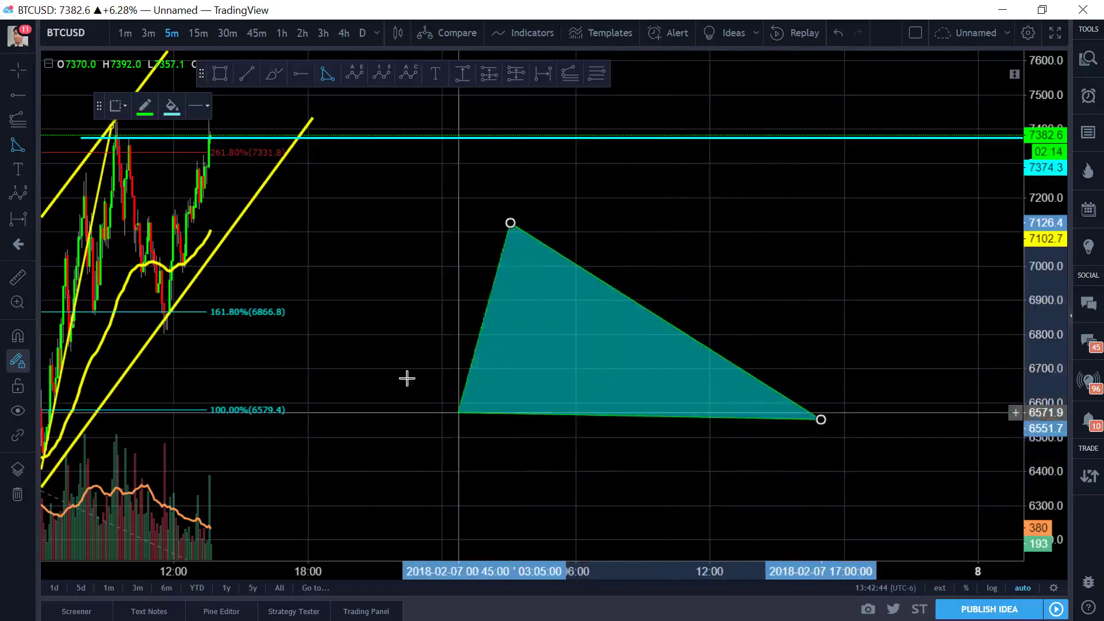
click(341, 303)
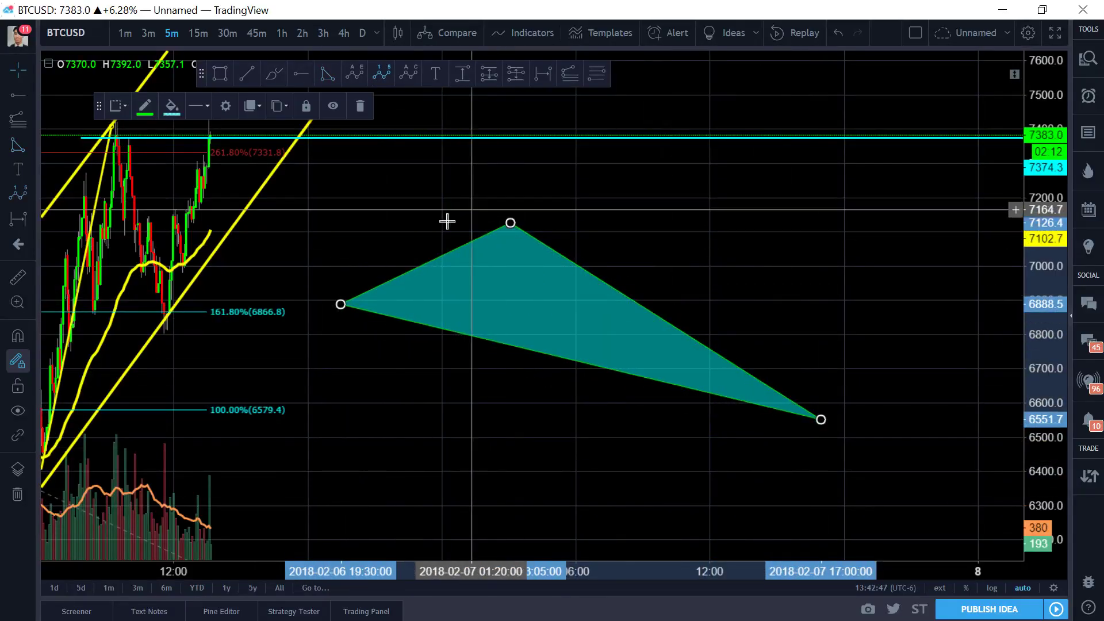
- Reshape the new triangle into a falling wedge by raising its top vertex to about 7267.6 and raising its earliest vertex
drag(510, 223, 510, 175)
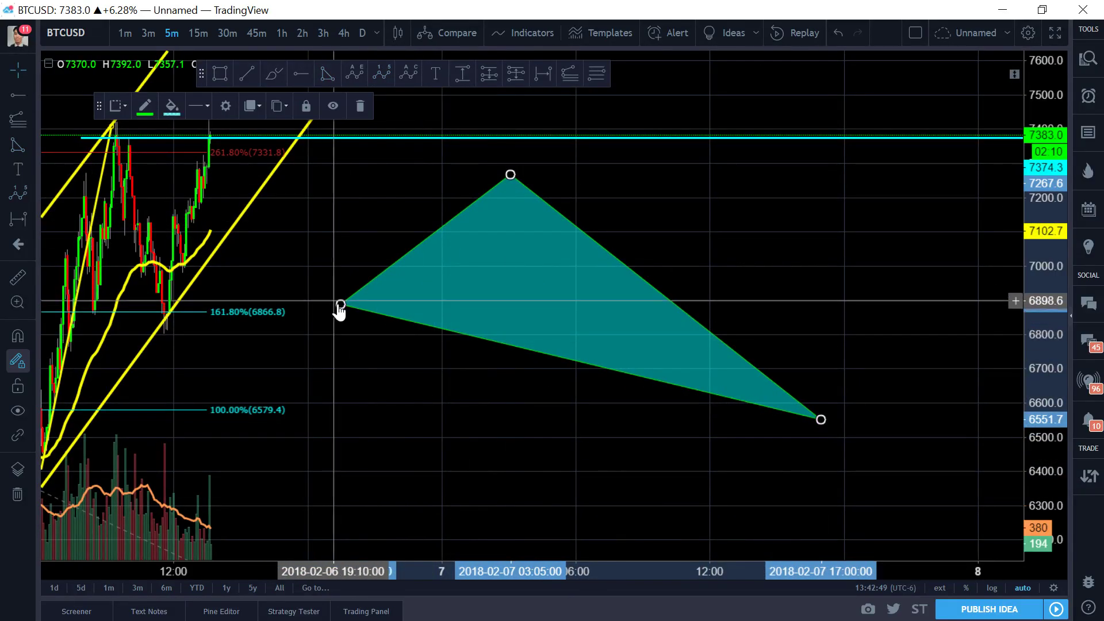
drag(340, 303, 348, 247)
click(365, 258)
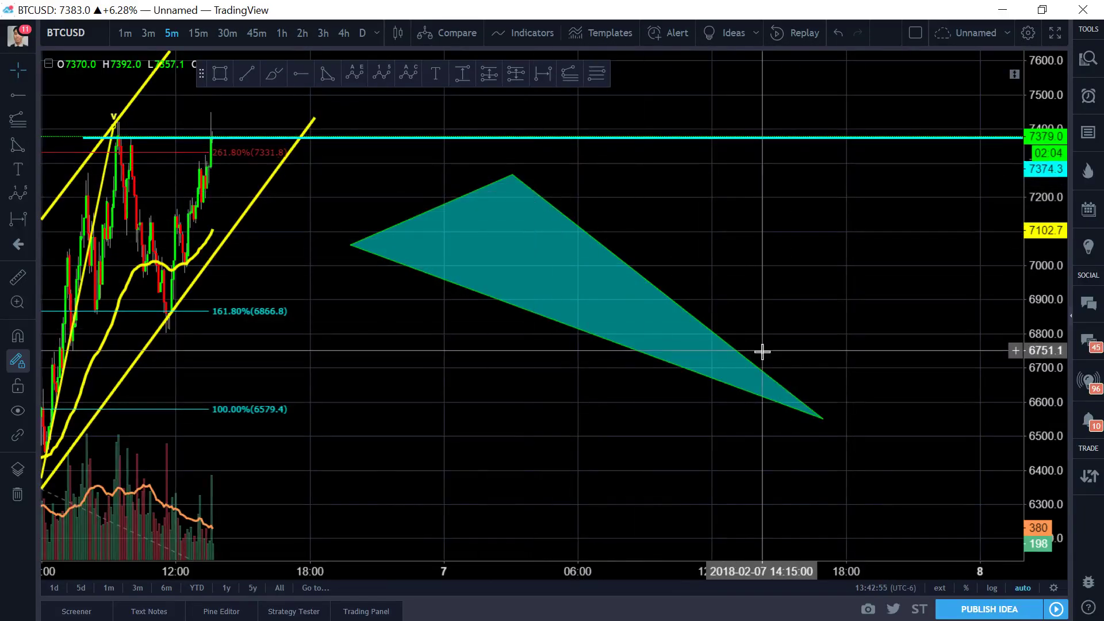
- Draw a descending Elliott impulse wave from about 7339.8 to 6647.9, placing points i to v alternately on the triangle's lower and upper edges
click(383, 82)
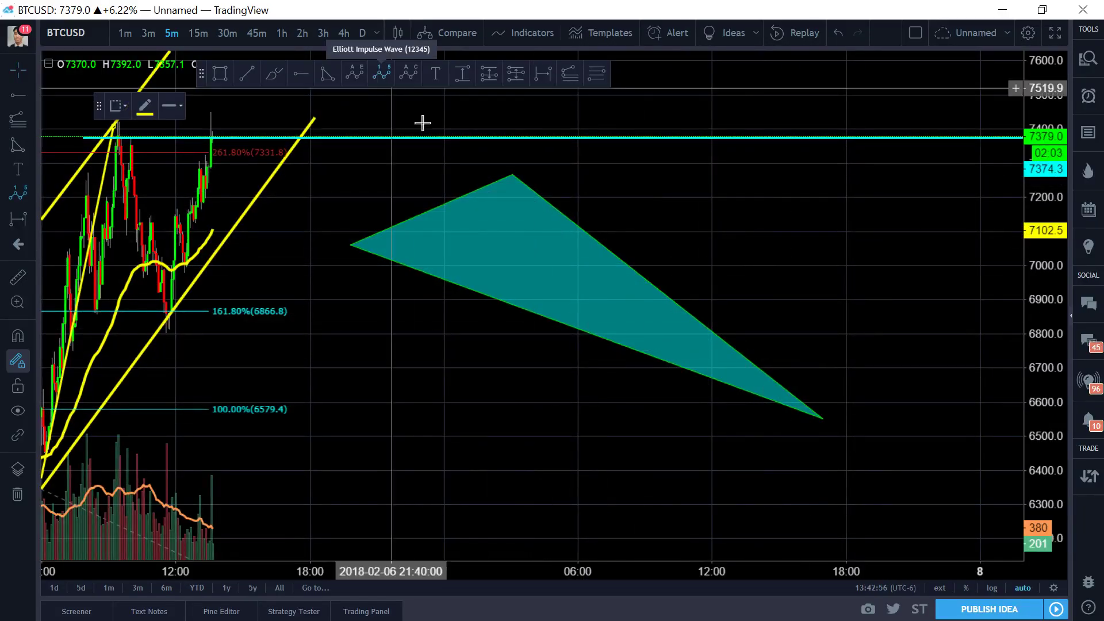
click(448, 151)
click(507, 306)
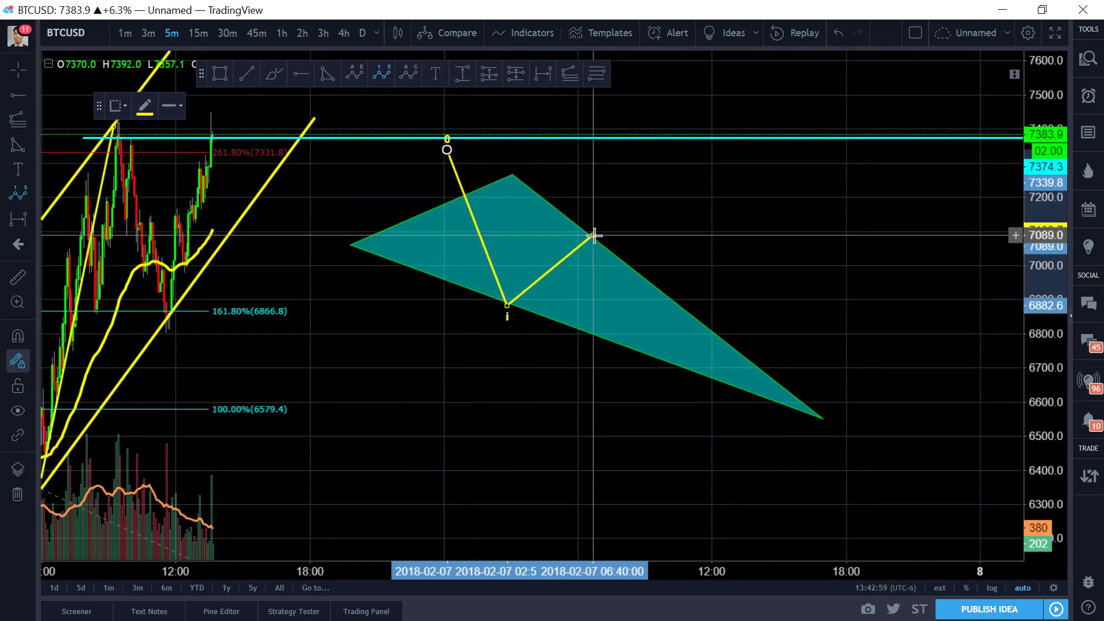
click(592, 236)
click(647, 356)
click(689, 309)
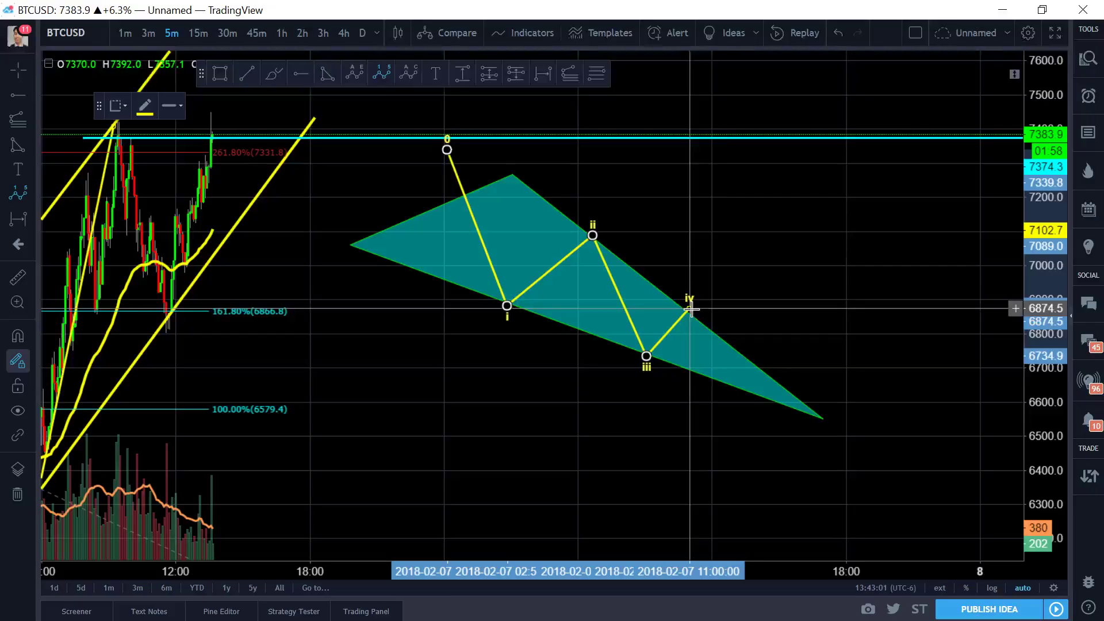
click(733, 386)
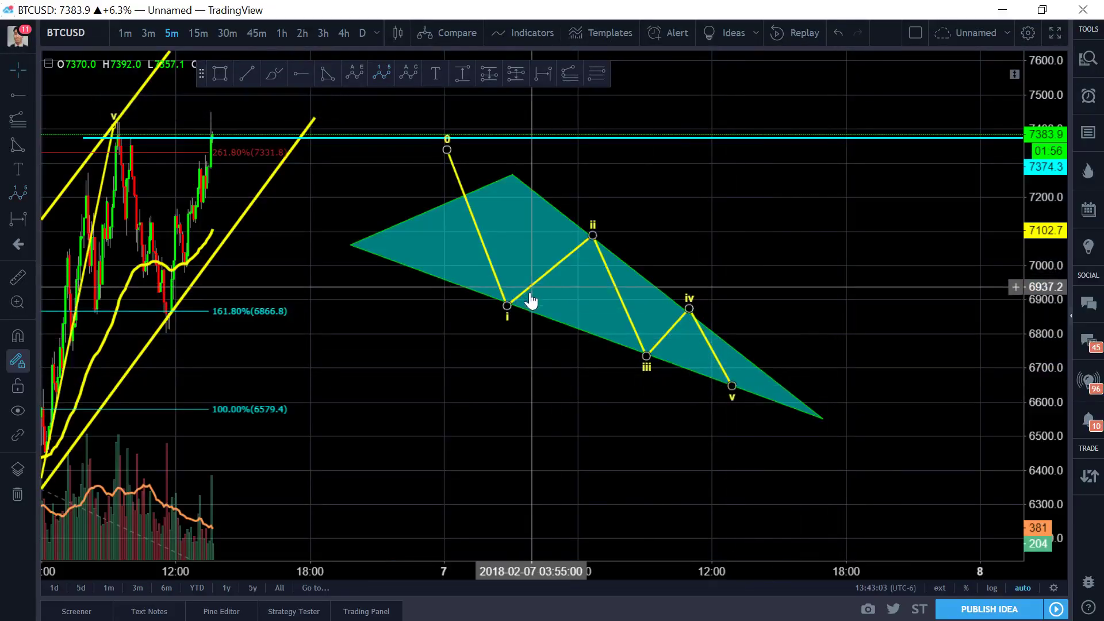
- Shift the descending wave's start, point i and point ii earlier in time, with i at about 6927.1 and both points on the triangle's edges
click(514, 315)
drag(507, 307, 468, 289)
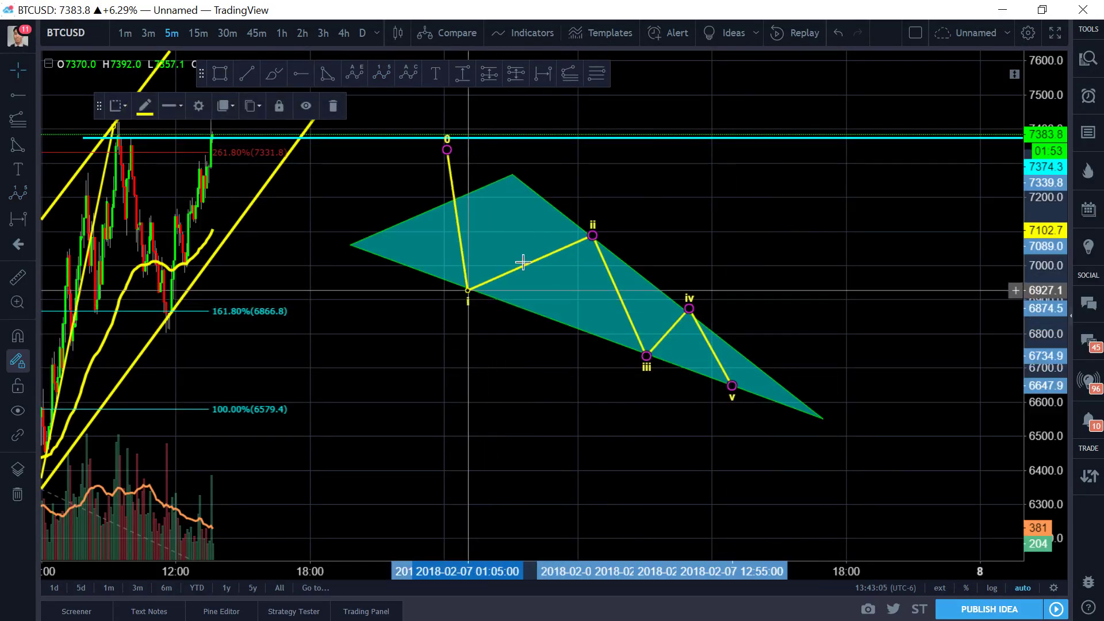
right_click(640, 206)
click(611, 209)
drag(593, 236, 572, 215)
click(595, 200)
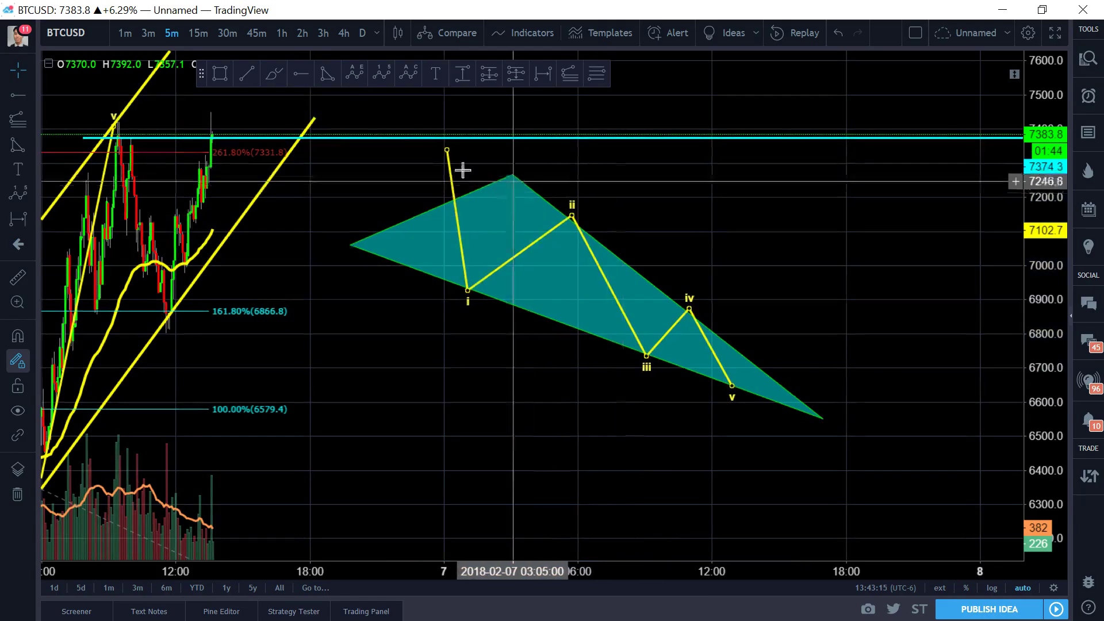
drag(446, 152, 414, 159)
- Delete the descending Elliott wave and the new triangle from the empty area of the chart
drag(665, 192, 690, 253)
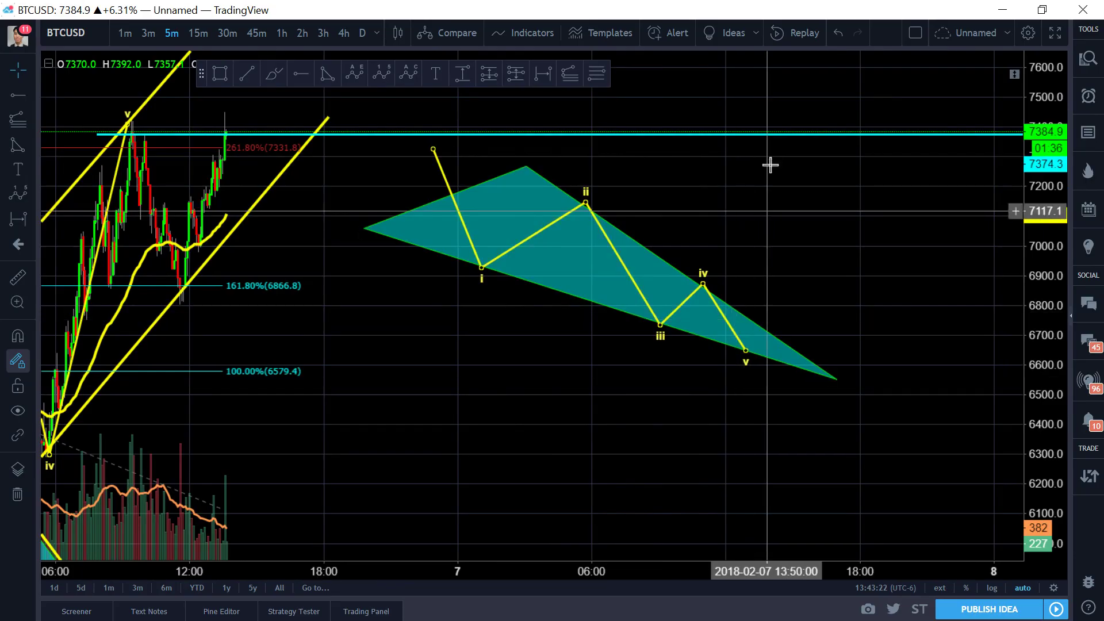
click(633, 363)
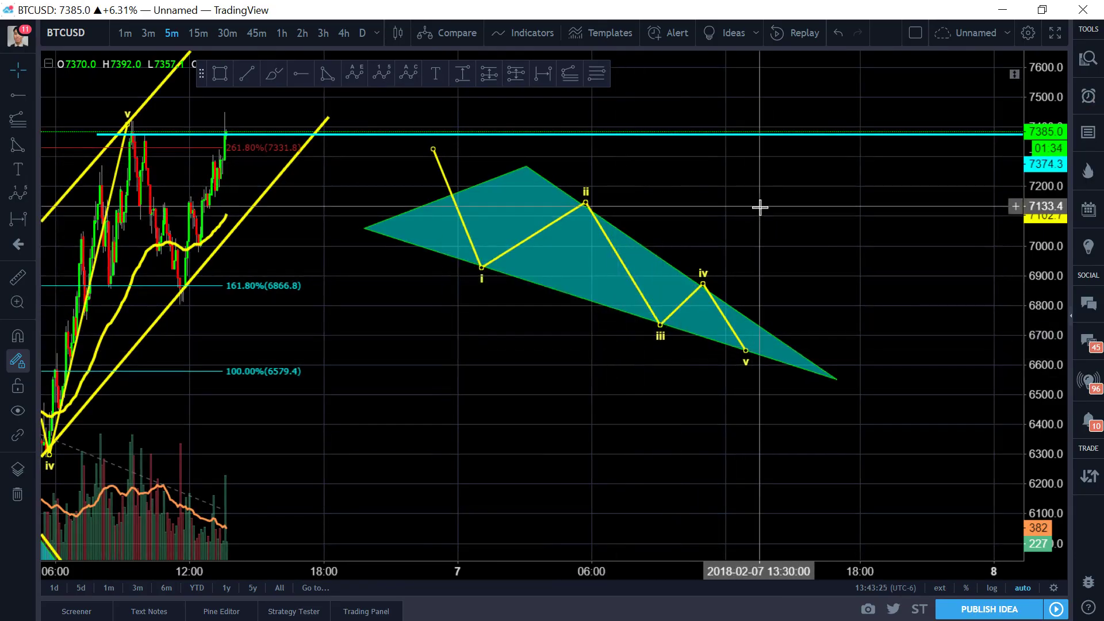
drag(739, 198, 803, 235)
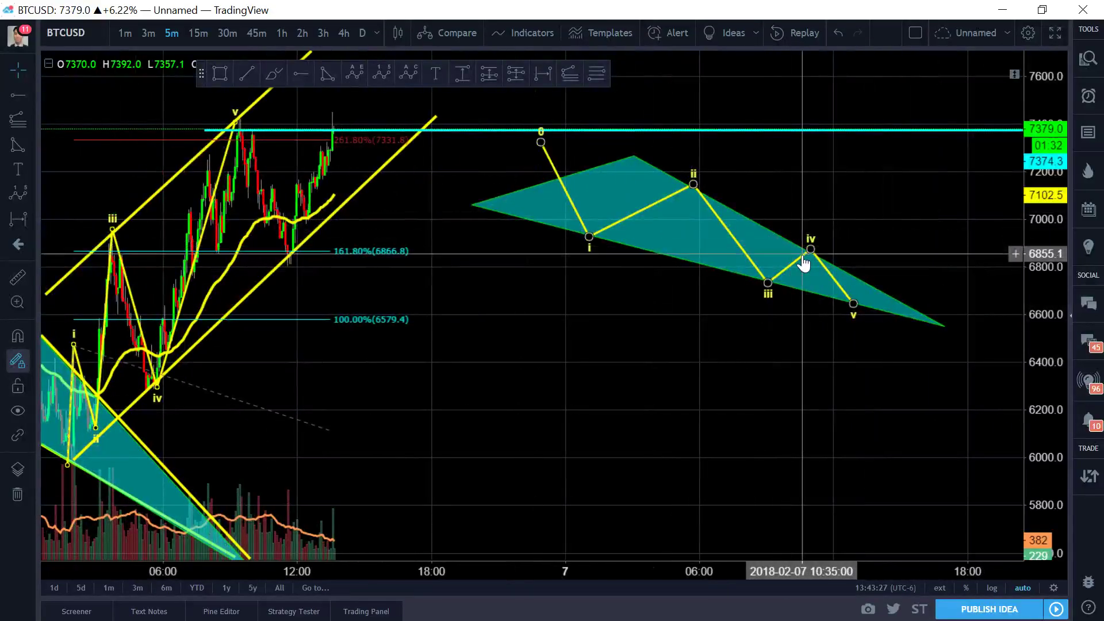
click(803, 257)
text(v)
key(Escape)
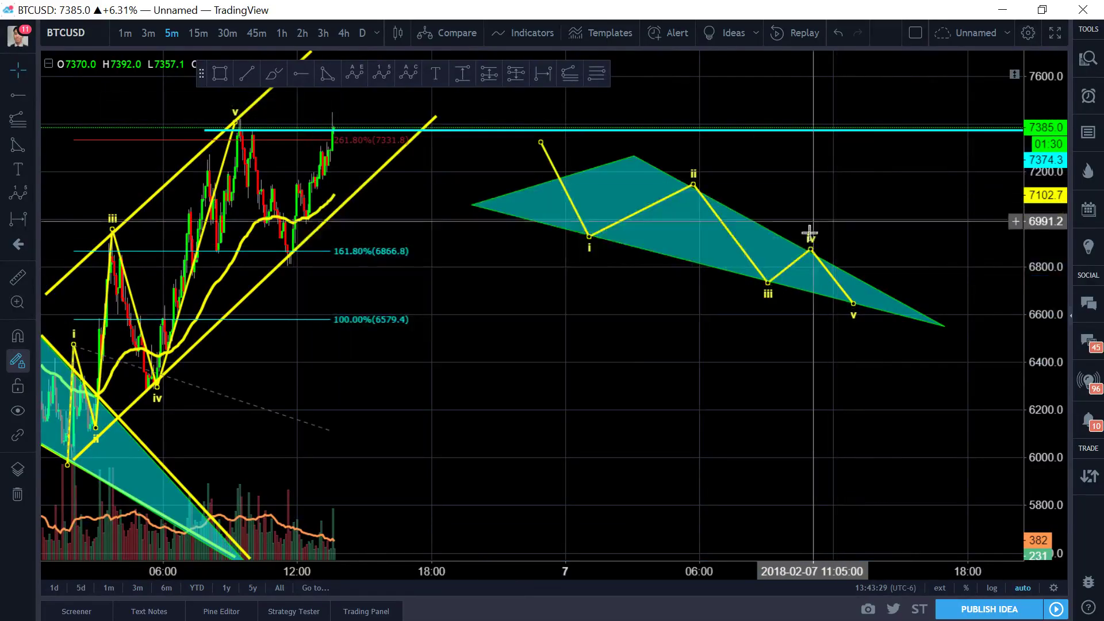
key(Delete)
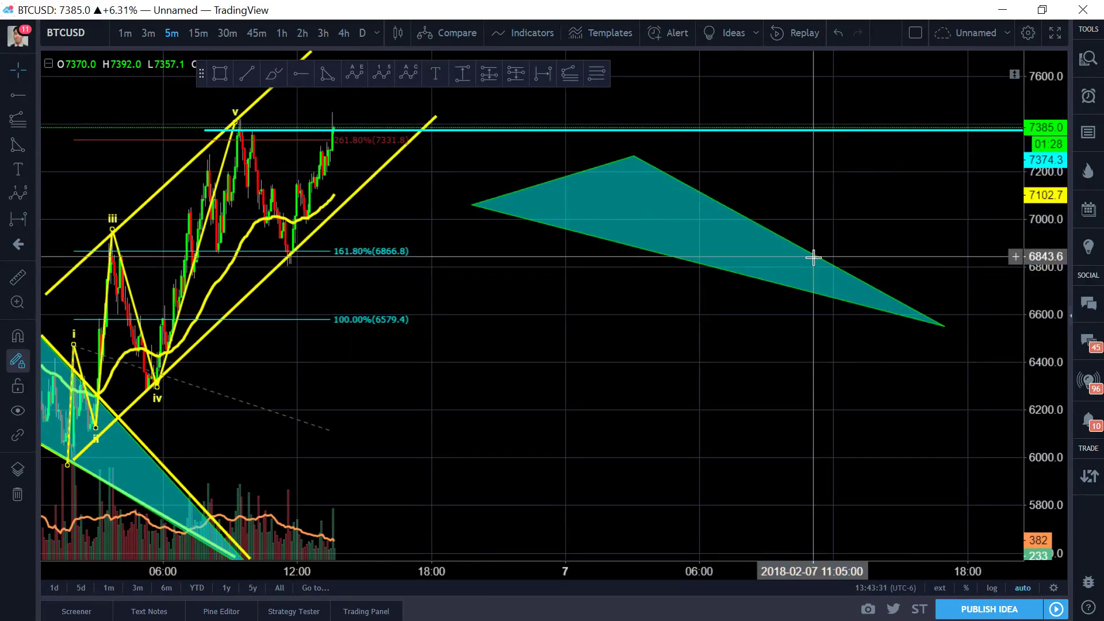
click(824, 263)
key(Delete)
drag(648, 311, 968, 314)
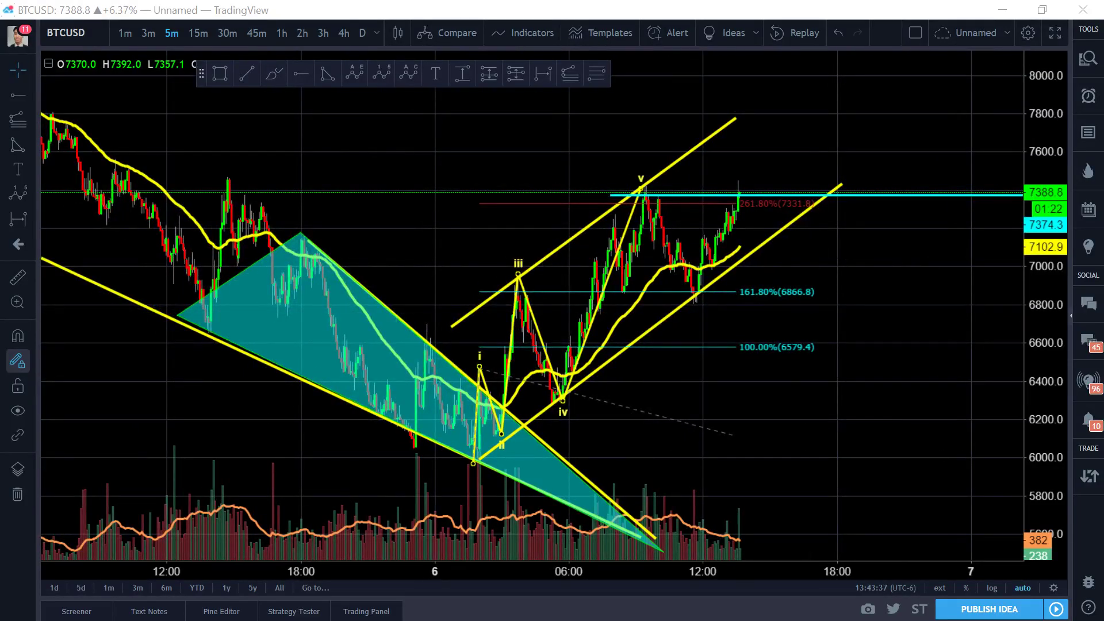
right_click(834, 358)
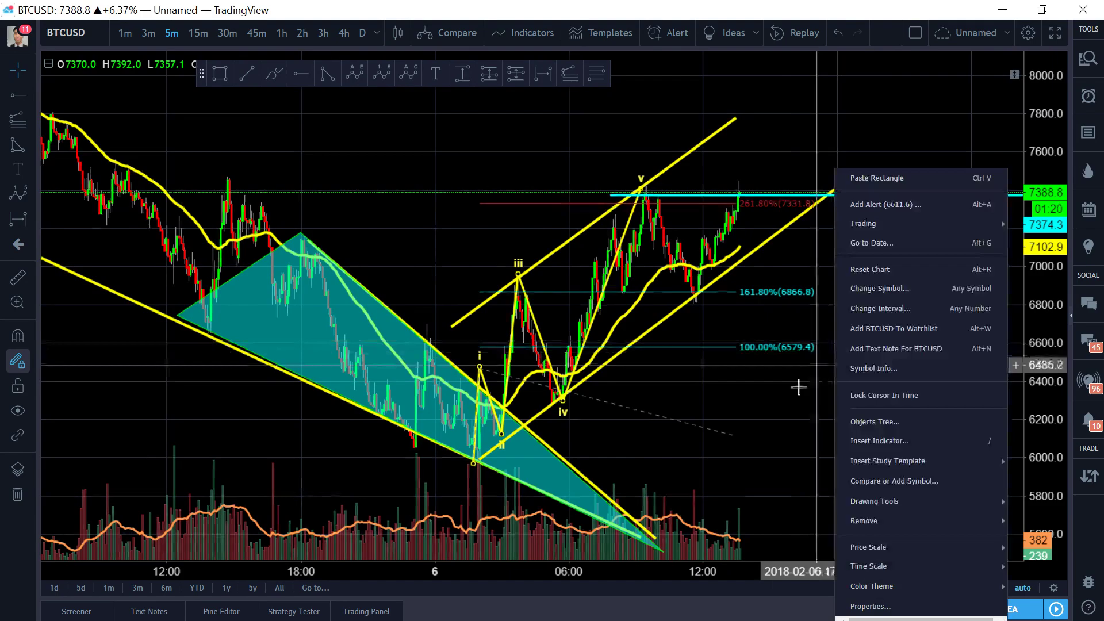
drag(766, 387, 786, 375)
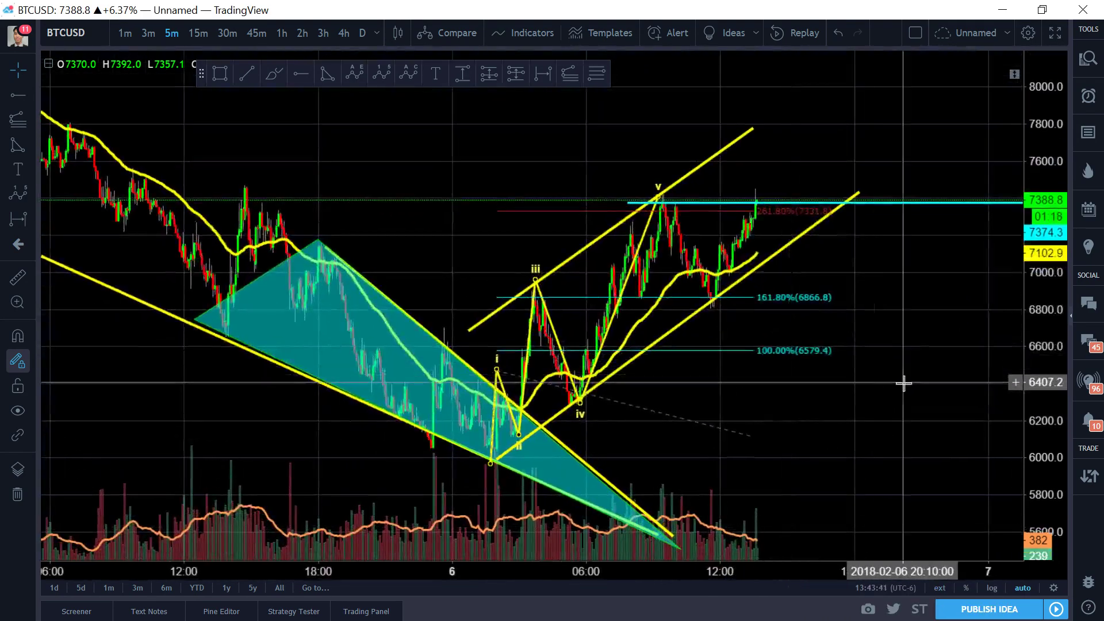
- Draw an ascending Elliott impulse wave in the empty area, from about 6444.2 through 6926.4, 6623.7, 7100.5 and 6945.1 to 7293.4
mouse_move(904, 382)
mouse_down()
mouse_move(748, 379)
mouse_move(365, 322)
mouse_up()
mouse_move(593, 216)
mouse_down()
mouse_move(749, 227)
mouse_move(663, 221)
mouse_up()
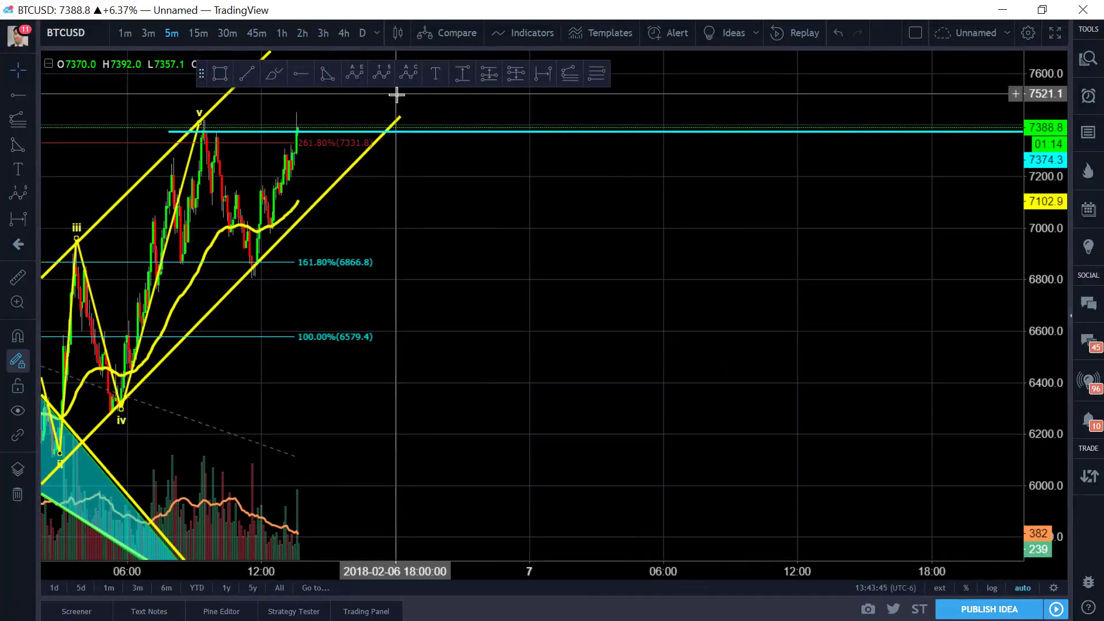
click(386, 81)
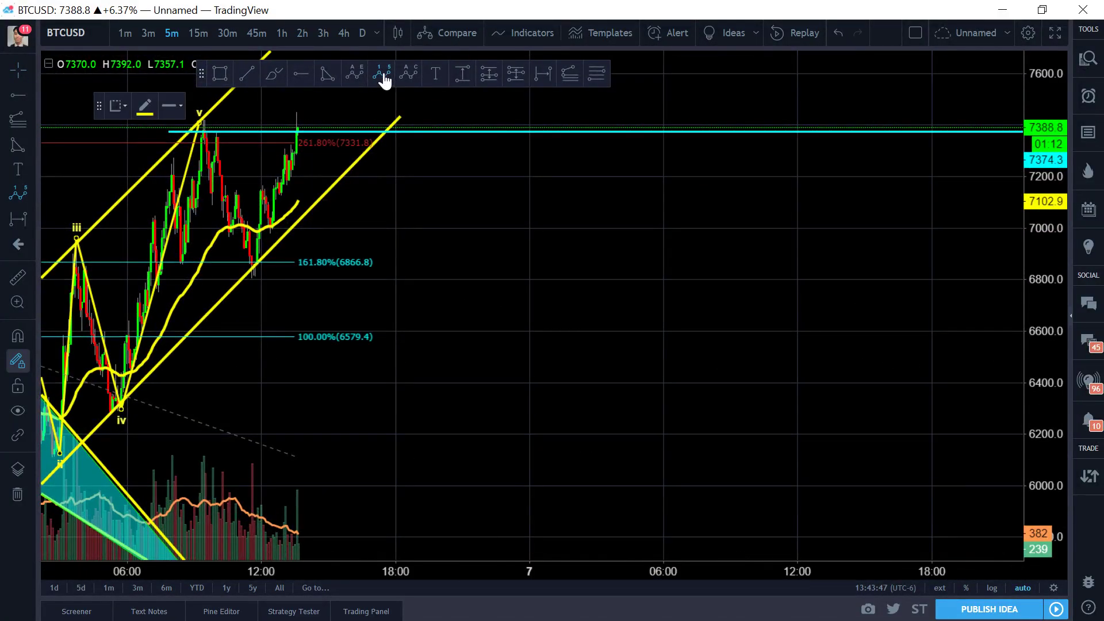
click(505, 372)
click(572, 247)
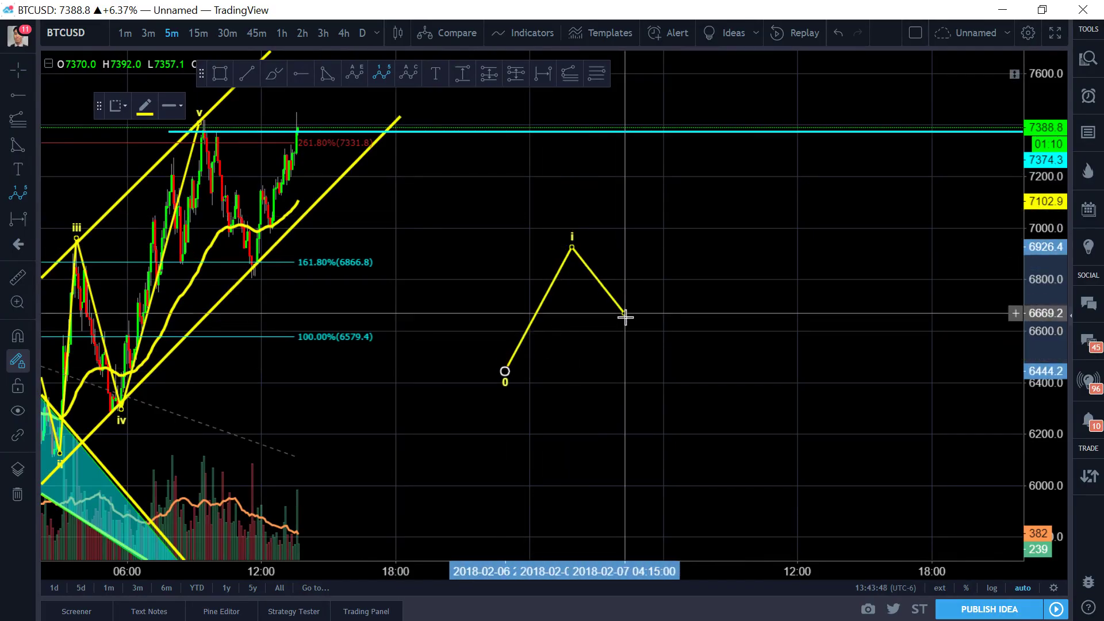
click(625, 326)
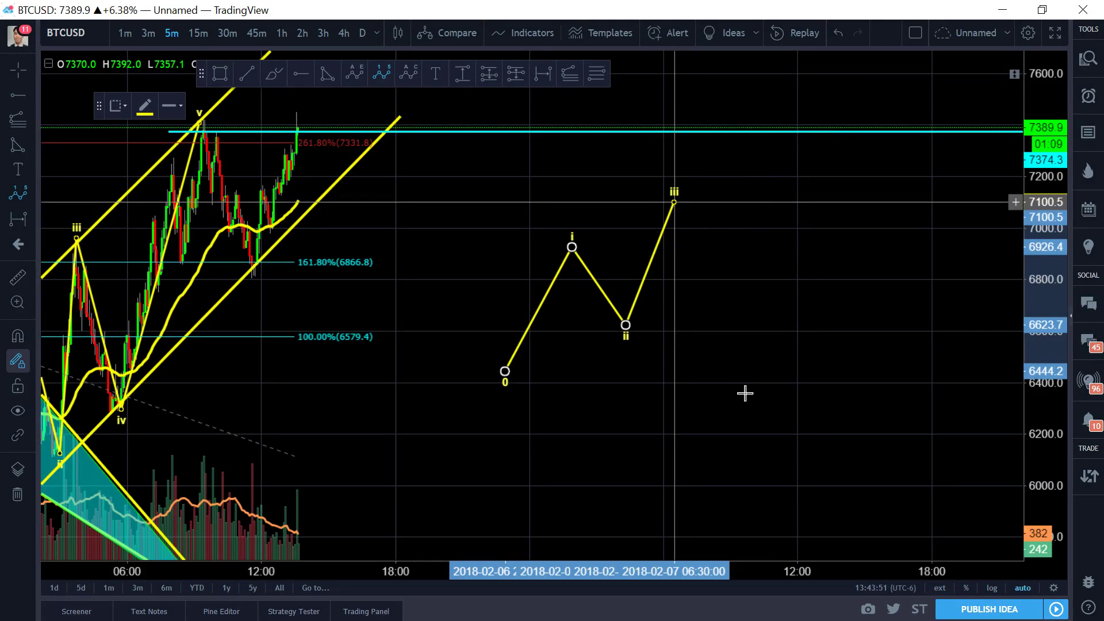
click(674, 202)
click(734, 242)
click(778, 153)
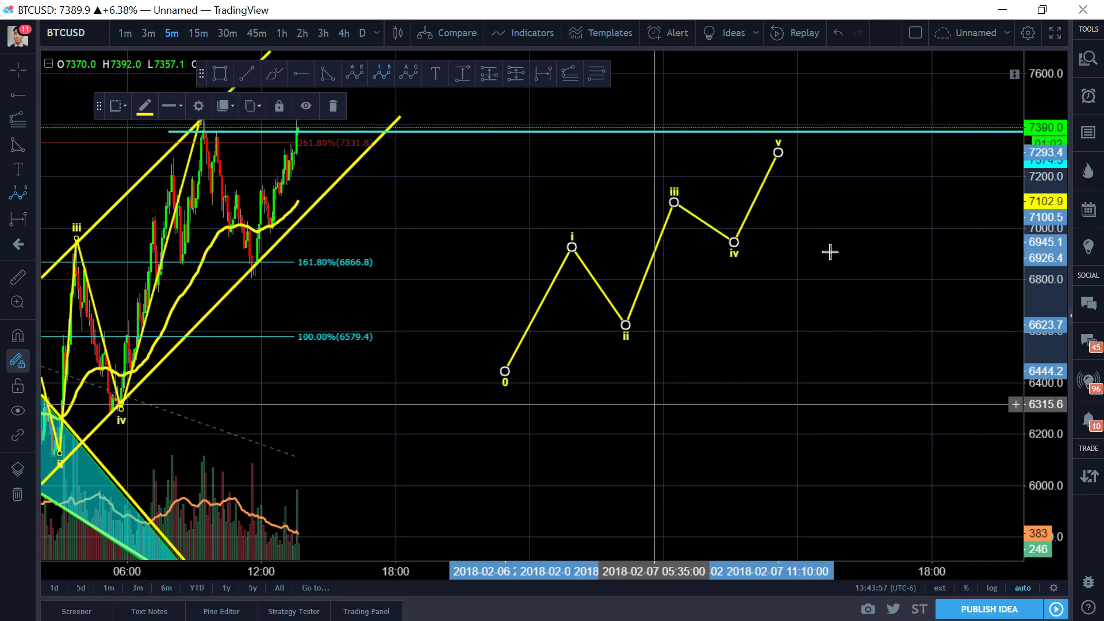
- Delete the ascending Elliott impulse wave from the empty area of the chart
drag(654, 369, 602, 373)
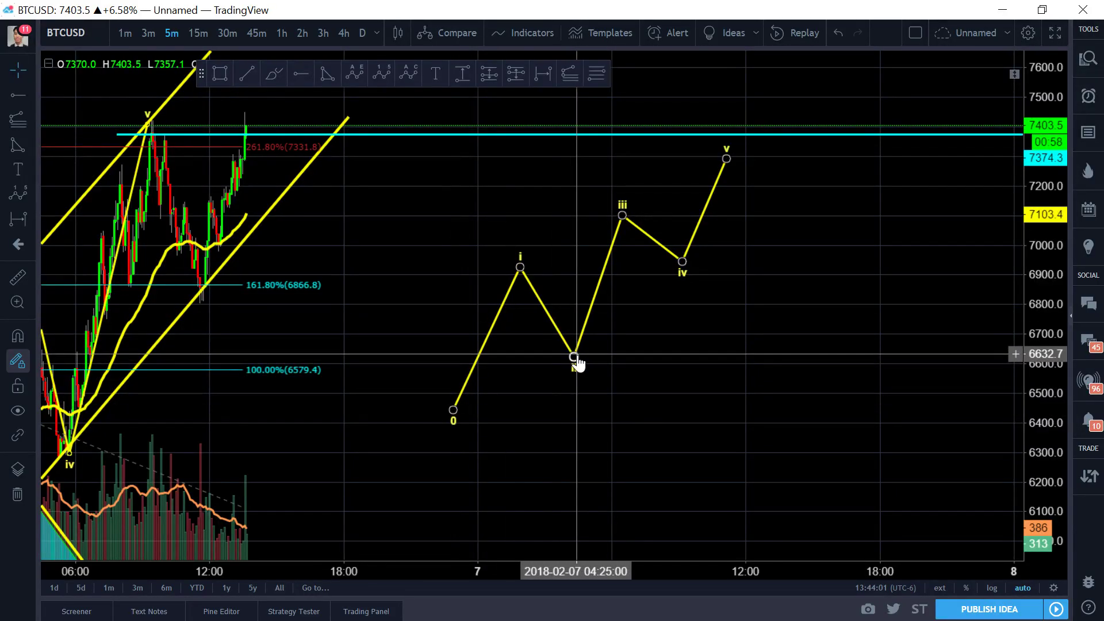
key(Delete)
- Draw an ascending Elliott impulse wave in the empty area, from about 6334.2 through 6800.6, 6527.7, 7134.1 and 6890 to 7325
click(382, 74)
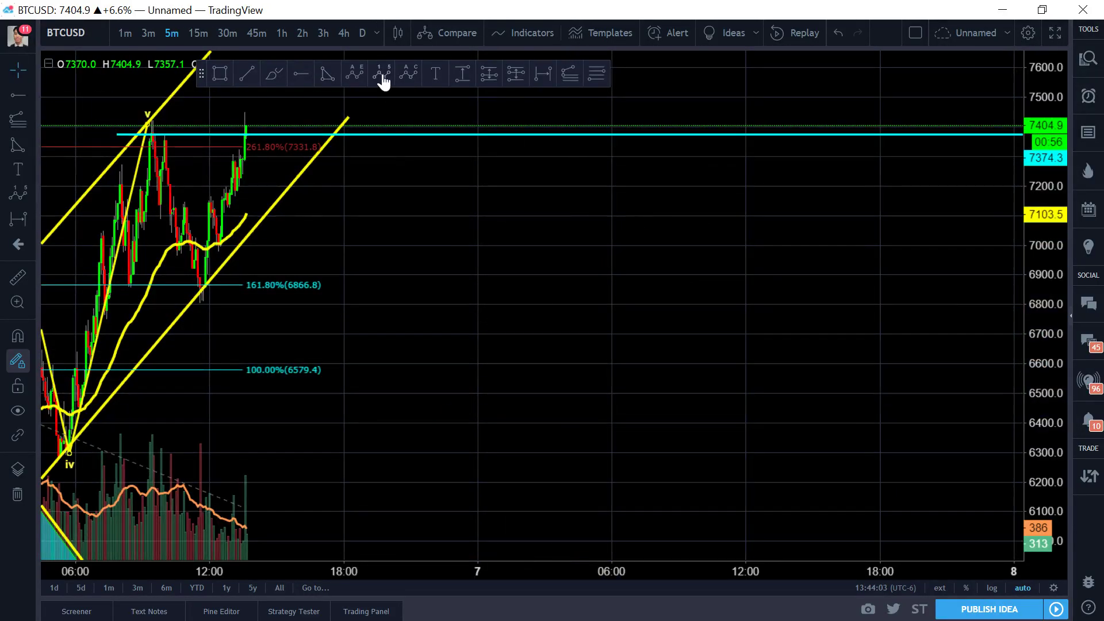
click(423, 443)
click(481, 304)
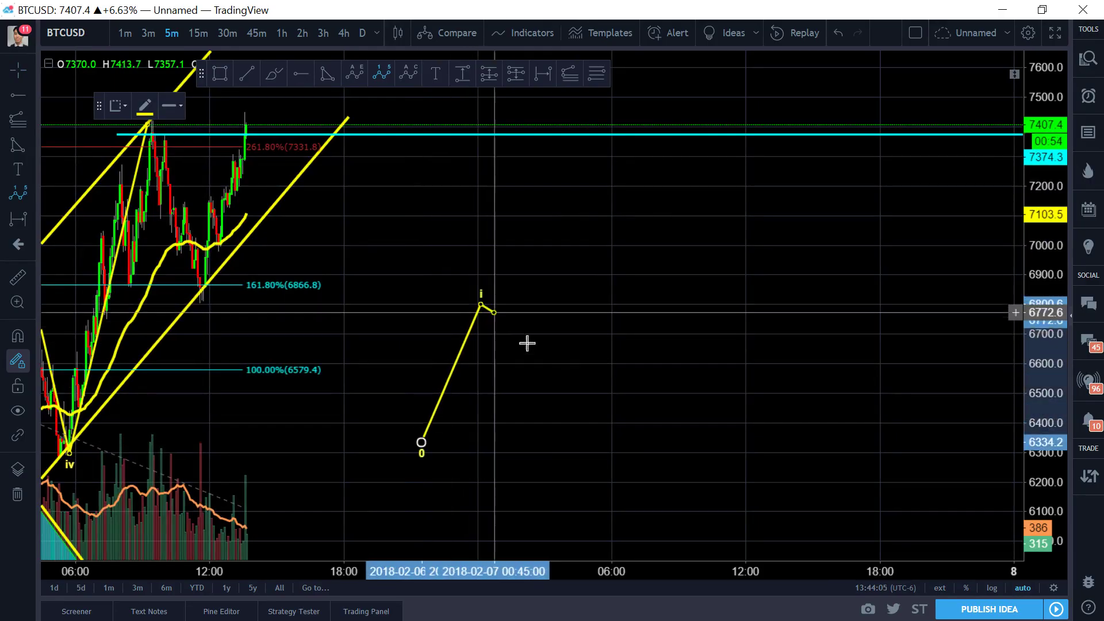
click(541, 384)
click(613, 206)
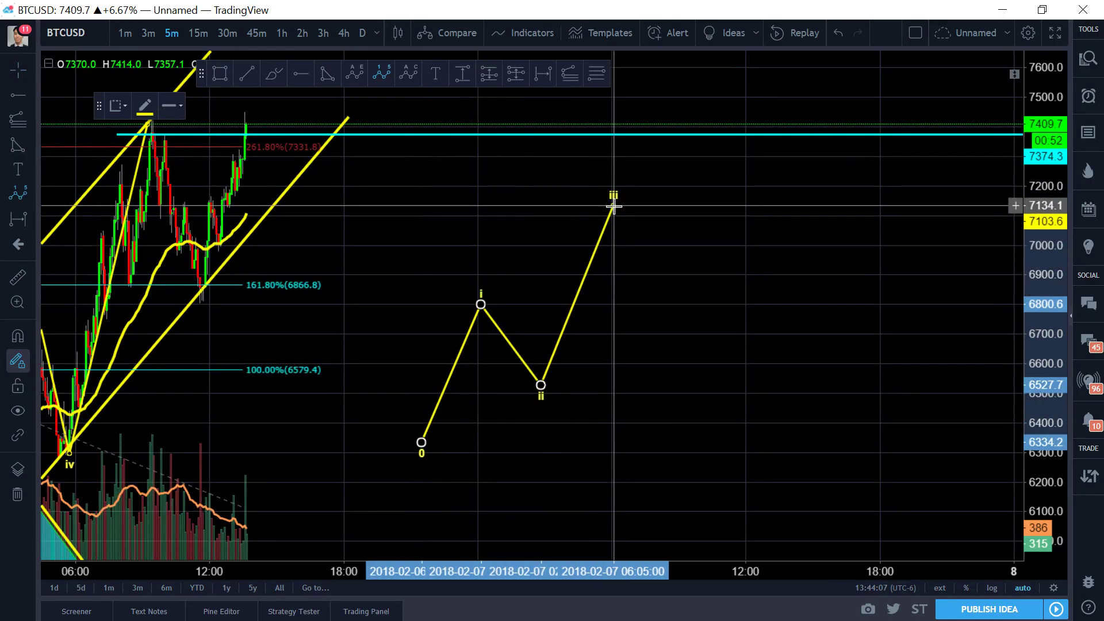
click(660, 278)
click(716, 149)
- Raise the cyan horizontal resistance ray to 7426.4, level with the wave v peak
drag(411, 196, 569, 192)
drag(439, 140, 434, 118)
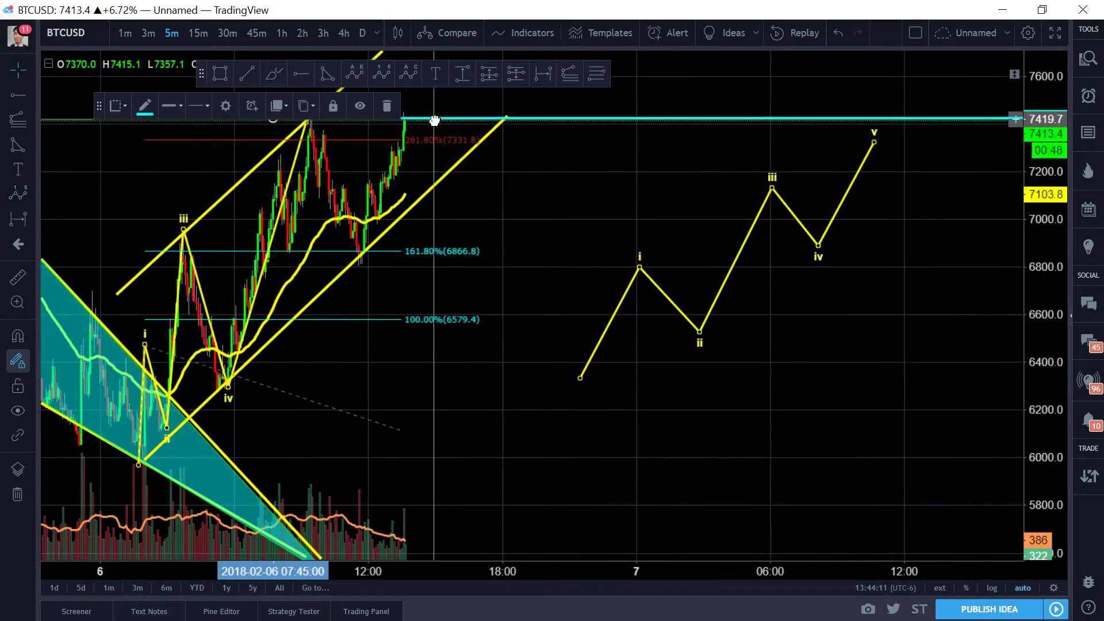
drag(584, 227, 655, 222)
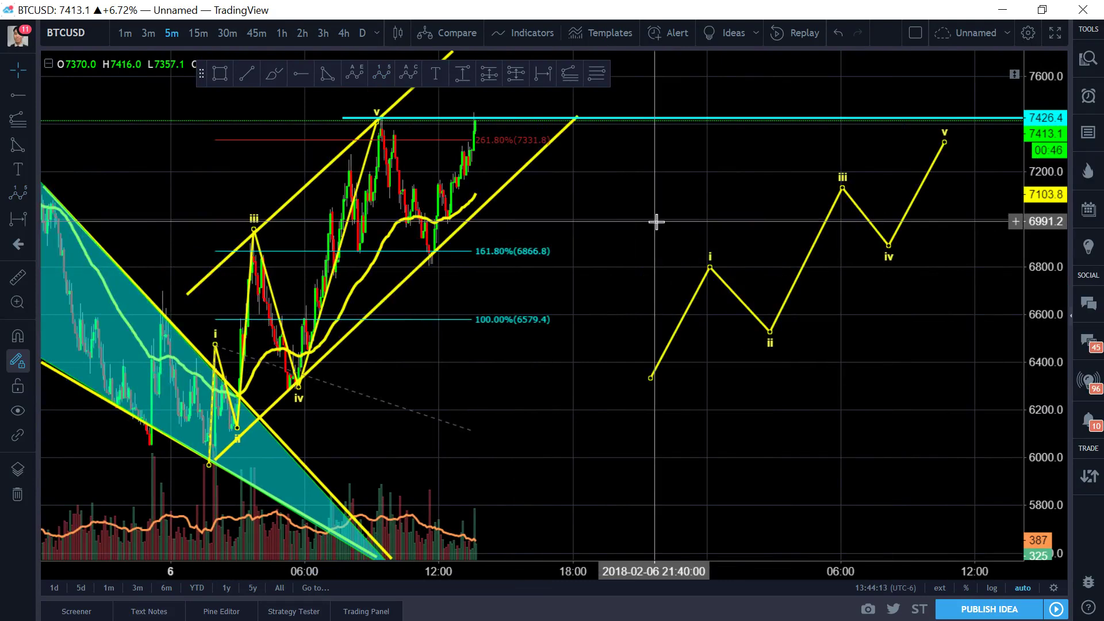
- Draw a Fibonacci retracement beside the sketched wave's first leg, from 6329.9 up to 6801.8 at point i
scroll(657, 222, up, 1)
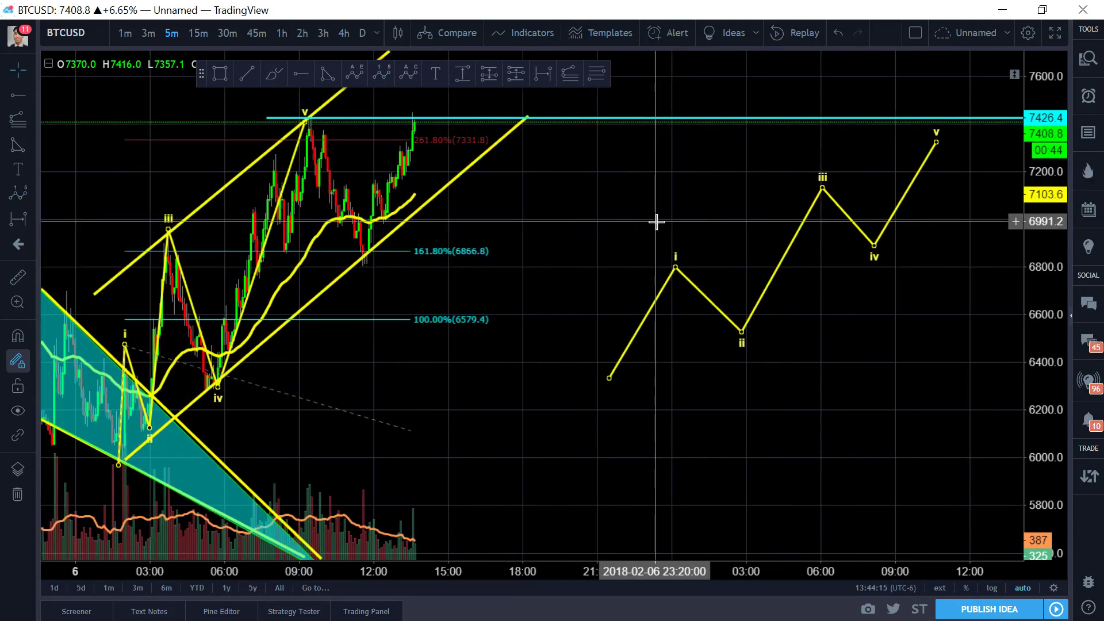
scroll(656, 221, up, 1)
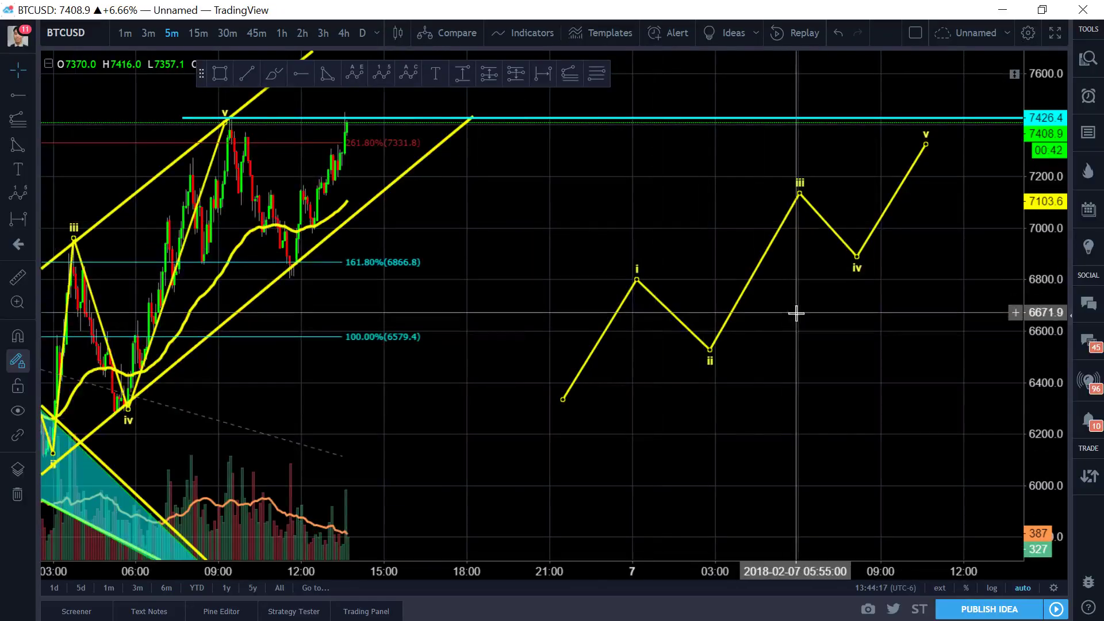
drag(796, 313, 646, 266)
click(594, 79)
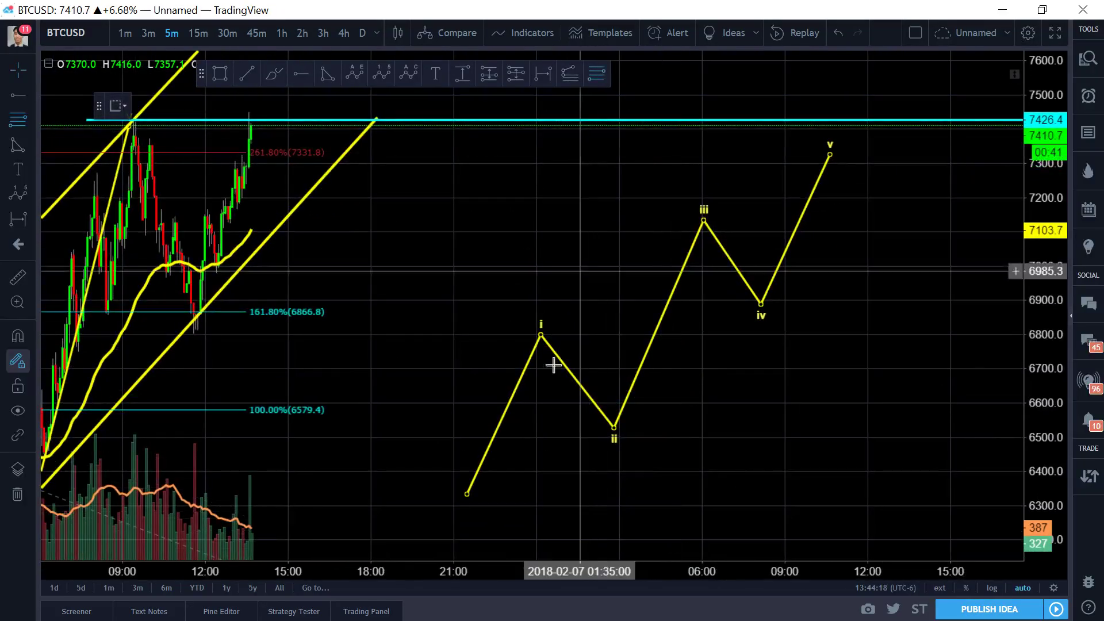
click(486, 495)
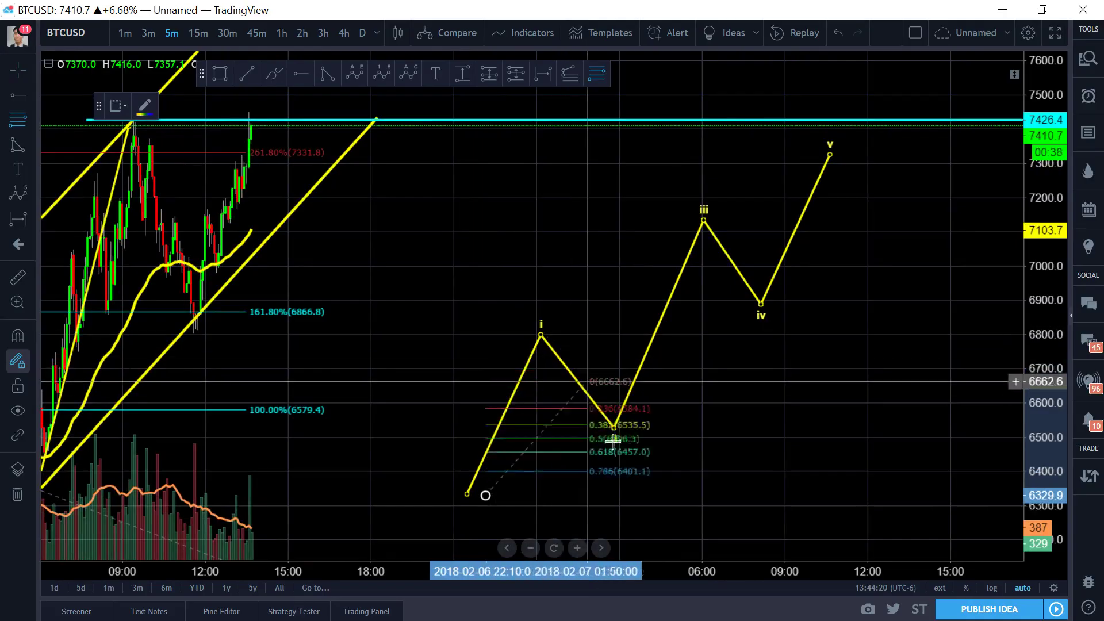
click(548, 335)
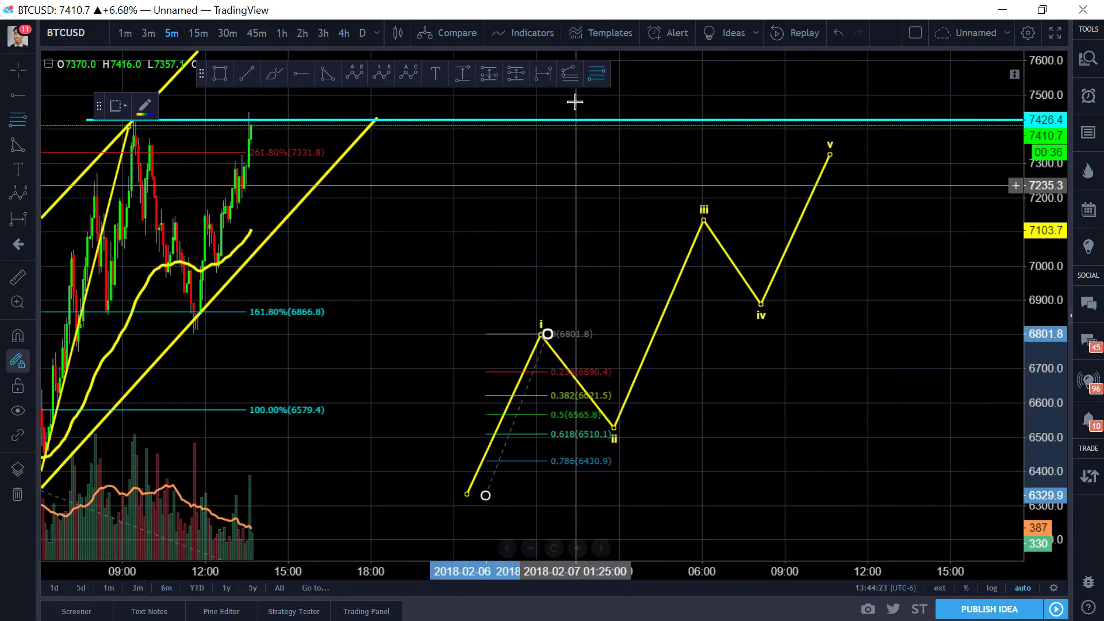
- Draw a Fibonacci retracement along the sketched wave's third leg, from 6525.5 up to 7134.5 at point iii, dismissing the RSI alert
click(642, 429)
click(704, 228)
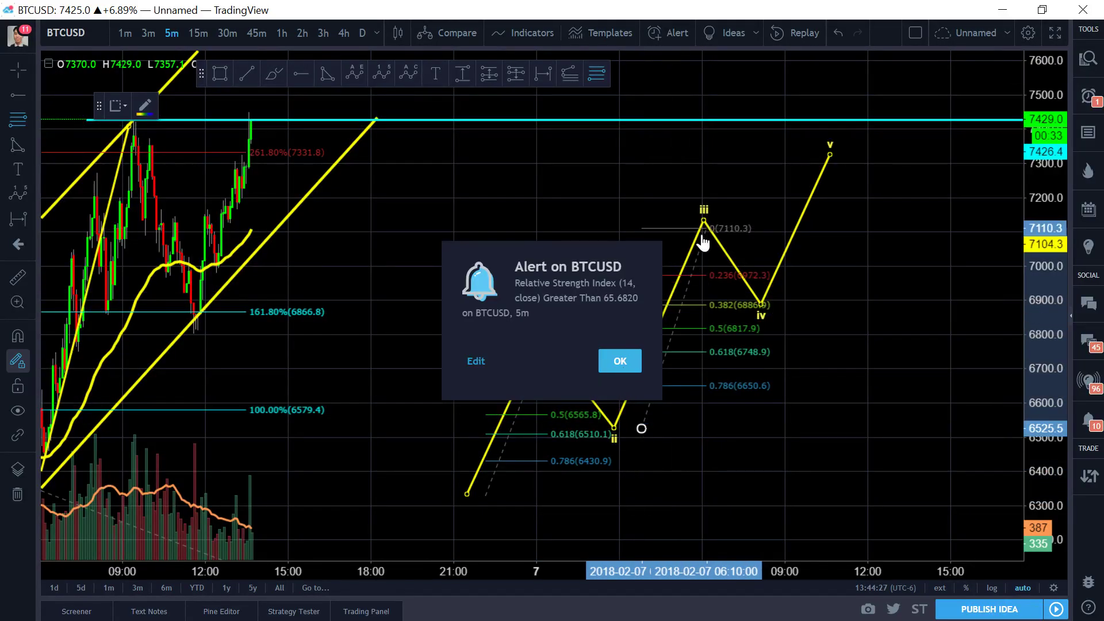
click(622, 366)
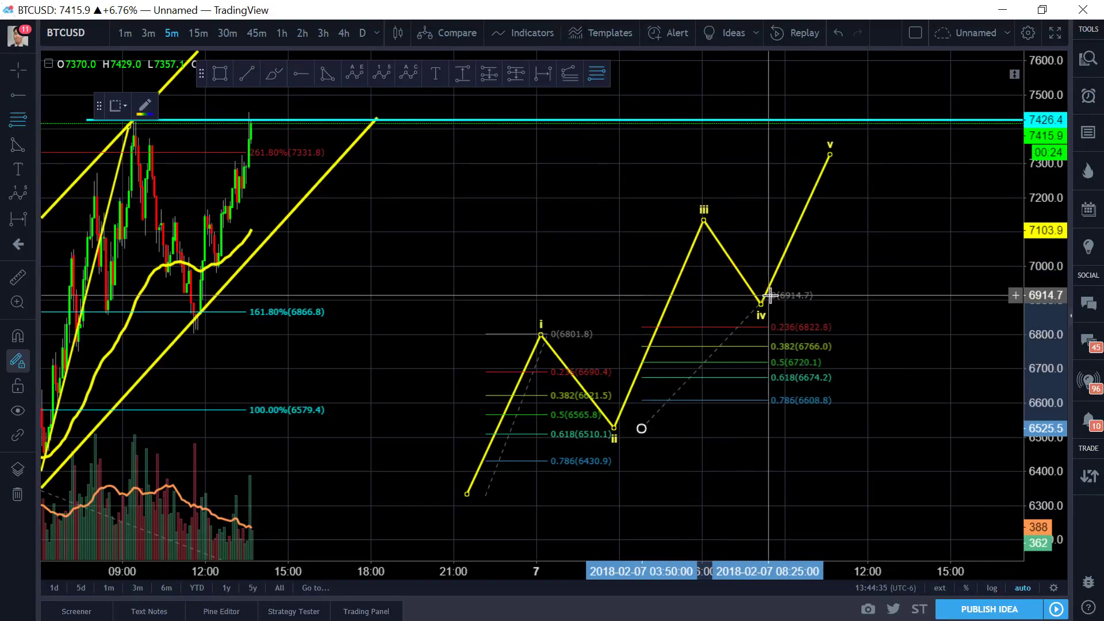
click(707, 219)
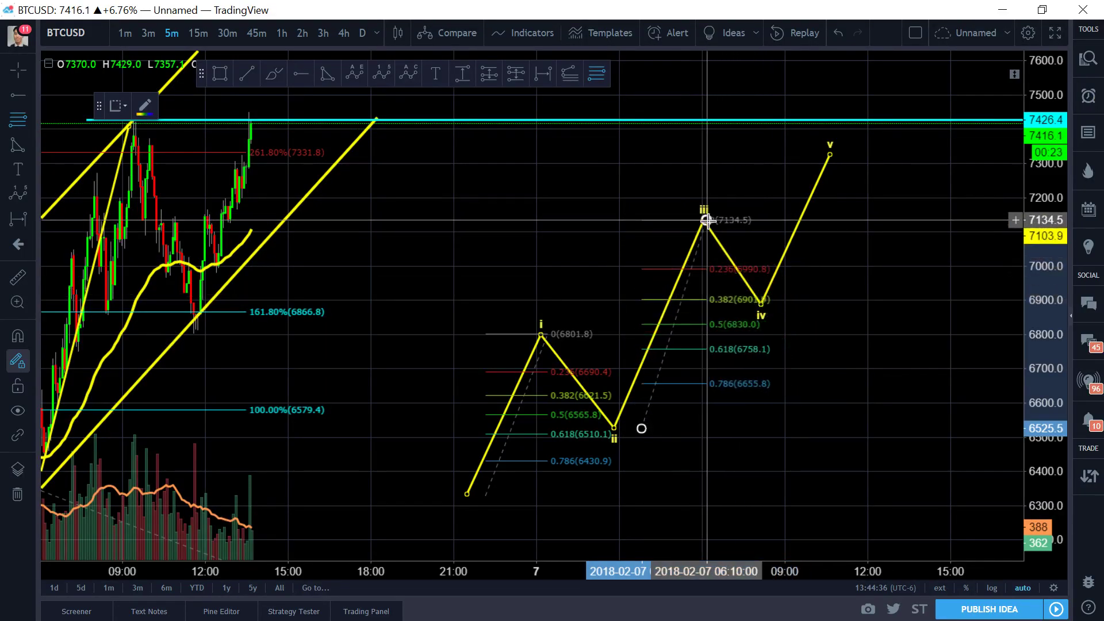
- Draw a third Fibonacci retracement beside the sketched wave's last leg, from 6319.8 up to 7338.2 at point v's level
click(597, 73)
click(769, 498)
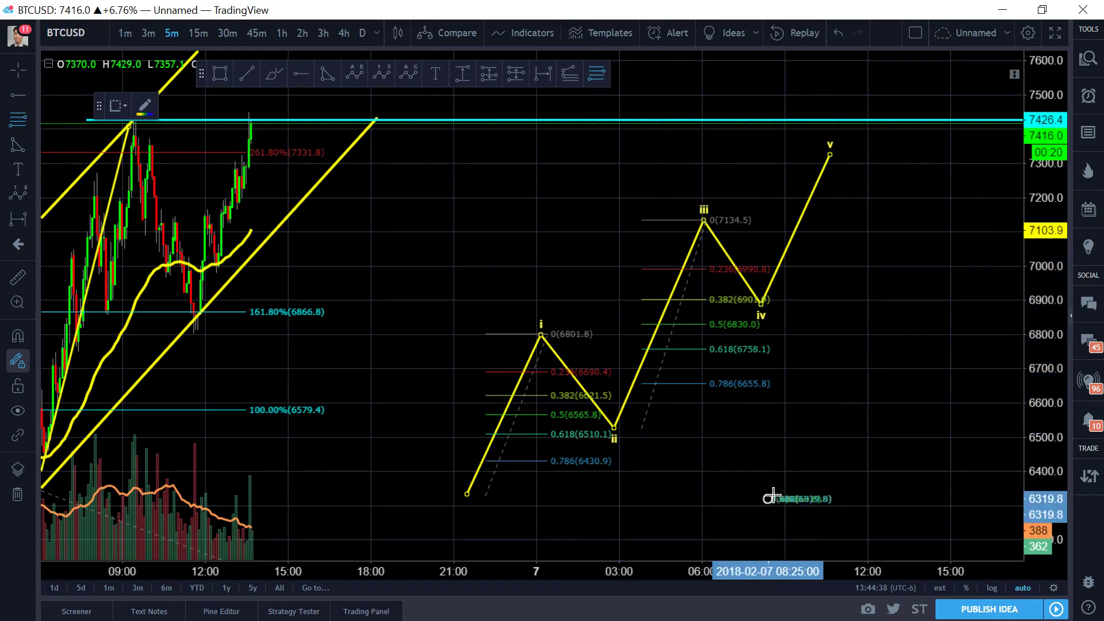
click(861, 151)
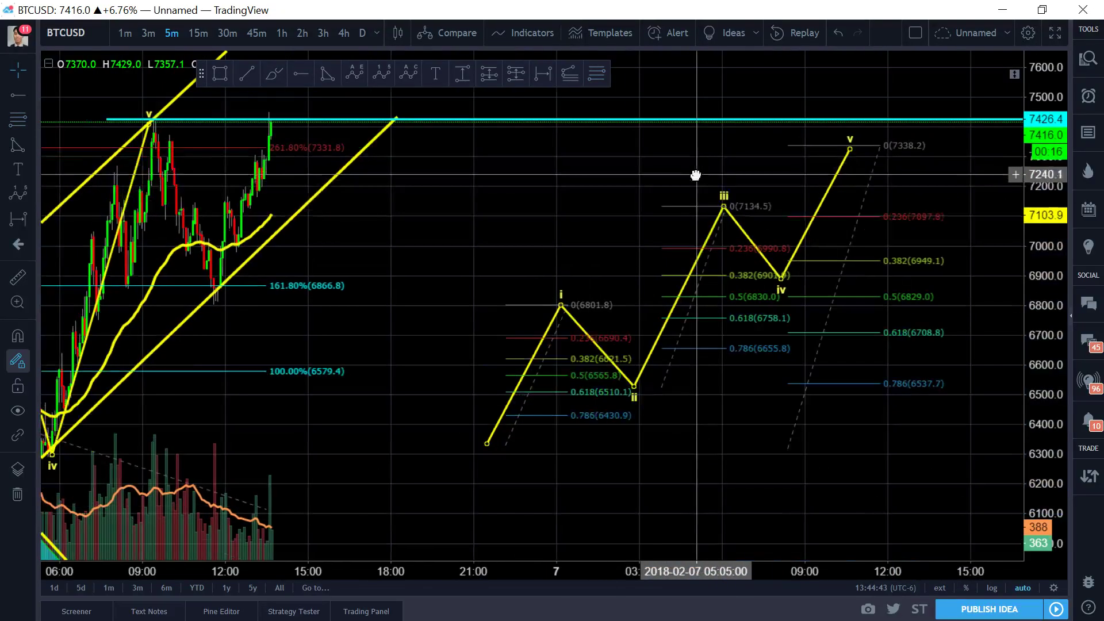
- Delete the sketched Elliott wave and its three Fibonacci retracements from the empty area of the chart
click(726, 210)
key(Delete)
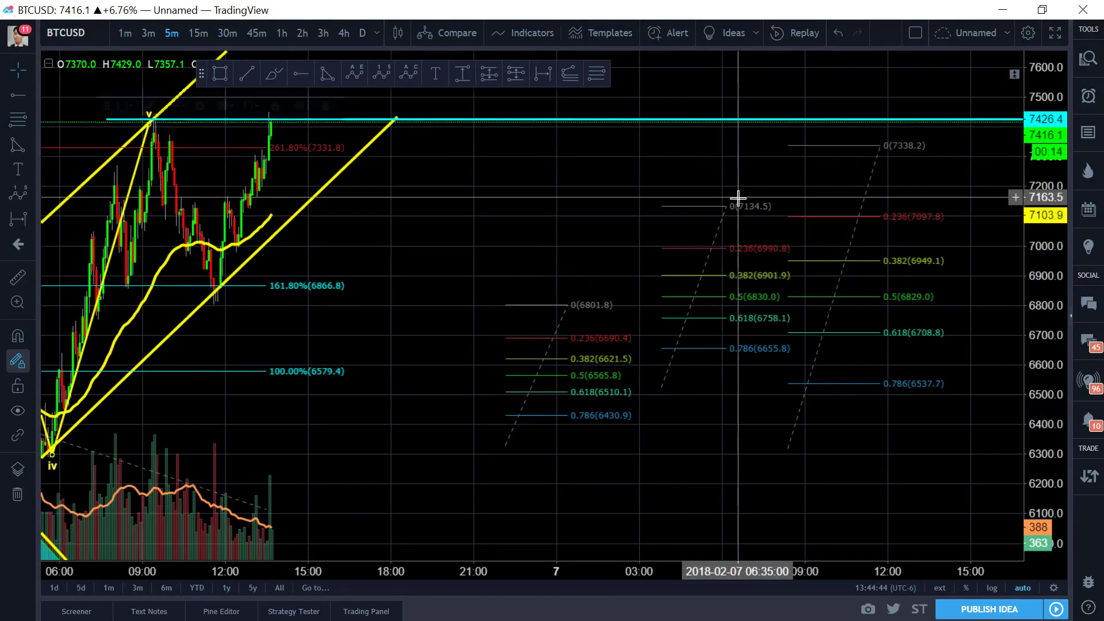
click(829, 217)
key(Delete)
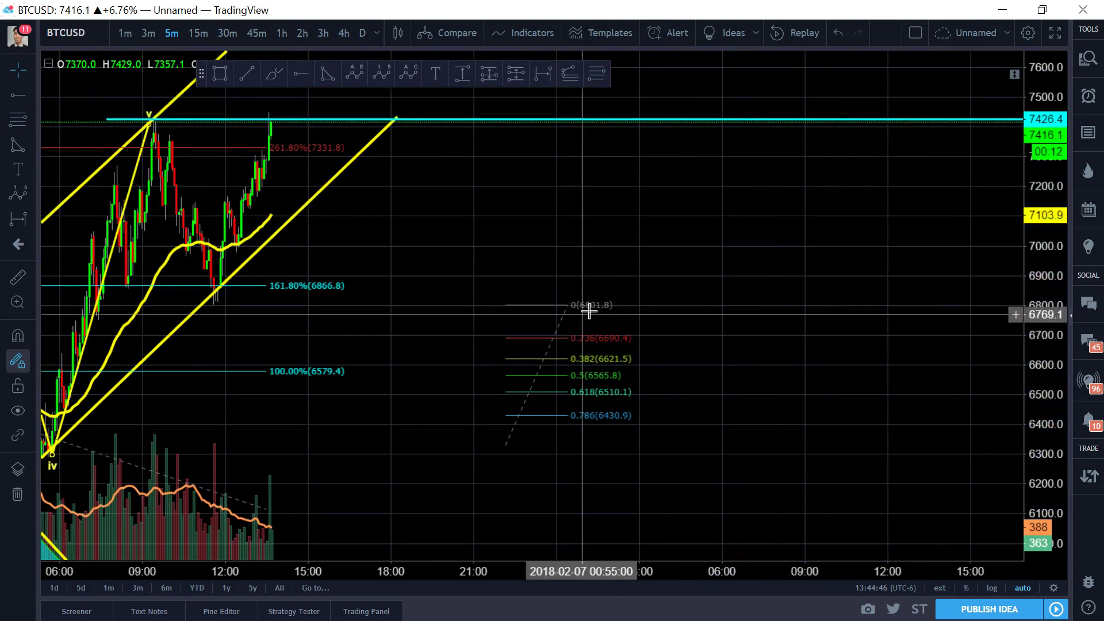
click(582, 308)
key(Delete)
- Examine the labelled impulse wave, the rising channel and the teal falling wedge on the BTCUSD chart
drag(396, 345, 862, 263)
scroll(862, 263, up, 2)
drag(737, 351, 910, 362)
scroll(838, 330, up, 1)
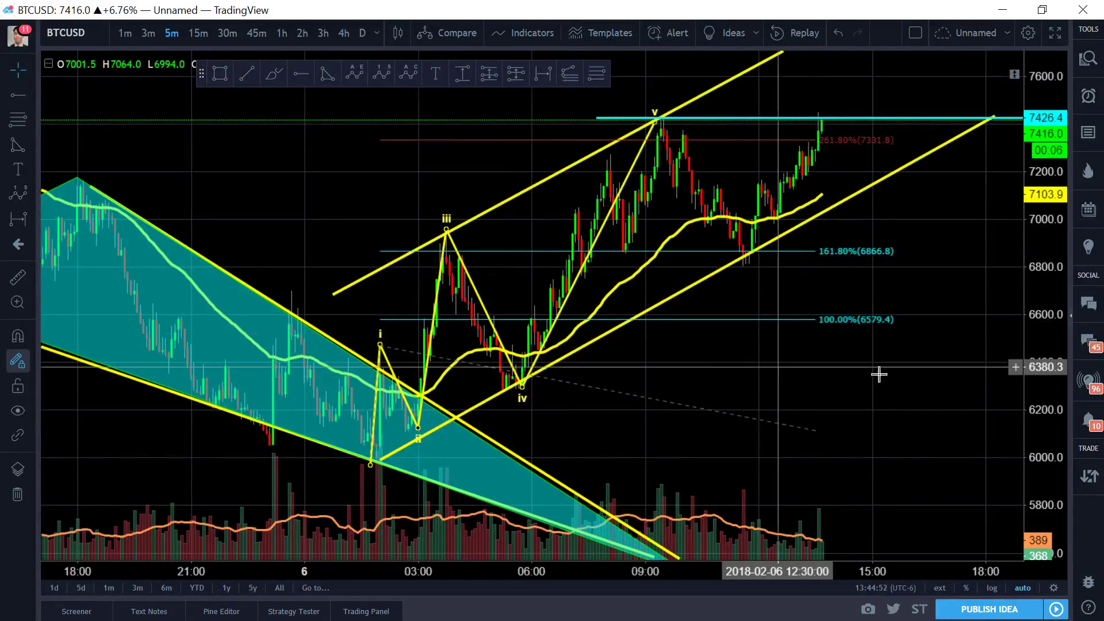
drag(869, 382, 810, 353)
scroll(856, 387, down, 1)
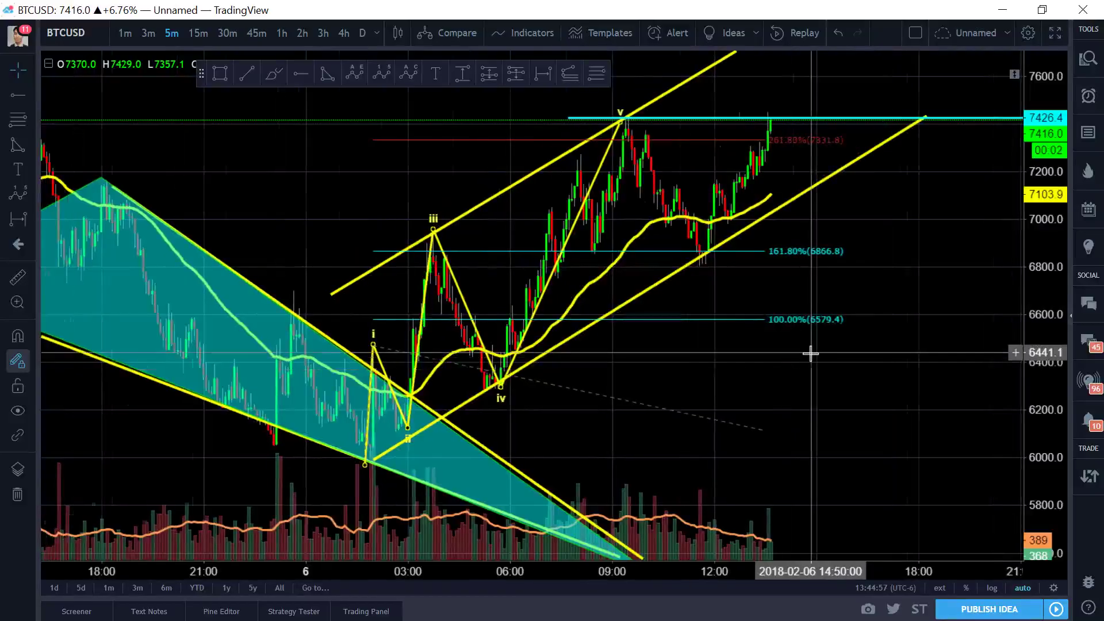
scroll(811, 353, up, 2)
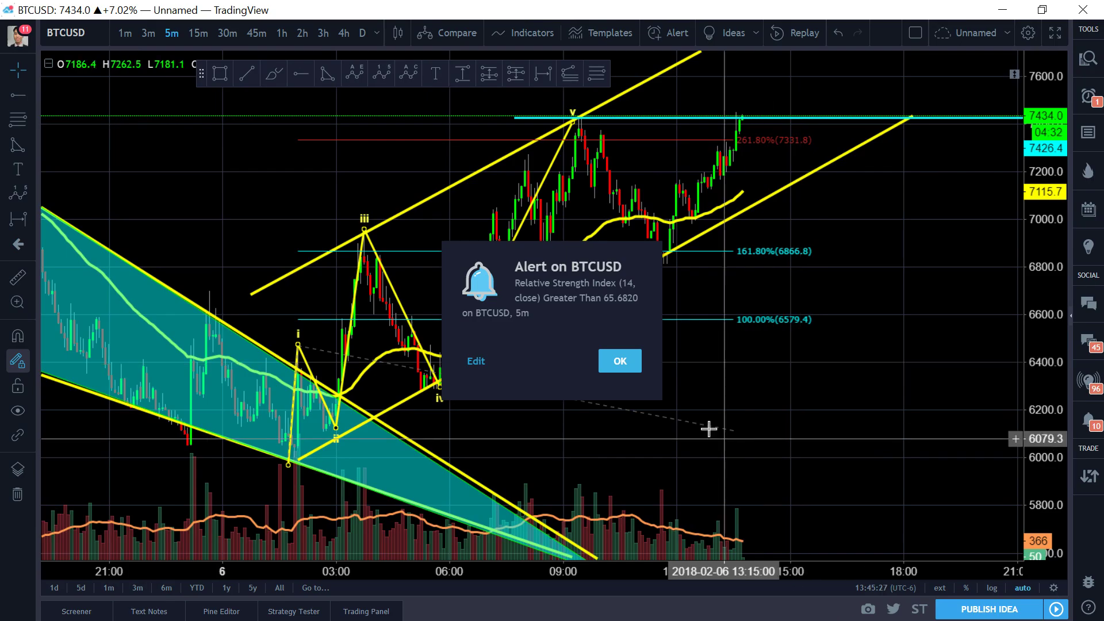
- Dismiss the RSI alert notification, and open the new BTCUSD alert settings and close them without creating an alert
click(619, 361)
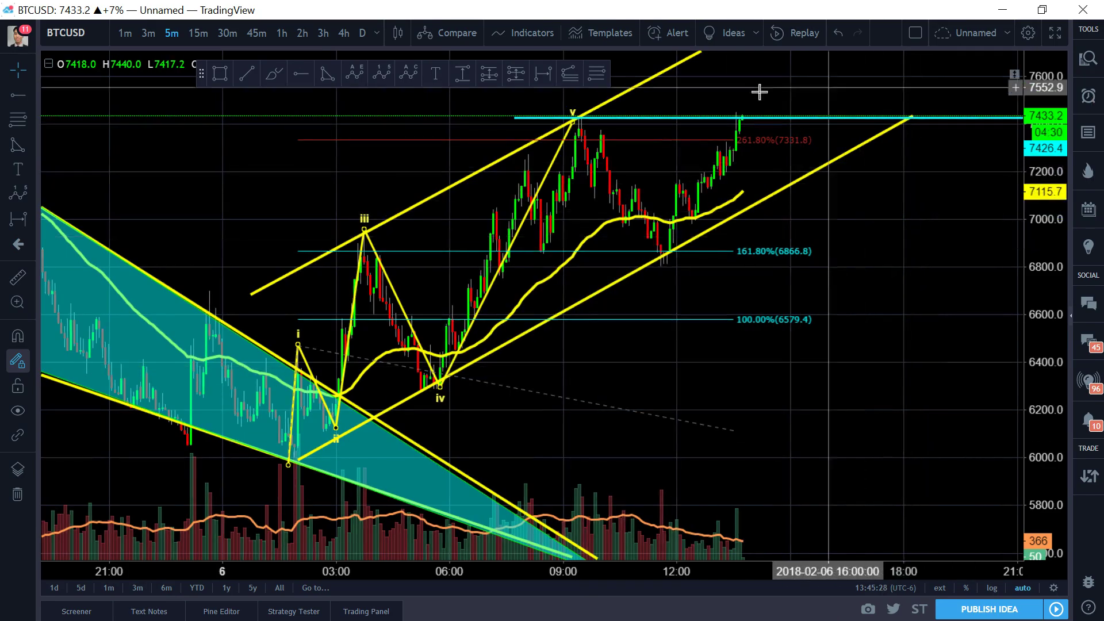
click(687, 35)
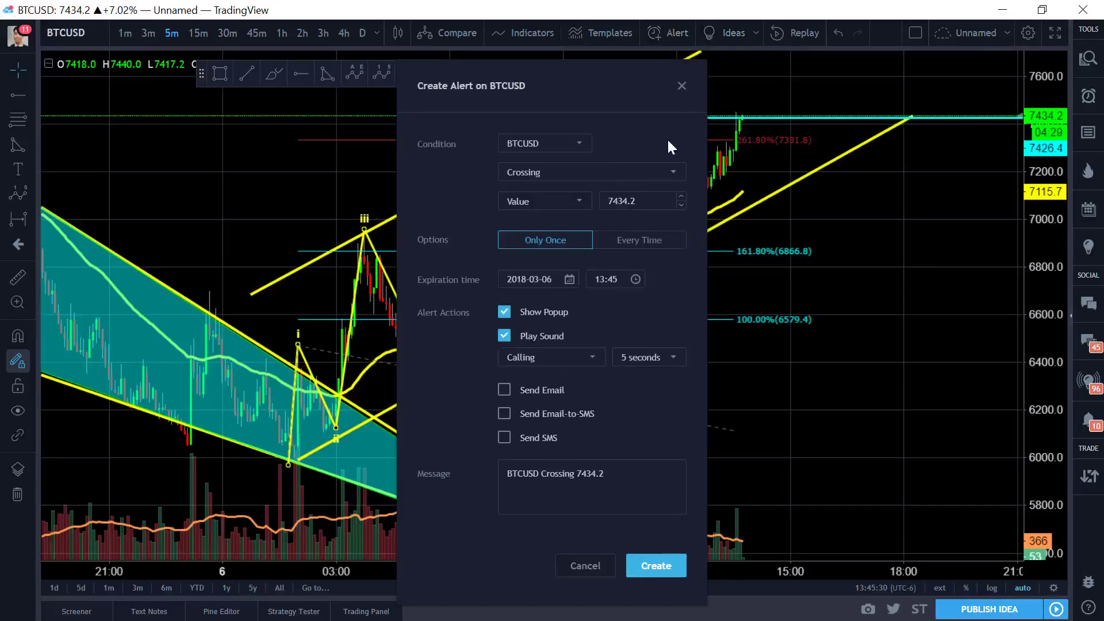
click(682, 85)
- Raise the cyan horizontal resistance ray to 7443.8, level with the latest candle highs
drag(821, 284, 886, 273)
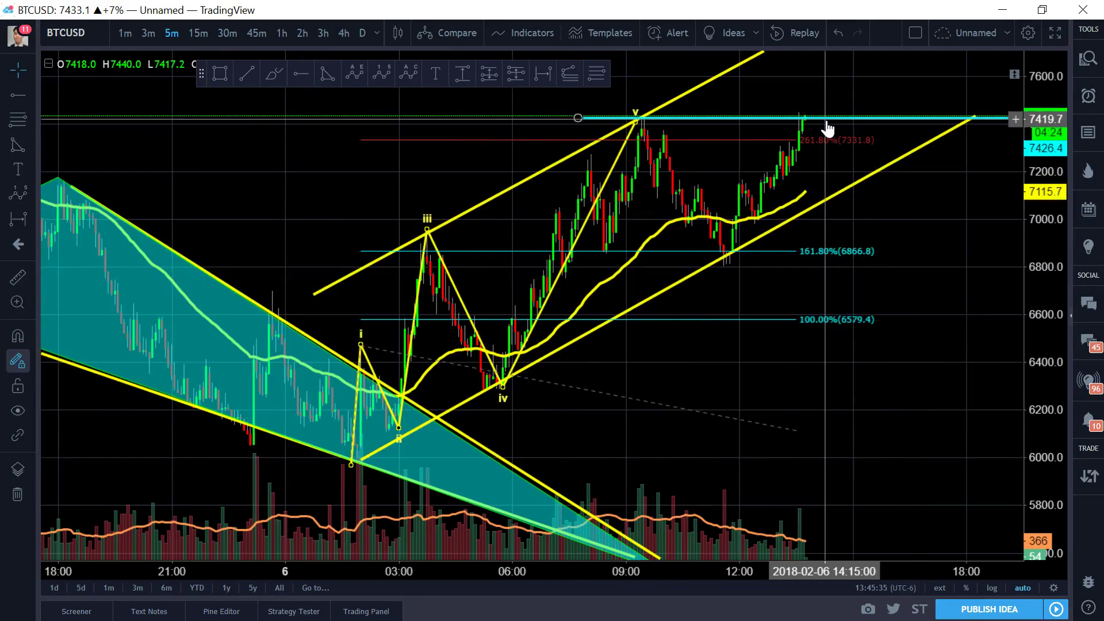
drag(827, 125, 826, 111)
click(882, 248)
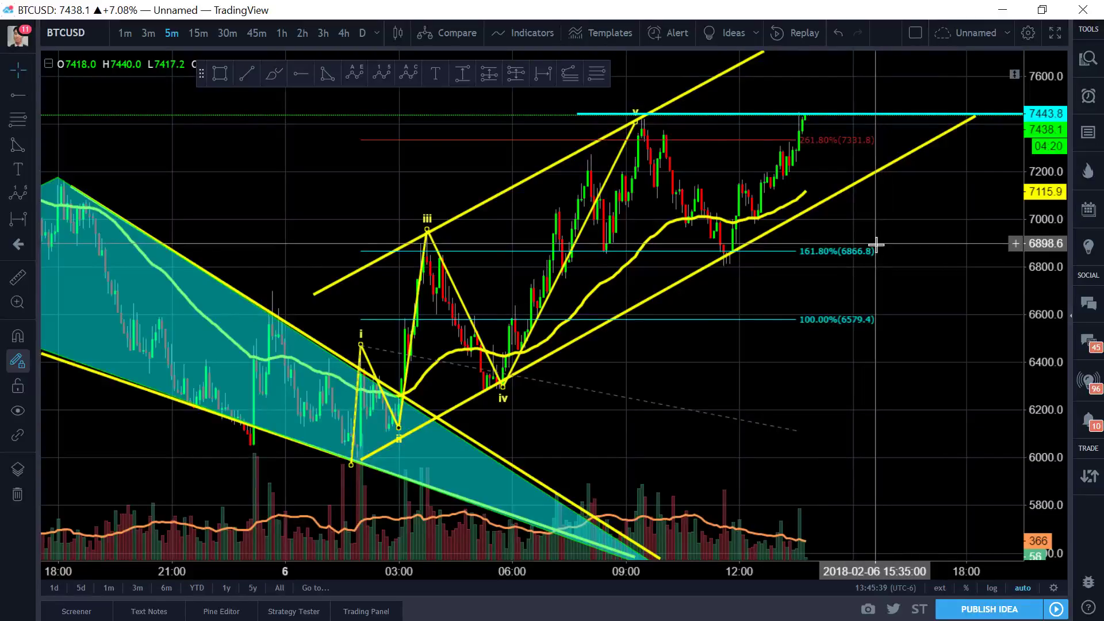
- Move point v of the labelled Elliott wave onto the peak at about 7422.6
scroll(876, 245, up, 1)
drag(890, 388, 939, 392)
scroll(940, 392, down, 1)
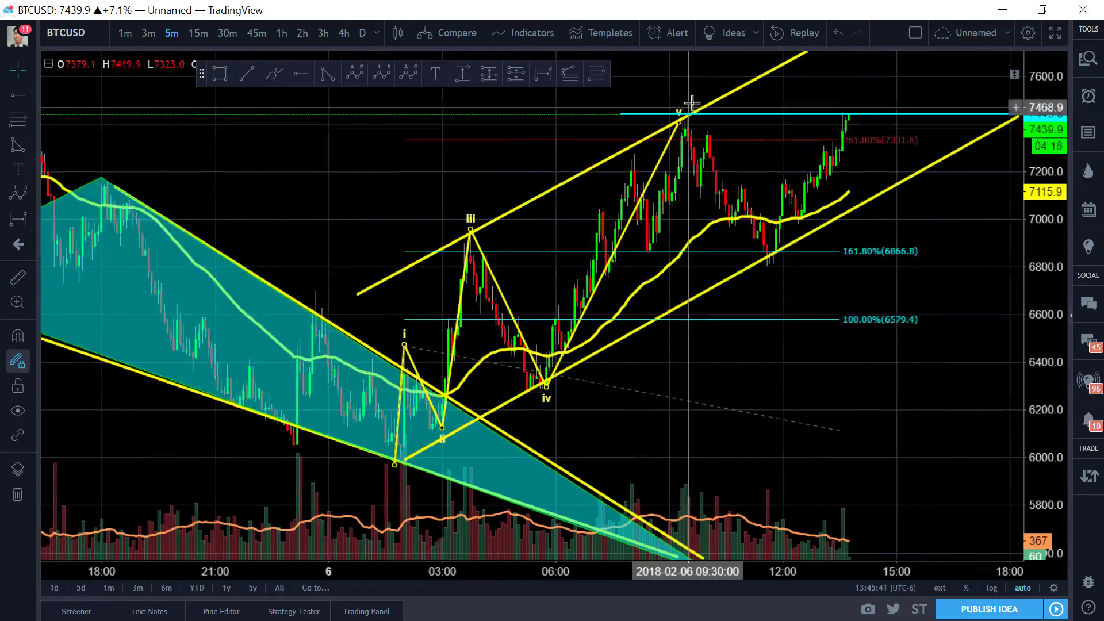
click(664, 116)
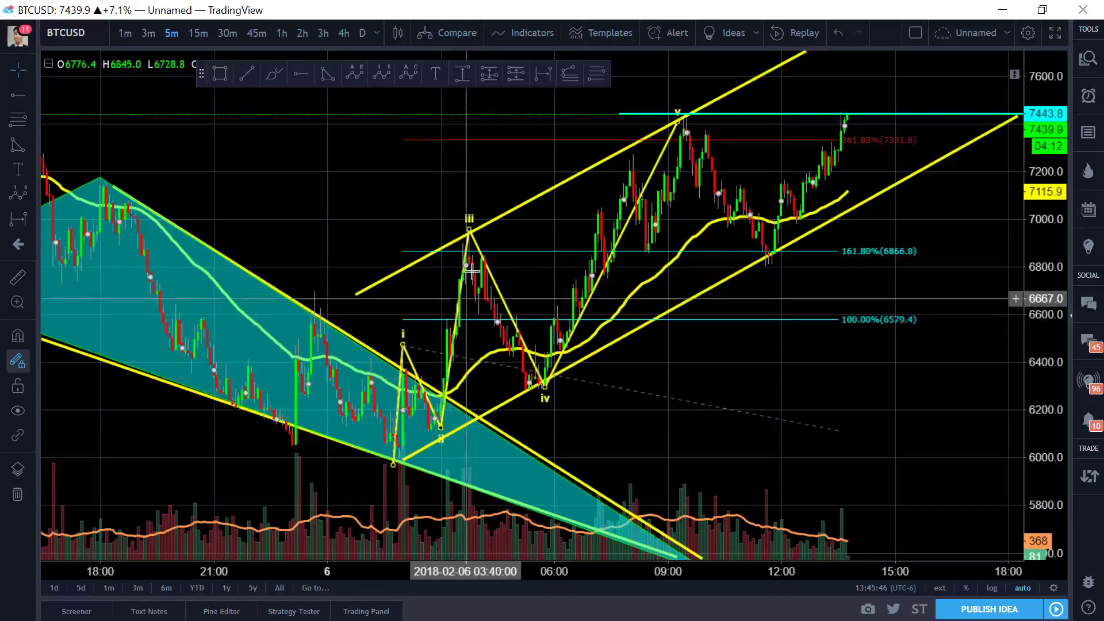
click(546, 397)
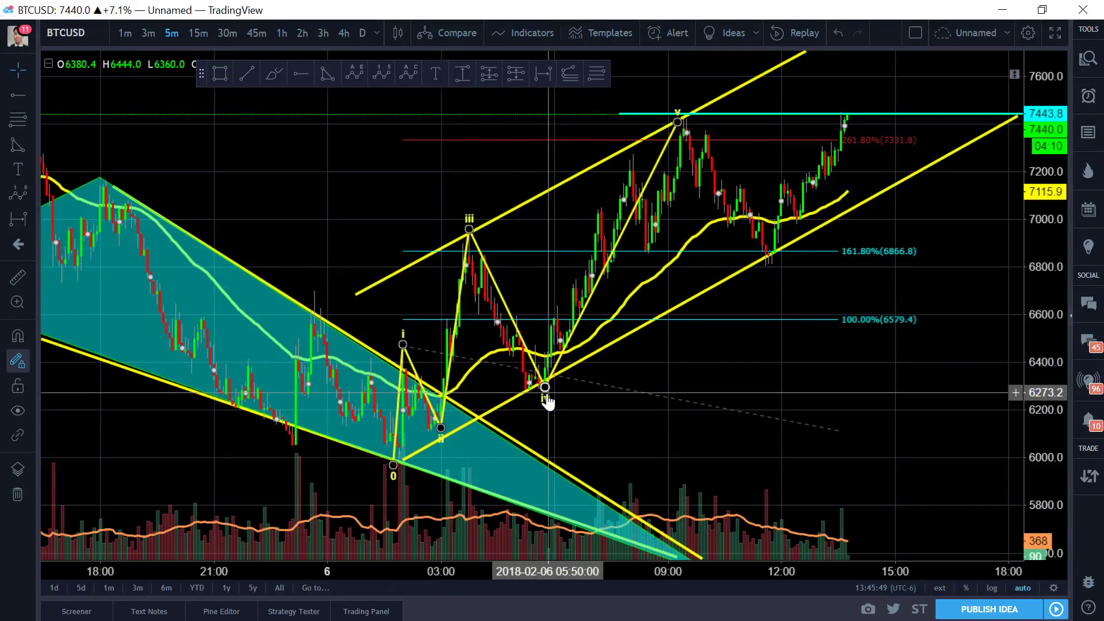
drag(678, 122, 686, 119)
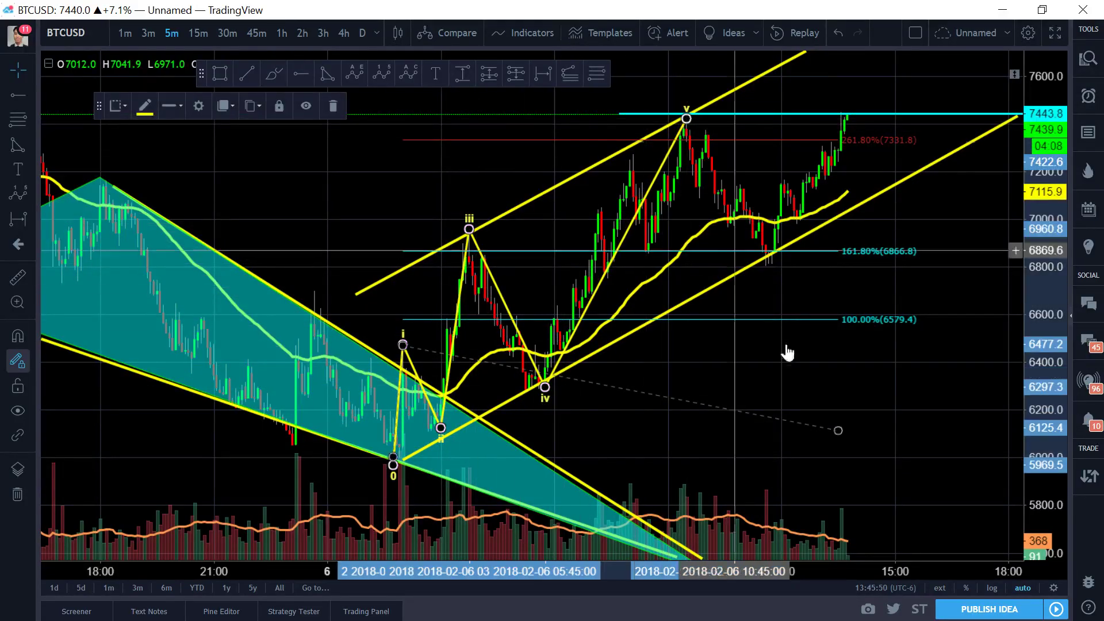
- Shift the start of the rising channel's lower trend line slightly earlier and higher, to about 6000 near wave point 0
drag(788, 352, 777, 370)
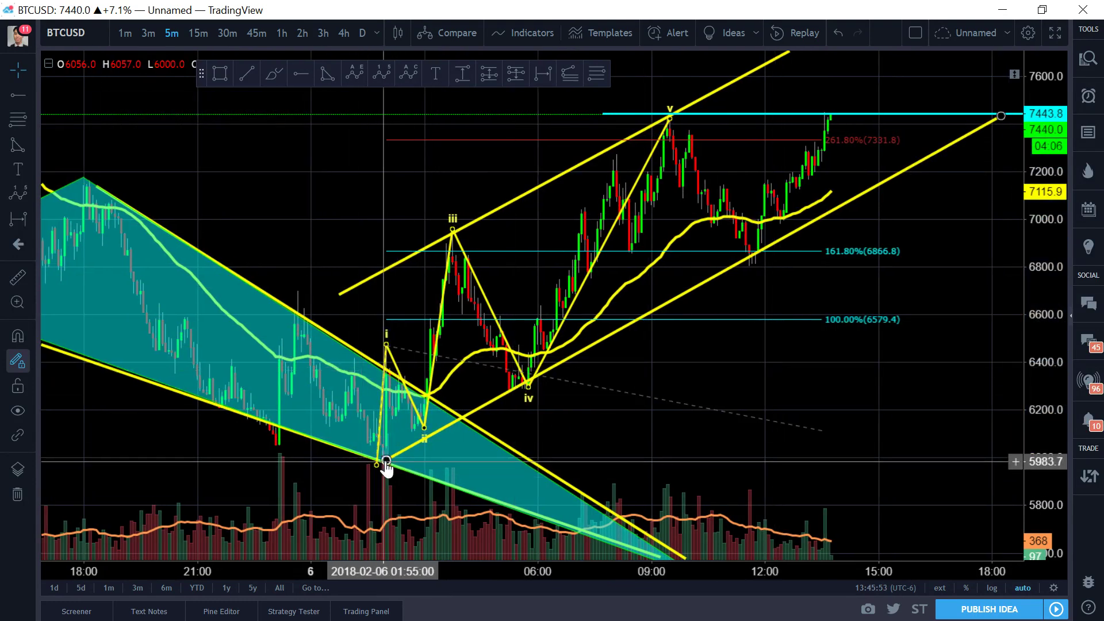
drag(385, 462, 380, 458)
drag(856, 442, 790, 435)
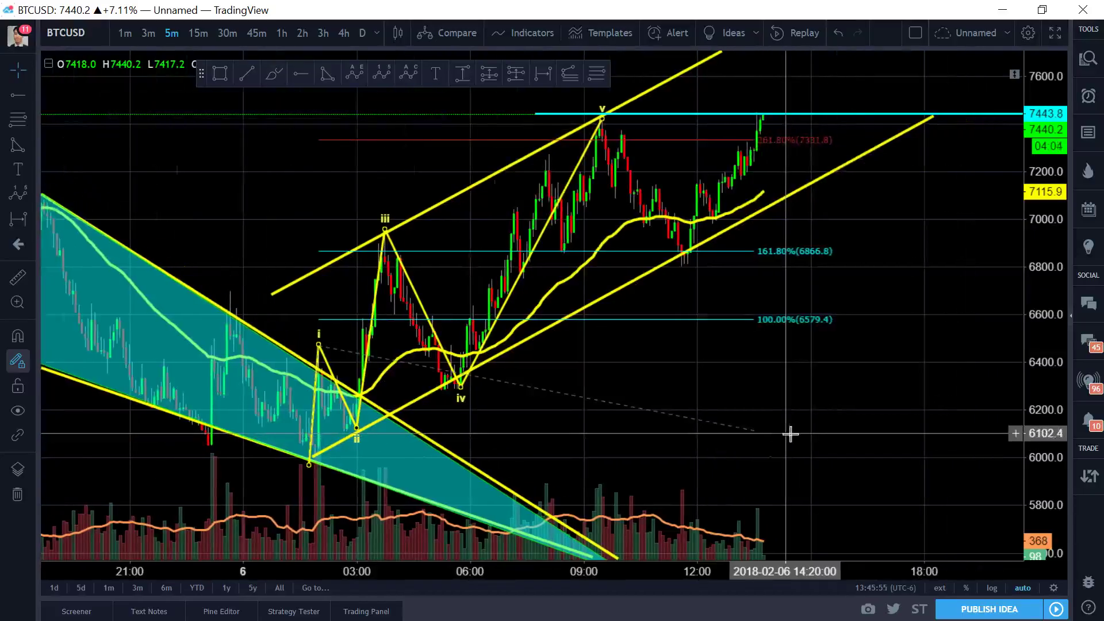
- Draw a steep yellow trend line from the wave iv low at 6268.0 up to about 7700 near the upper channel line
scroll(790, 434, down, 1)
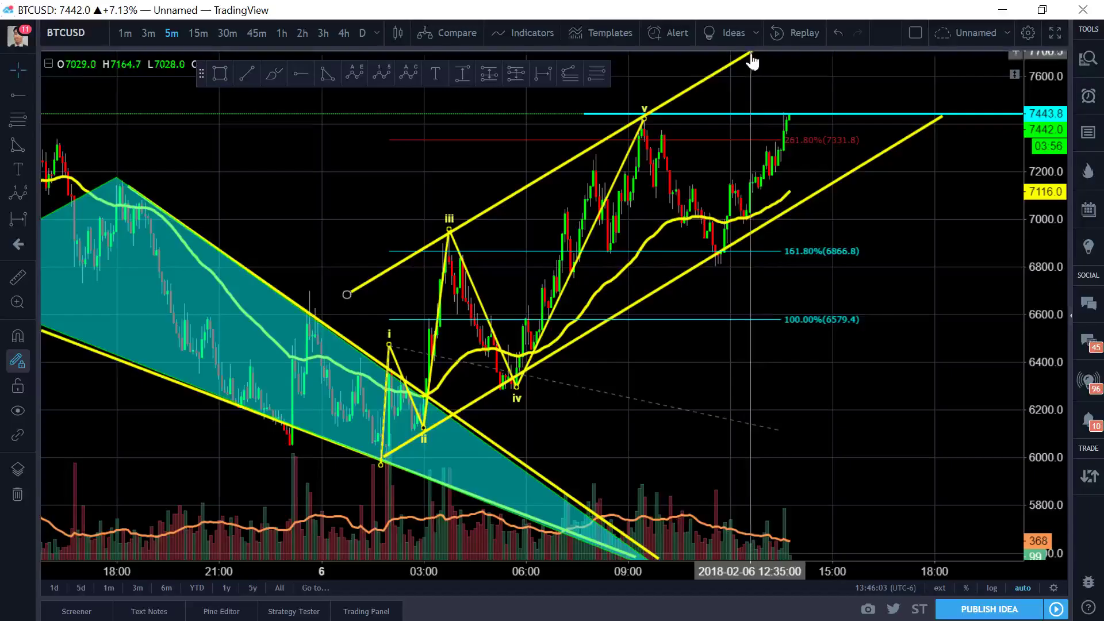
scroll(742, 56, down, 1)
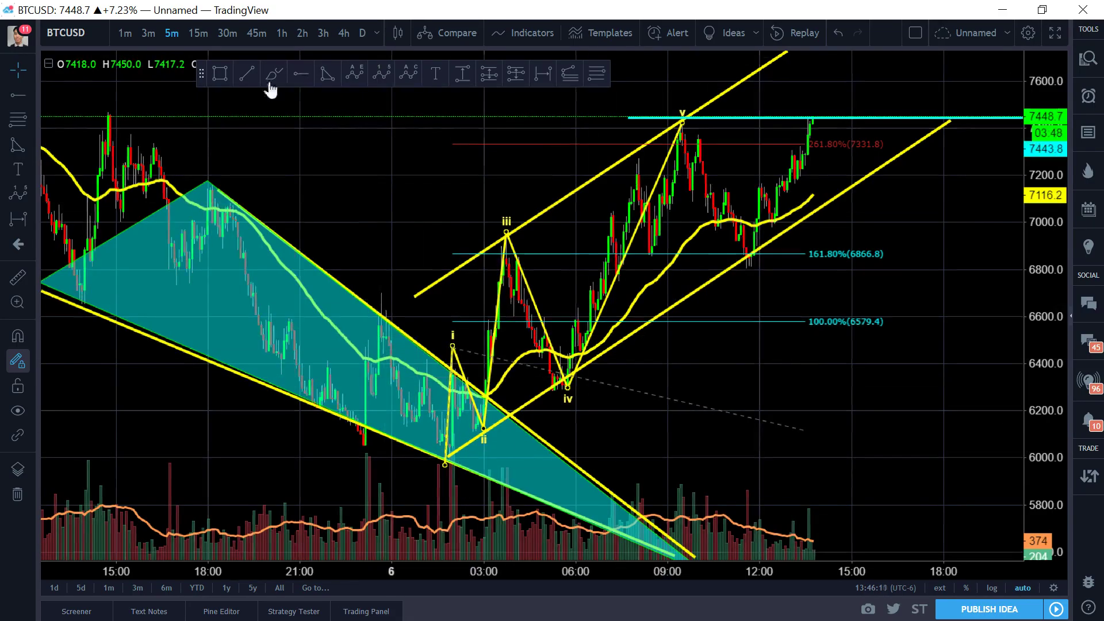
click(247, 73)
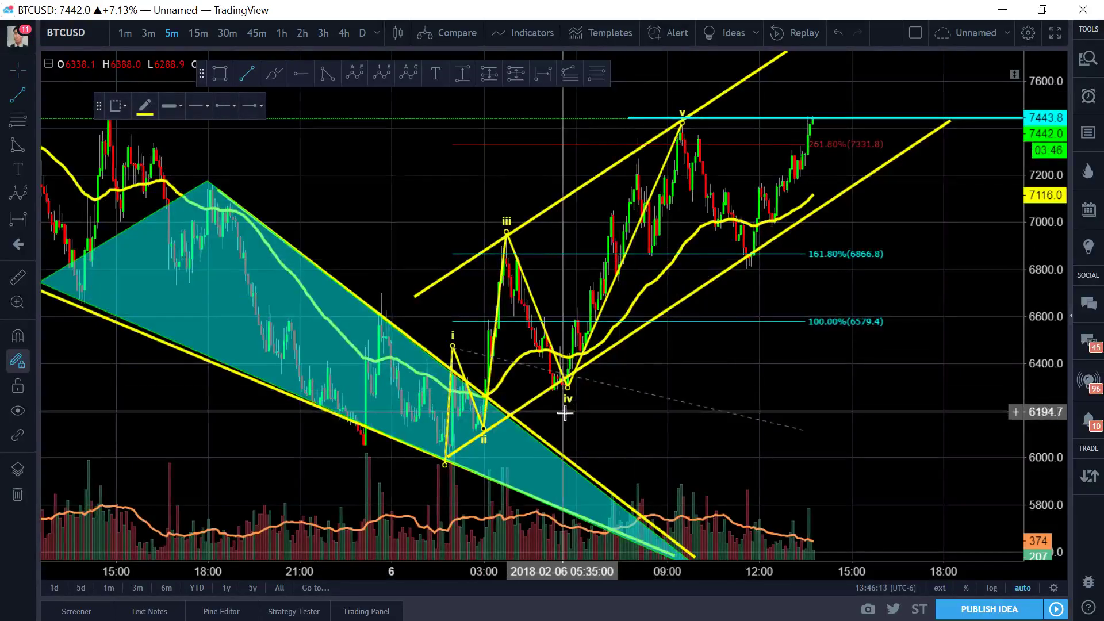
click(563, 394)
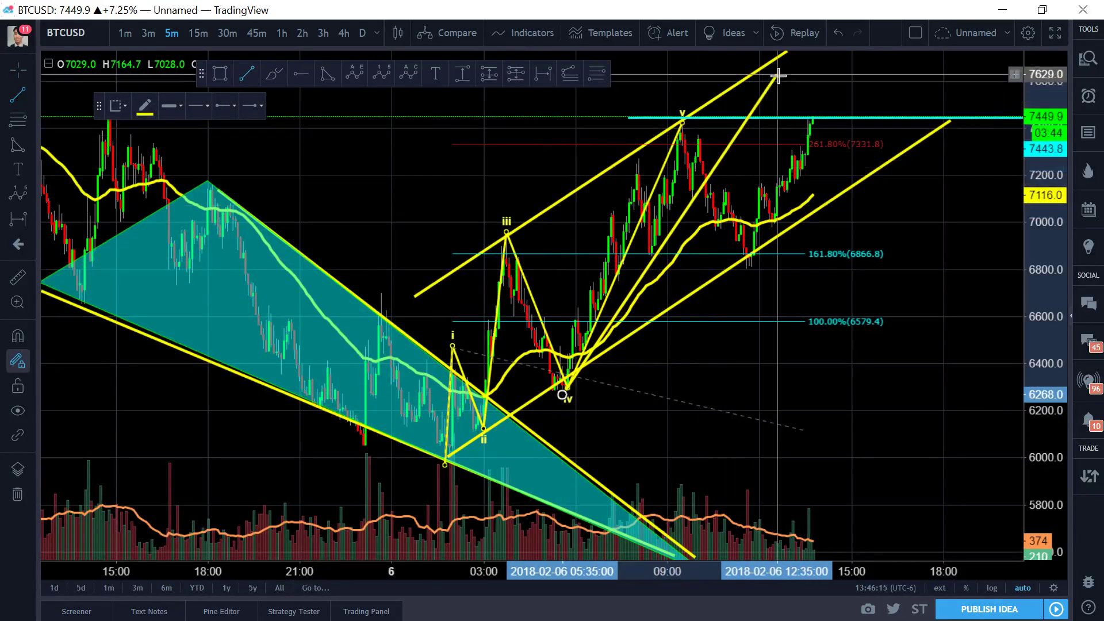
click(780, 56)
drag(823, 385, 833, 378)
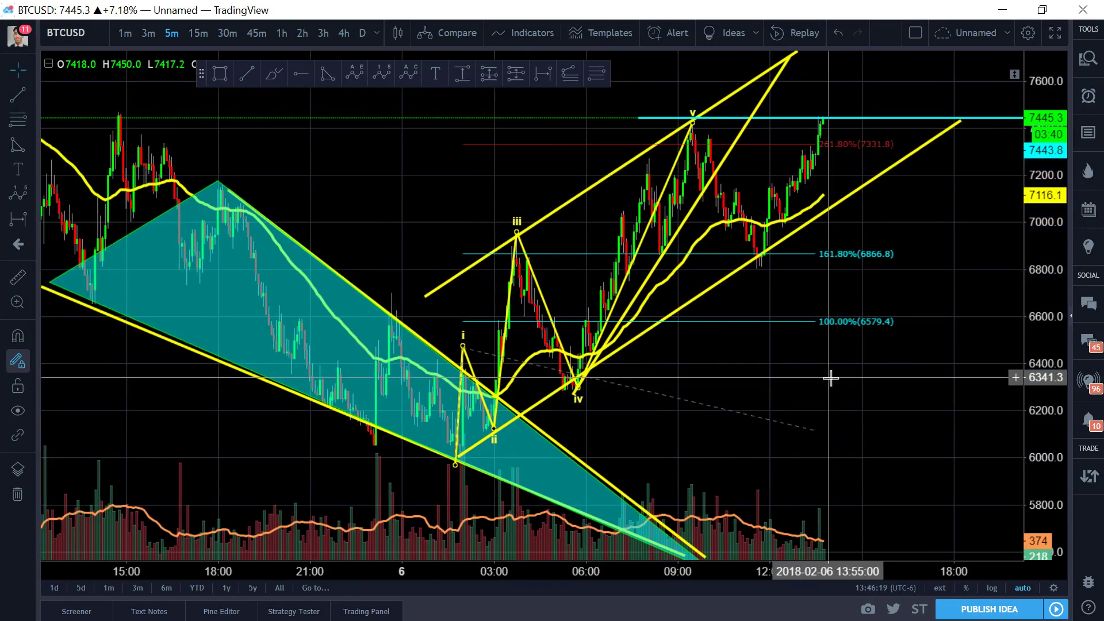
- Dismiss the RSI alert on BTCUSD
scroll(830, 378, up, 3)
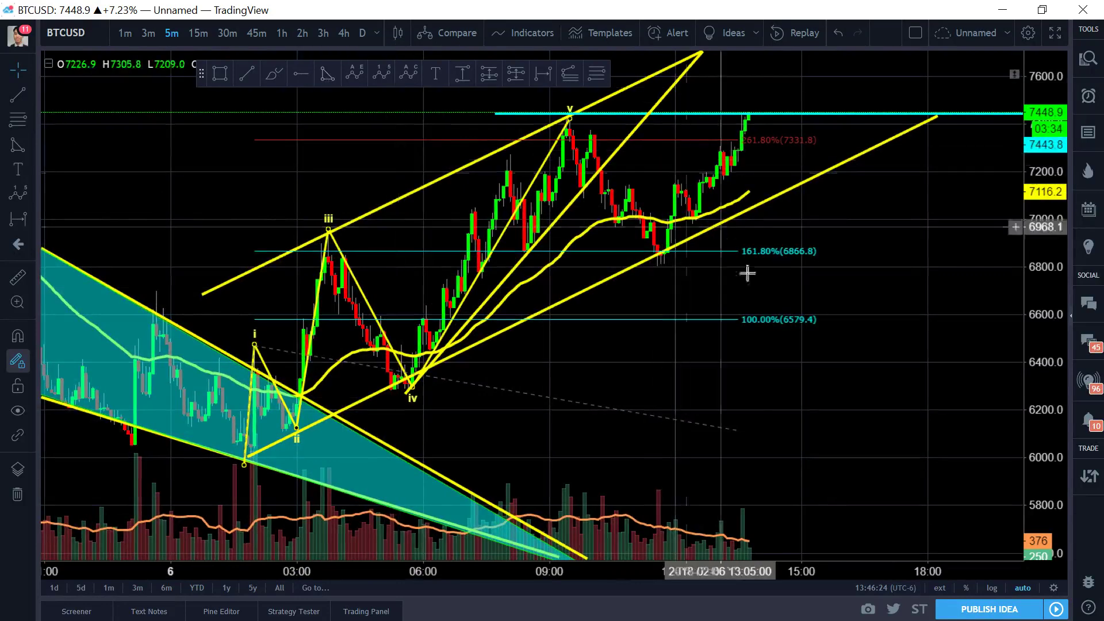
right_click(816, 405)
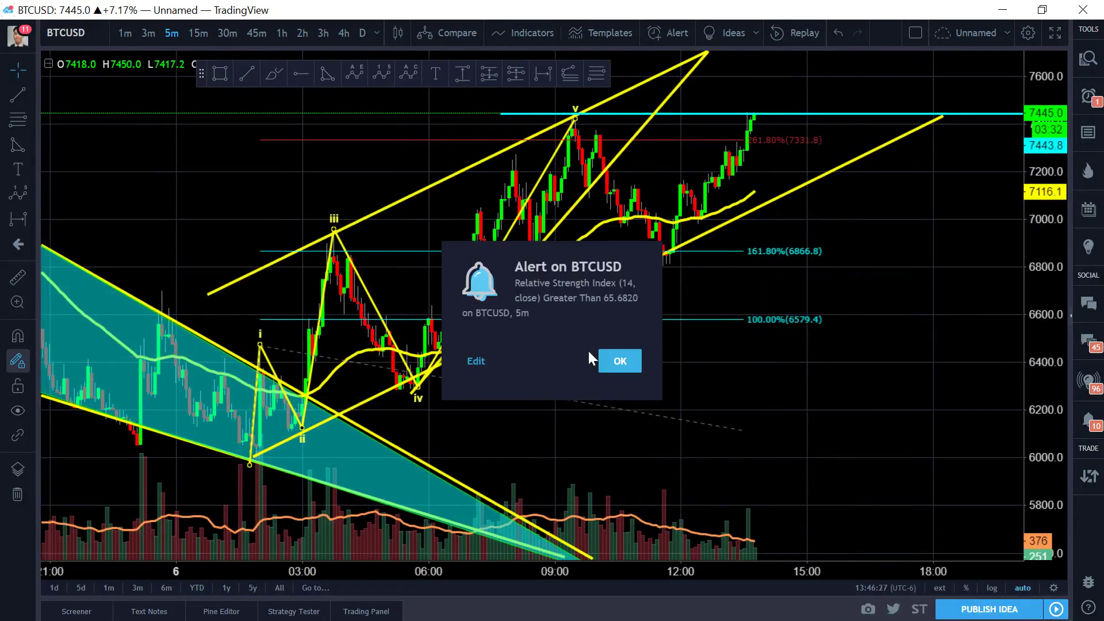
click(622, 362)
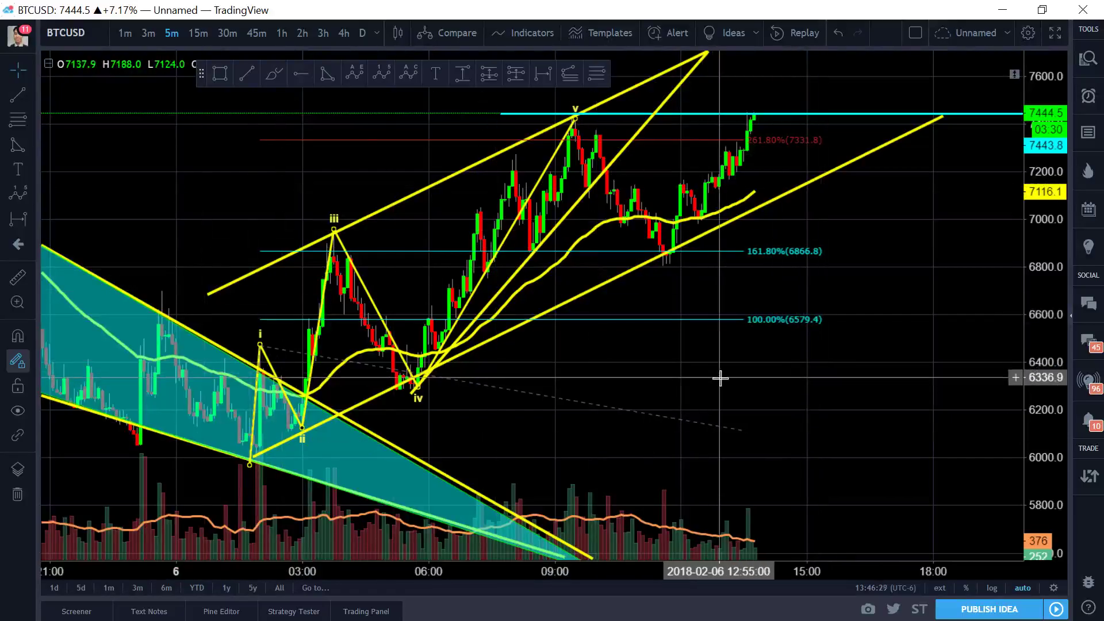
drag(681, 356, 728, 349)
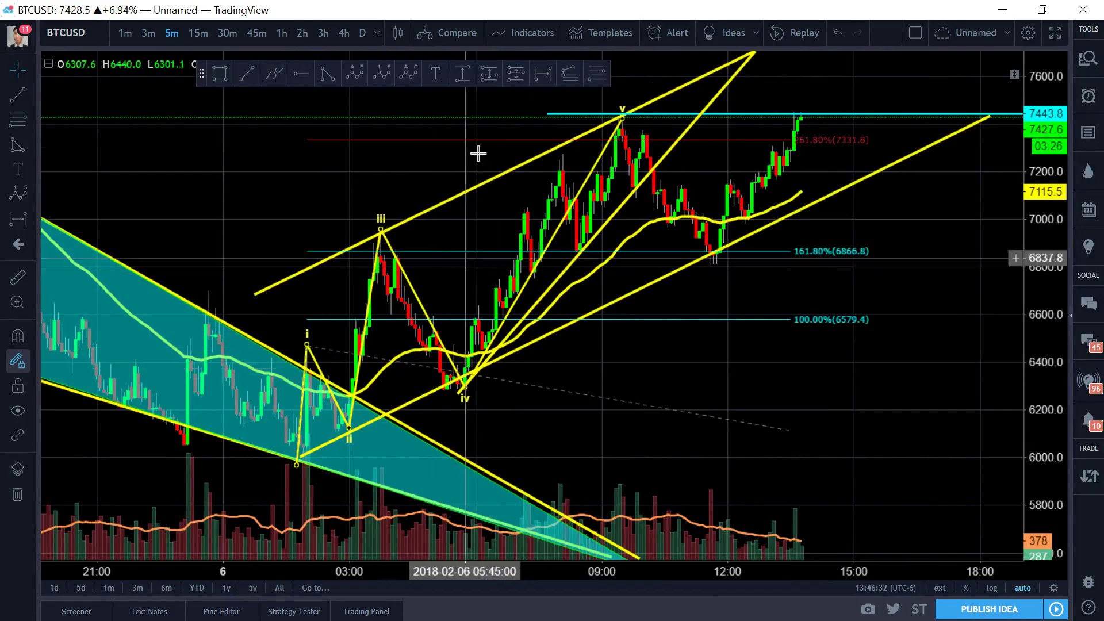
- Draw a Fibonacci retracement from about 6006.9 at 05:35 up to about 7434.2 near the latest highs, and close the recurring RSI alert
click(596, 73)
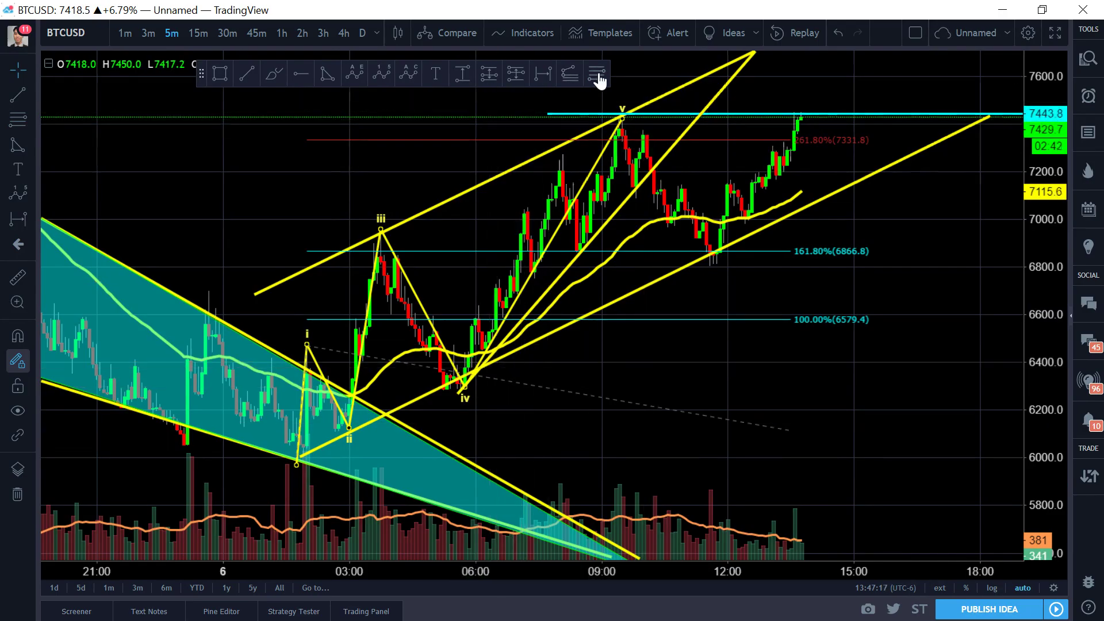
click(460, 457)
click(814, 116)
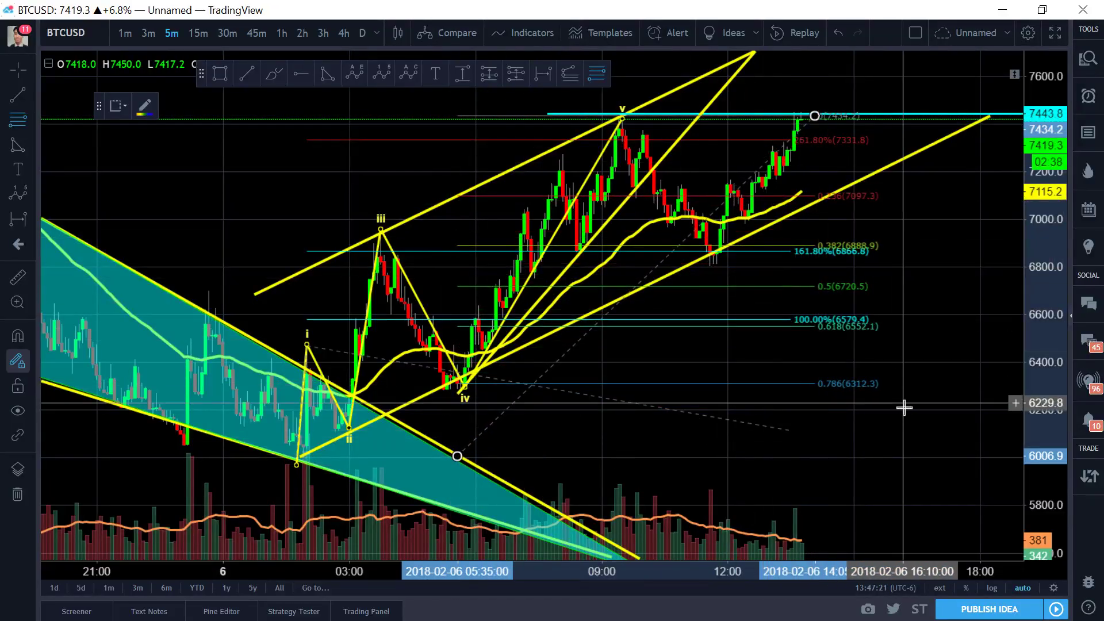
drag(873, 414, 856, 417)
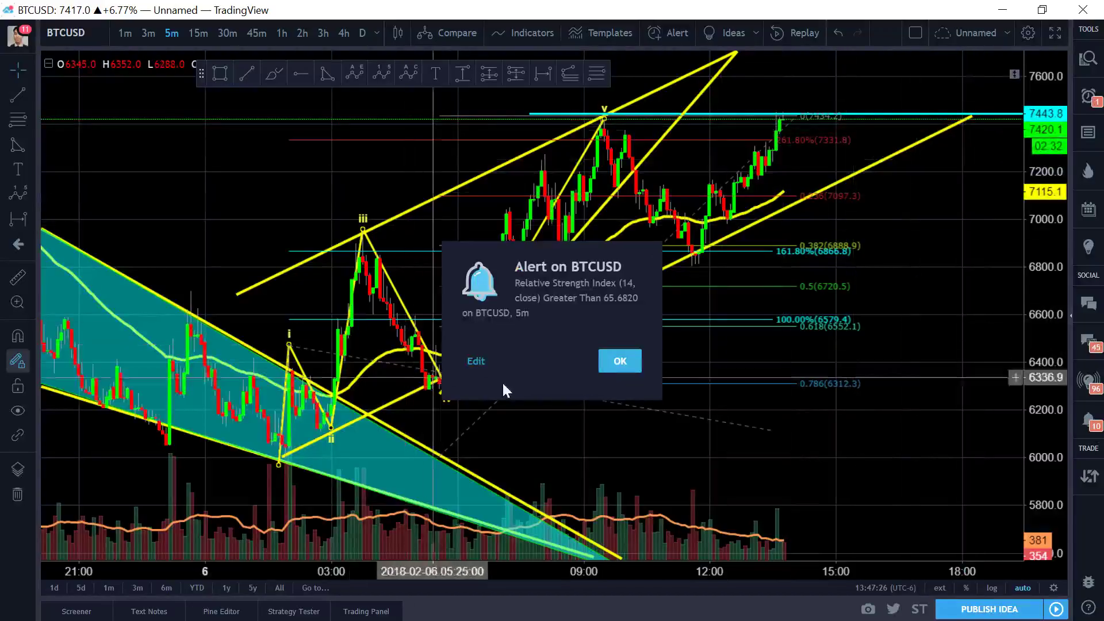
click(623, 363)
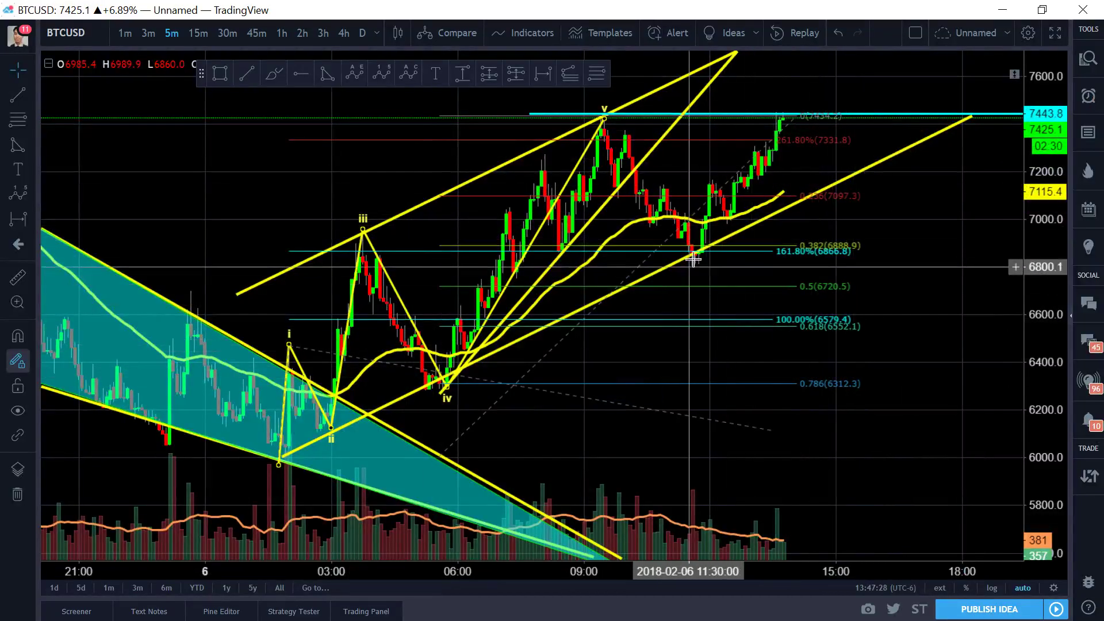
- Try to mark the pullback low near the 0.382 retracement with a rectangle between about 6904.4 and 6837.8
click(221, 77)
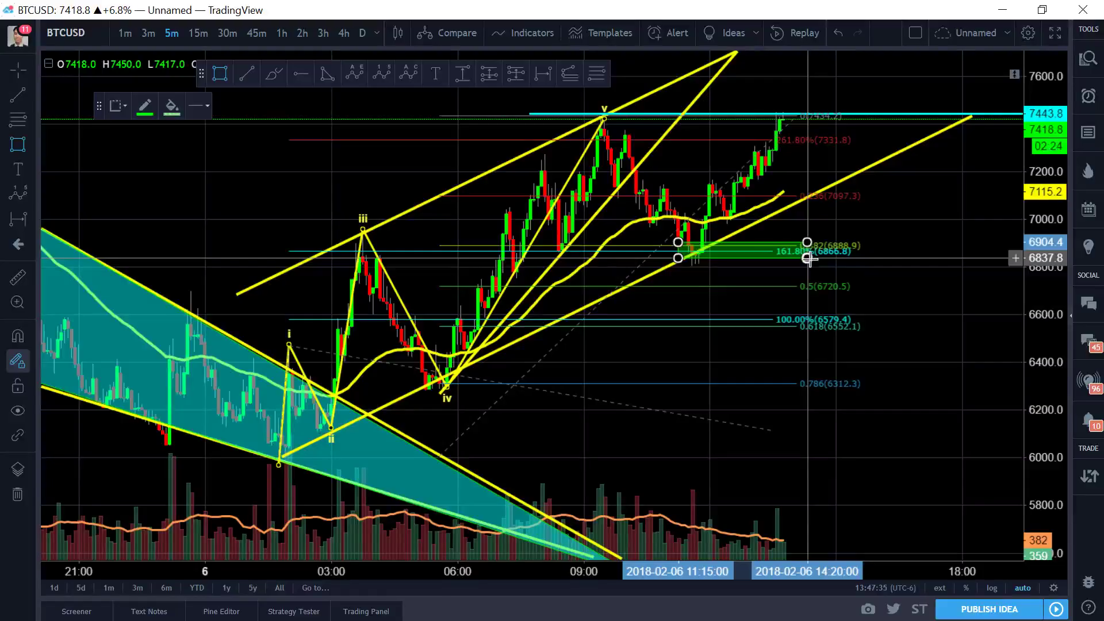
key(Escape)
- Remove the steep yellow trend line rising from the wave iv low to the upper channel line
drag(891, 421, 826, 422)
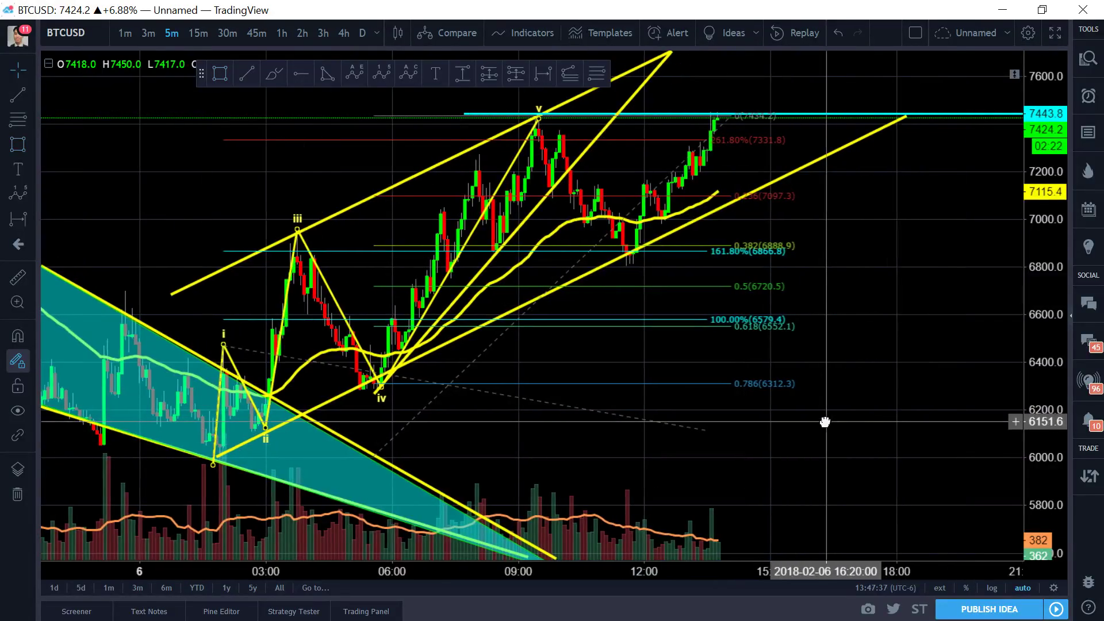
scroll(832, 299, down, 2)
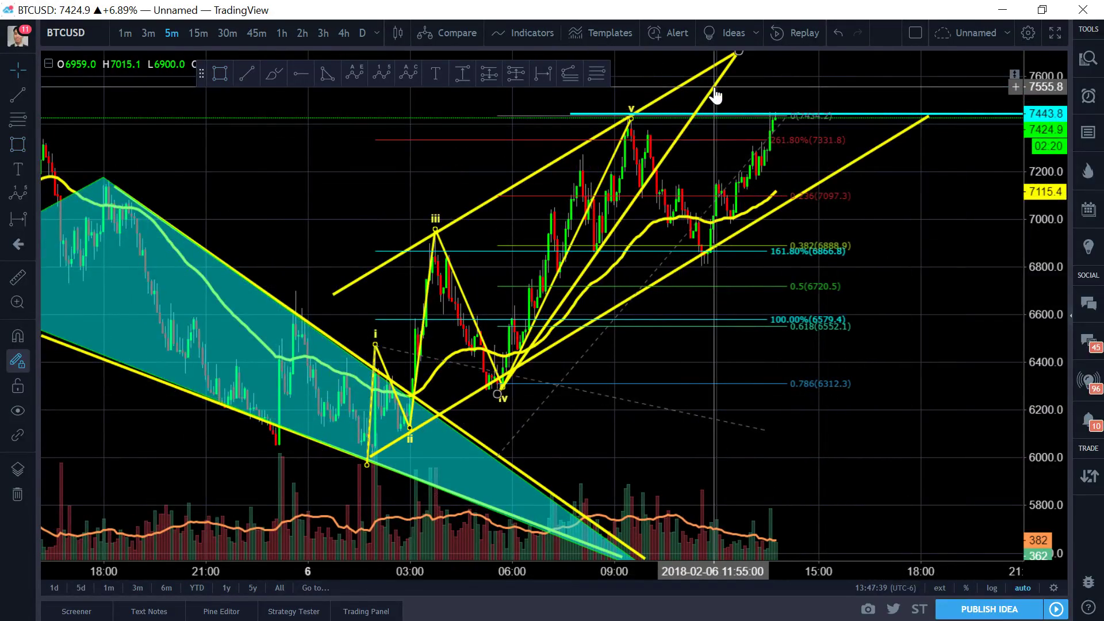
scroll(857, 205, up, 3)
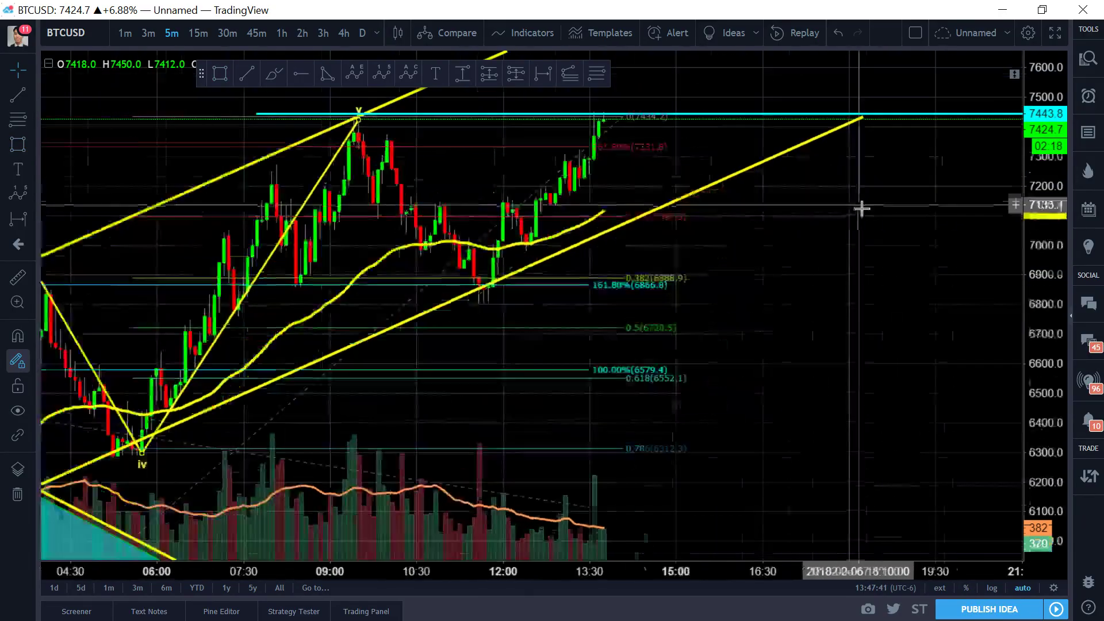
- Move the floating drawing toolbar away from the price highs to the empty area below the rising channel
drag(943, 305, 972, 307)
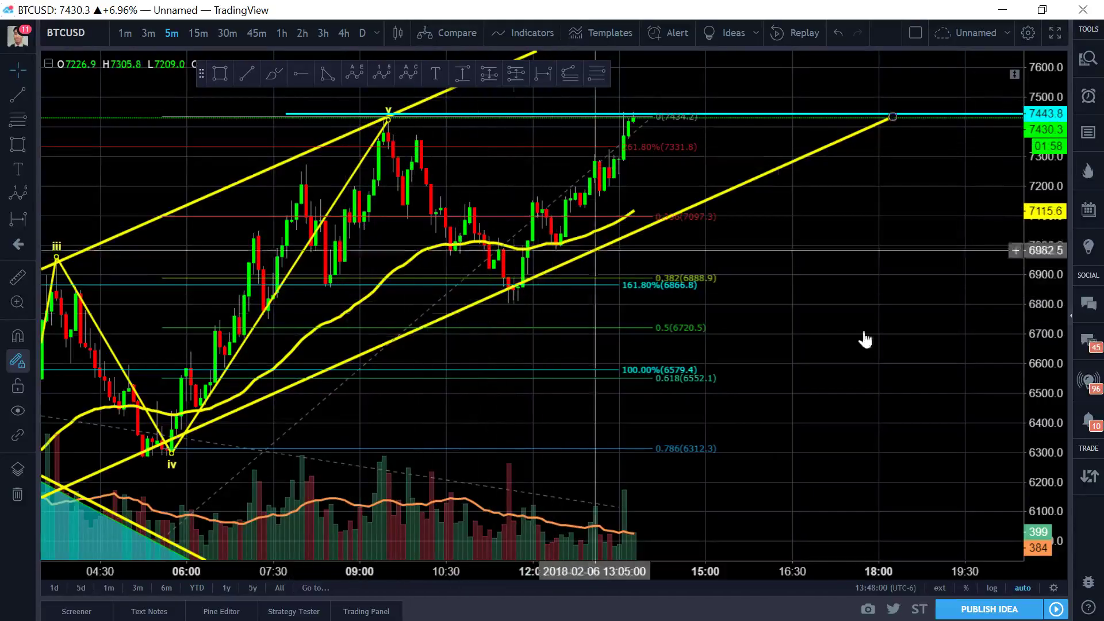
right_click(906, 345)
drag(760, 253, 845, 263)
scroll(845, 264, up, 2)
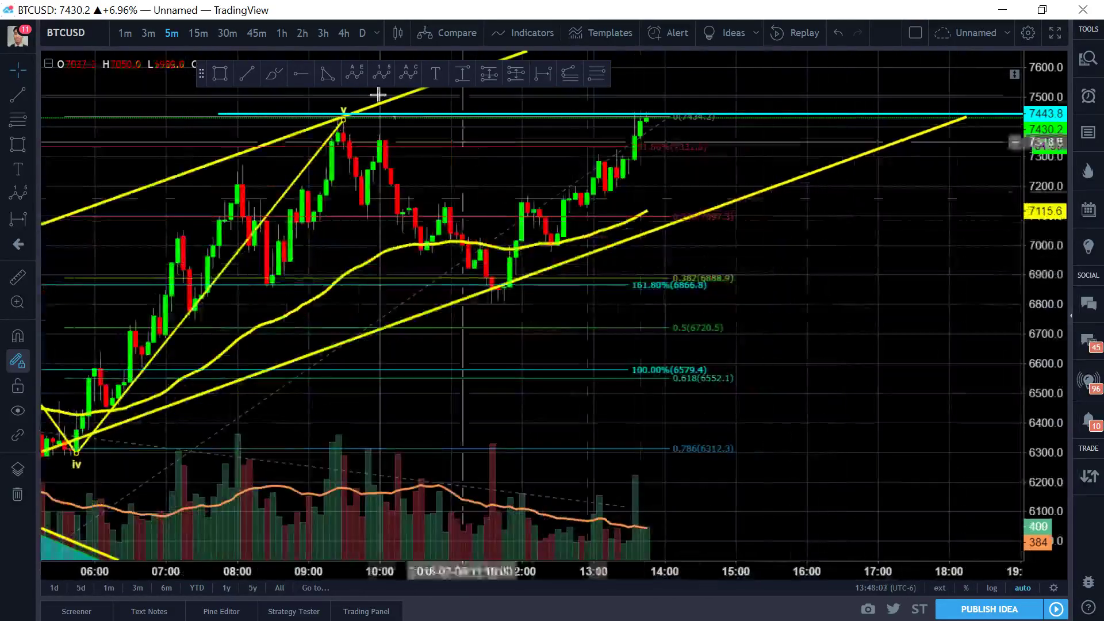
mouse_move(201, 73)
mouse_down()
mouse_move(646, 397)
mouse_move(520, 413)
mouse_up()
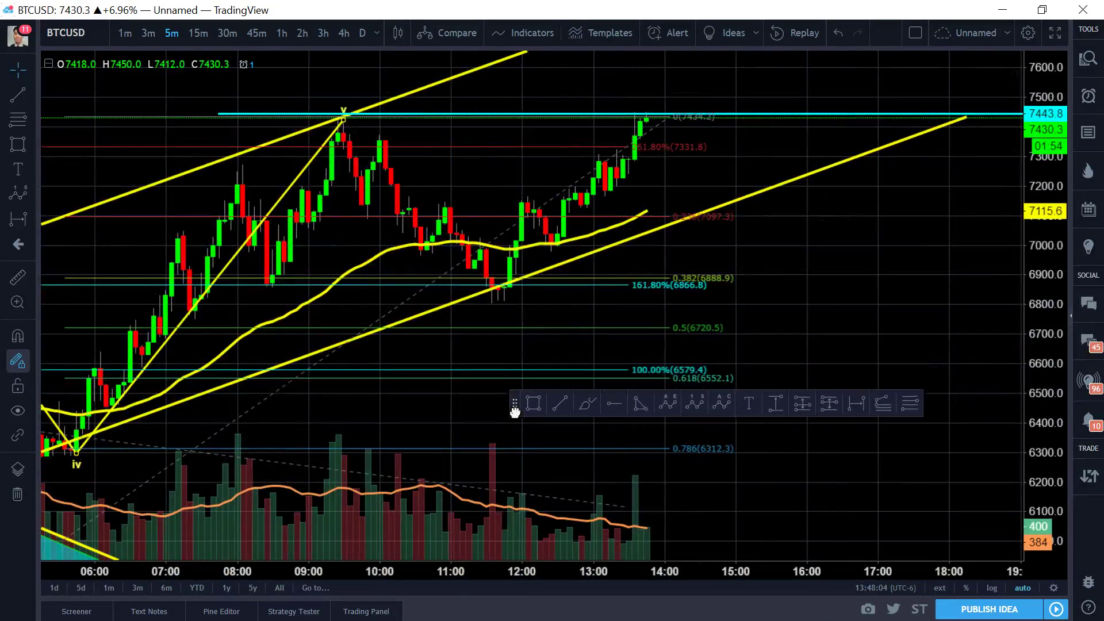
- Sketch a trial triangle over the latest advance with corners near 6772.6, 7556.2 and 7075.8, and delete it
click(648, 415)
click(504, 312)
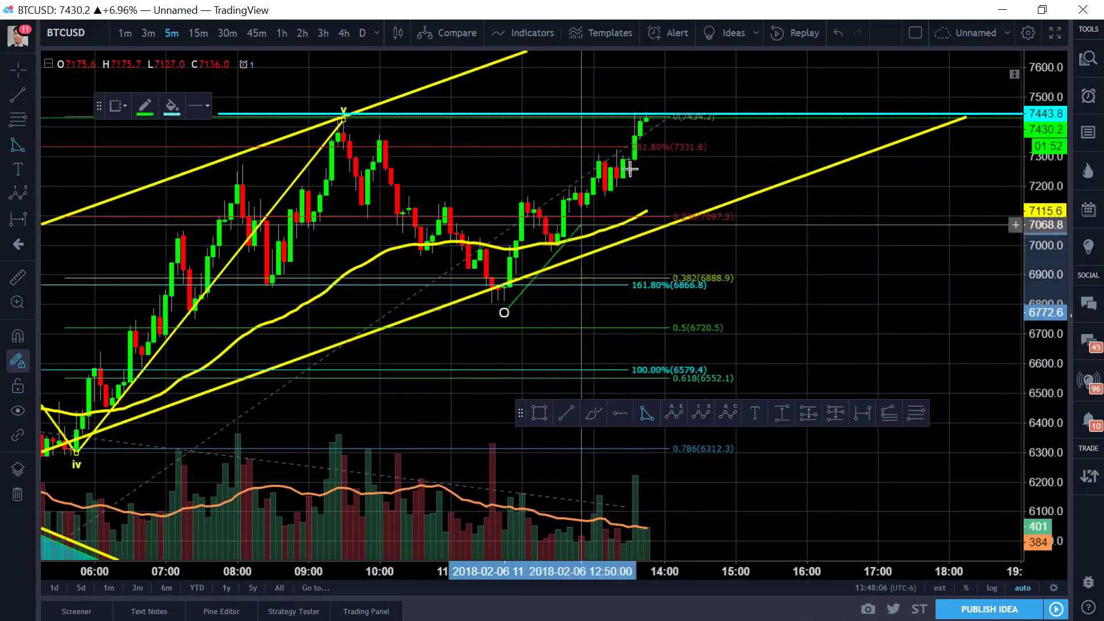
click(713, 87)
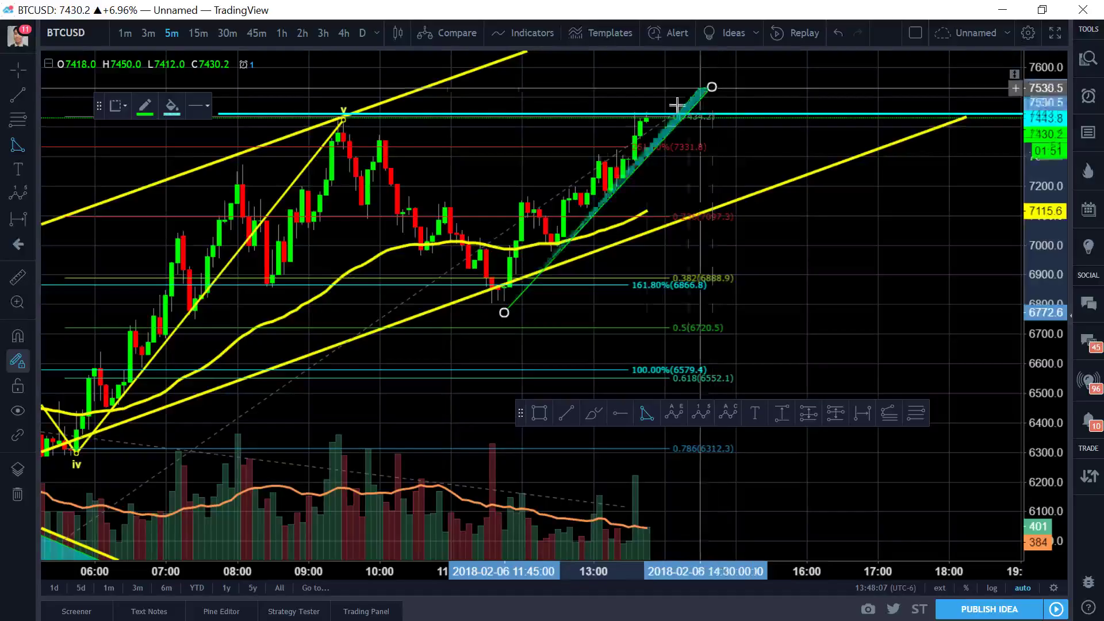
click(480, 223)
mouse_move(716, 77)
mouse_down()
mouse_move(714, 63)
mouse_move(703, 82)
mouse_up()
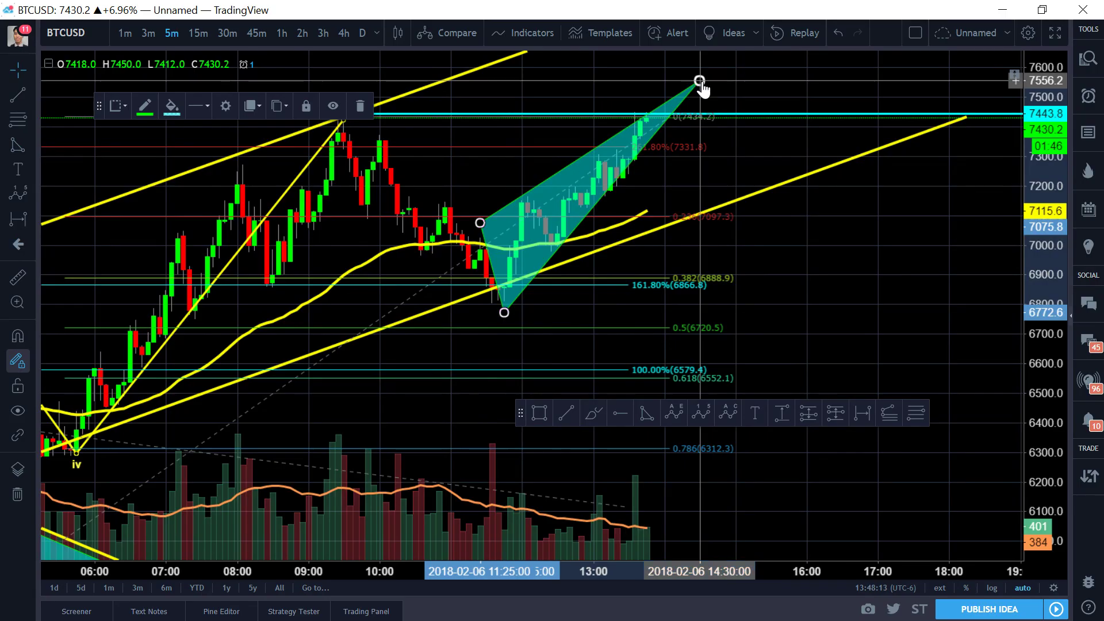
key(Delete)
- Add a yellow text label "1" above the wave v peak and dismiss the RSI alert
scroll(839, 257, up, 2)
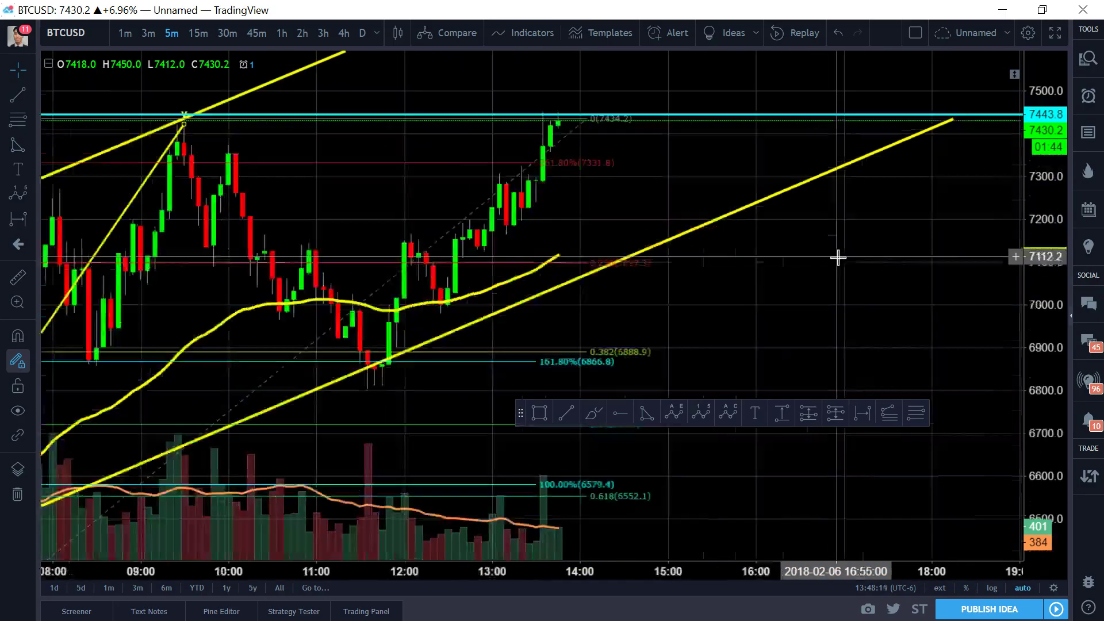
right_click(808, 288)
mouse_move(703, 315)
mouse_down()
mouse_move(752, 319)
mouse_move(685, 318)
mouse_up()
scroll(685, 318, down, 5)
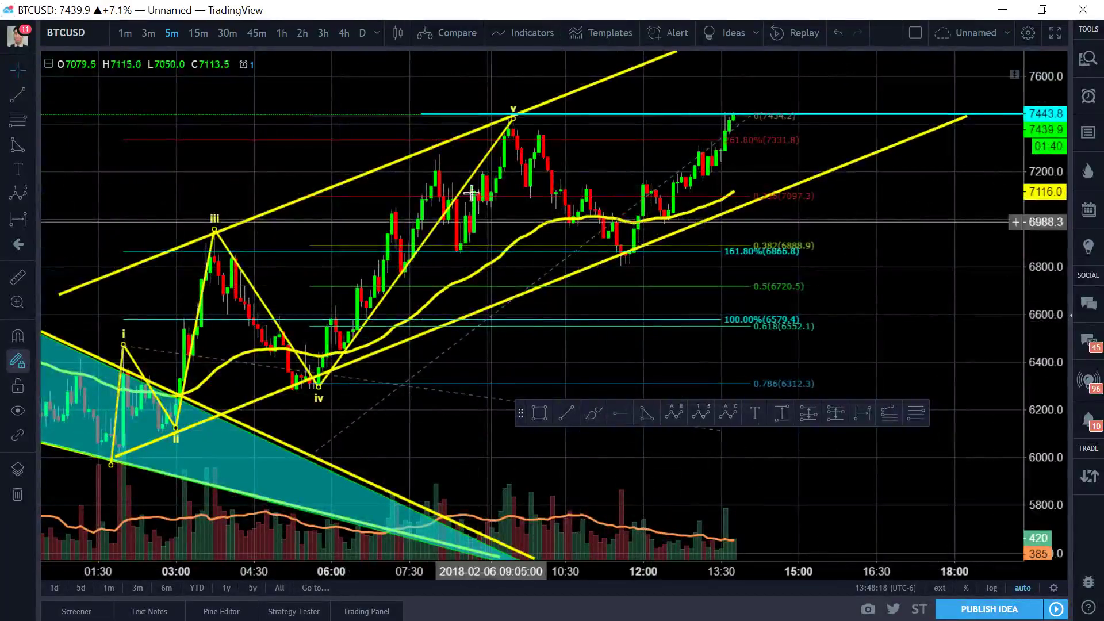
click(755, 413)
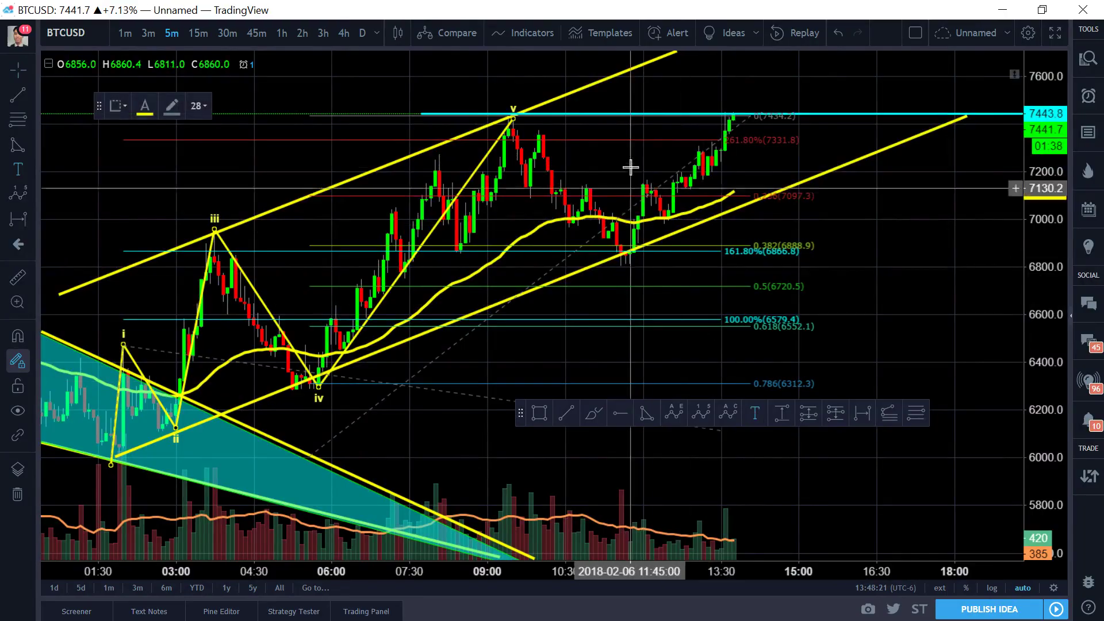
click(513, 87)
text(1)
click(598, 488)
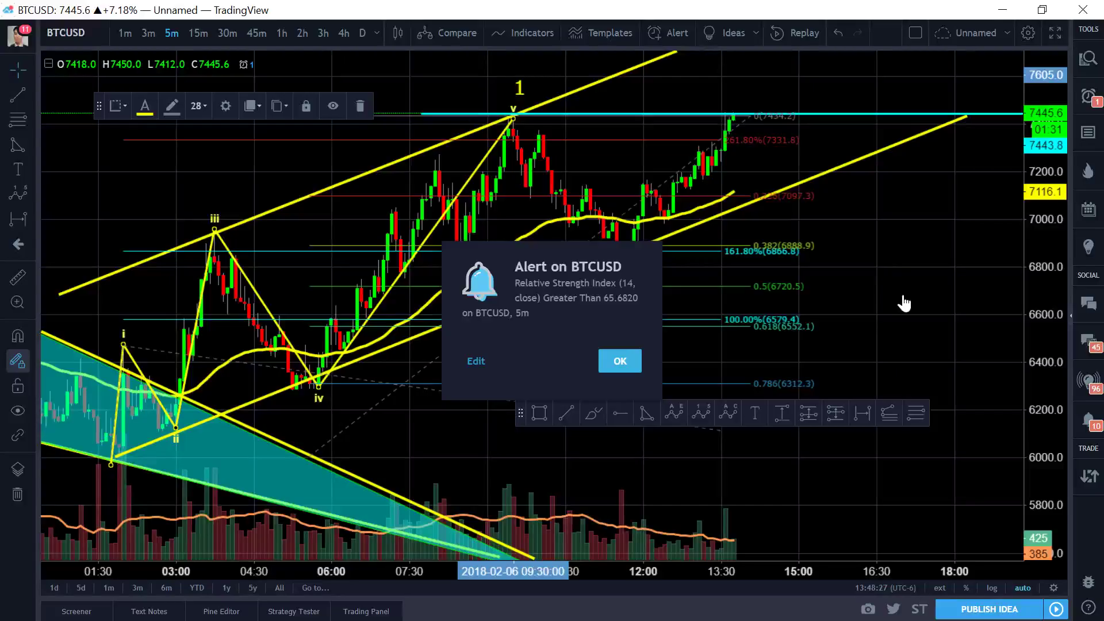
key(Escape)
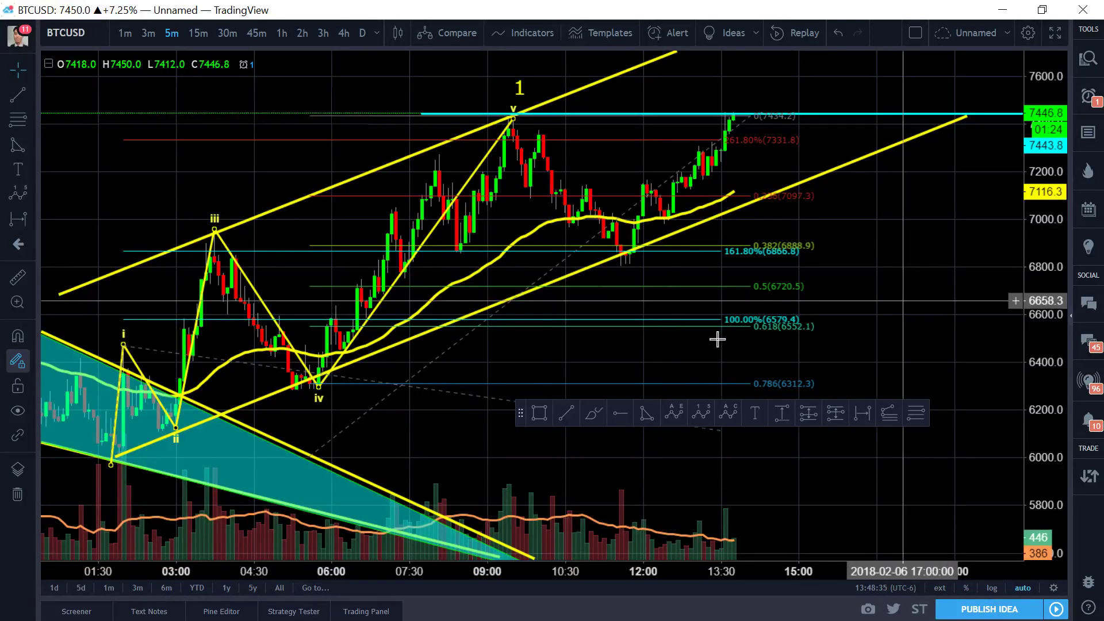
- Undo the accidental shift of the Fibonacci extension levels
mouse_move(858, 254)
mouse_down()
mouse_move(894, 259)
mouse_move(855, 256)
mouse_move(857, 276)
mouse_up()
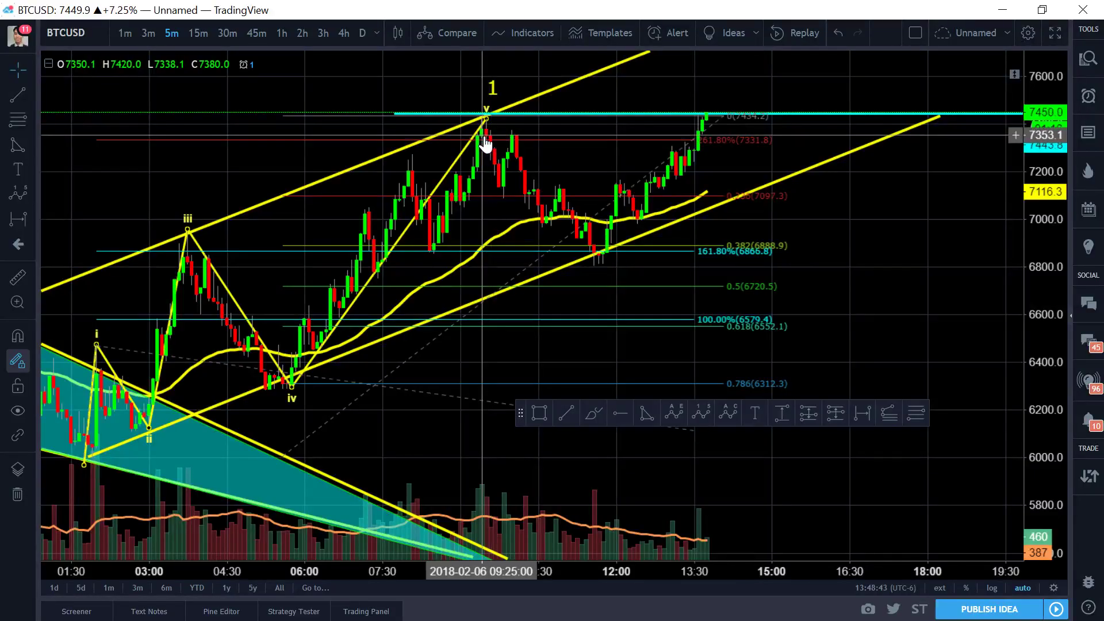
scroll(486, 144, up, 3)
drag(394, 167, 713, 178)
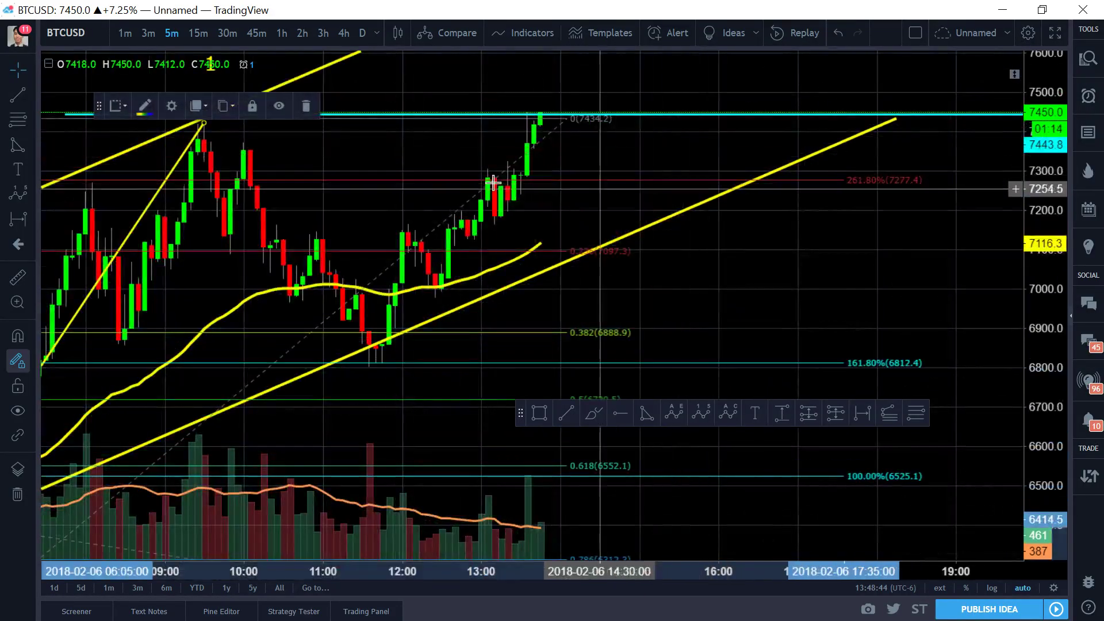
key(ctrl+z)
- Examine the pullback from the wave 1 peak and the latest candles around the 7443.8 resistance ray
drag(368, 151, 685, 158)
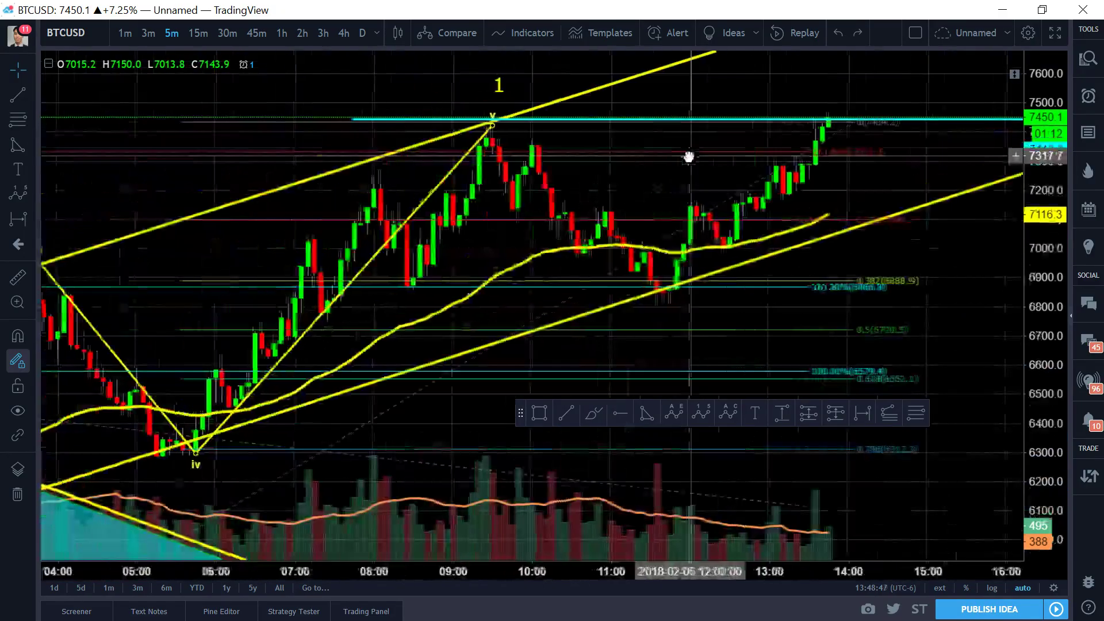
scroll(397, 152, up, 3)
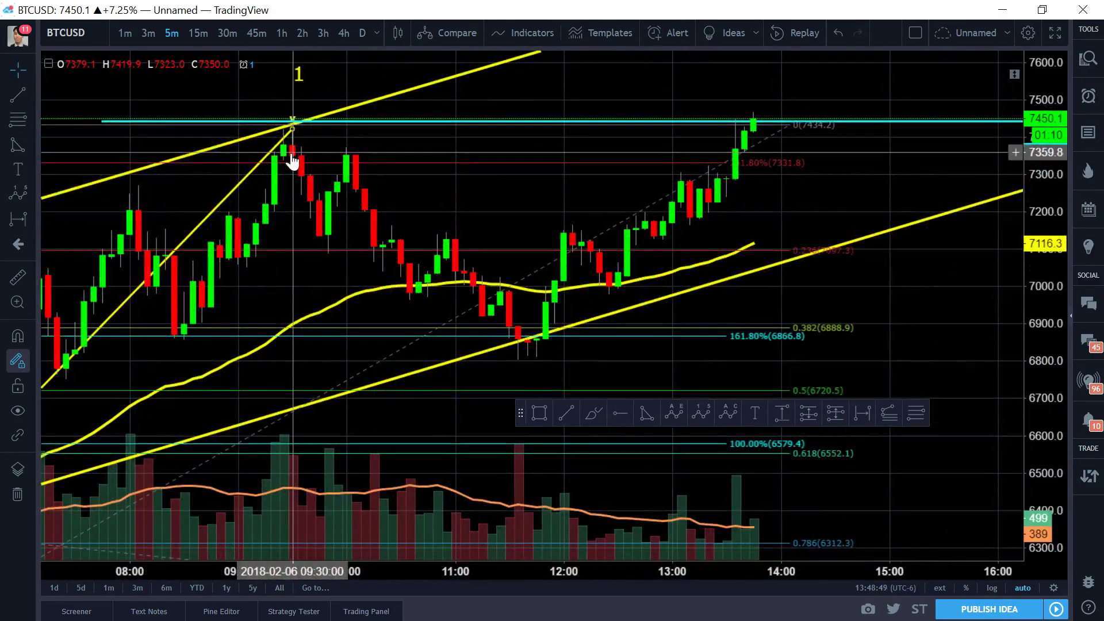
right_click(900, 312)
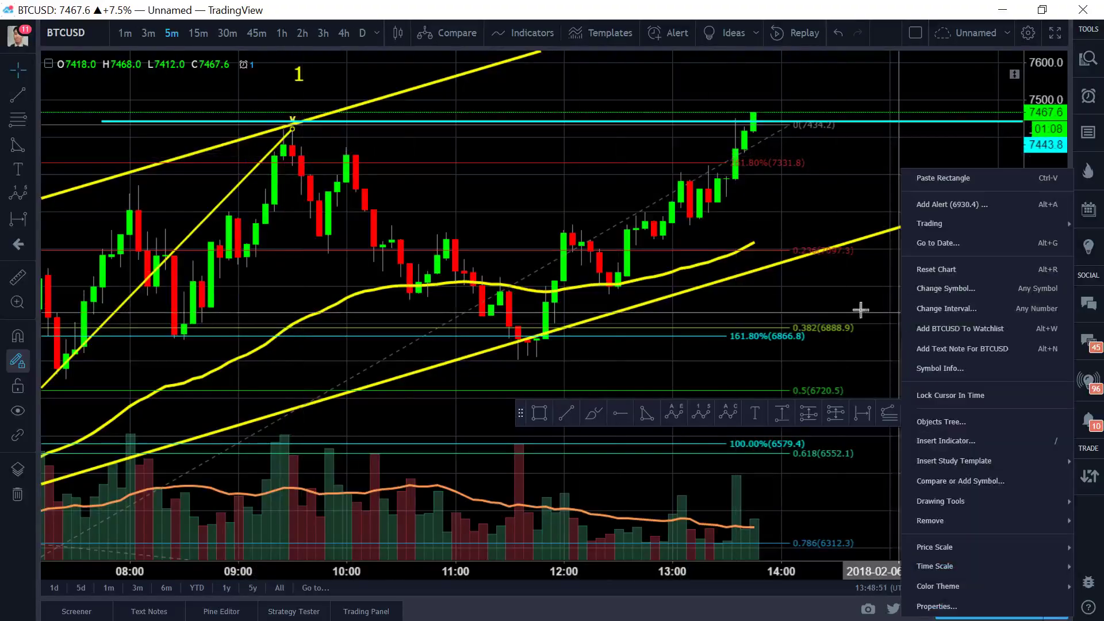
click(717, 292)
scroll(748, 299, down, 4)
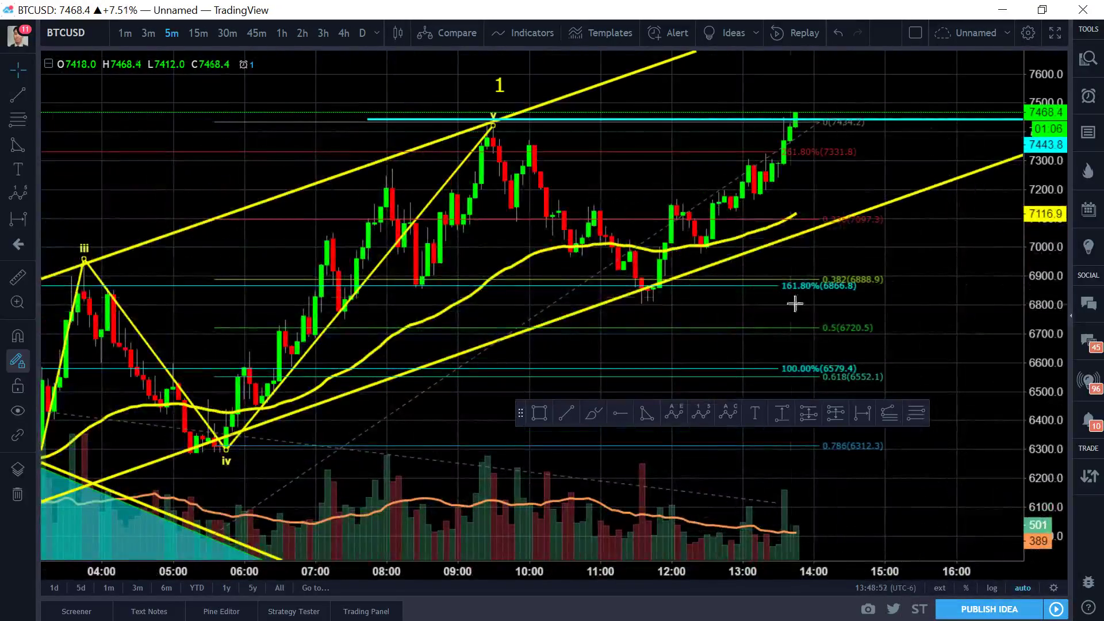
scroll(869, 282, down, 3)
right_click(951, 266)
drag(938, 146, 778, 166)
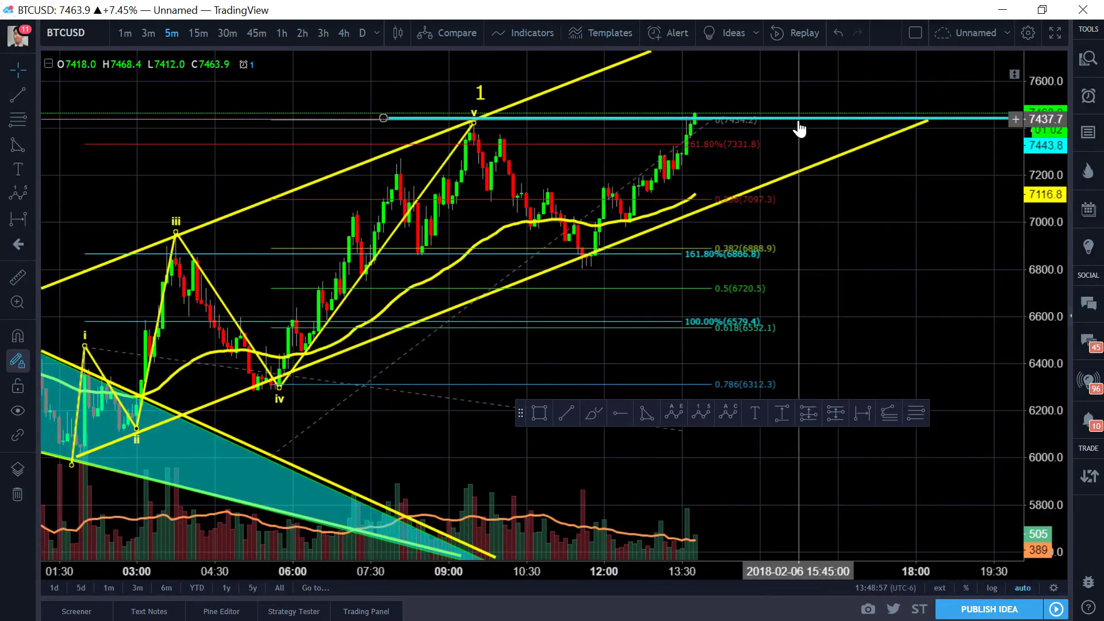
right_click(832, 198)
drag(790, 222, 811, 219)
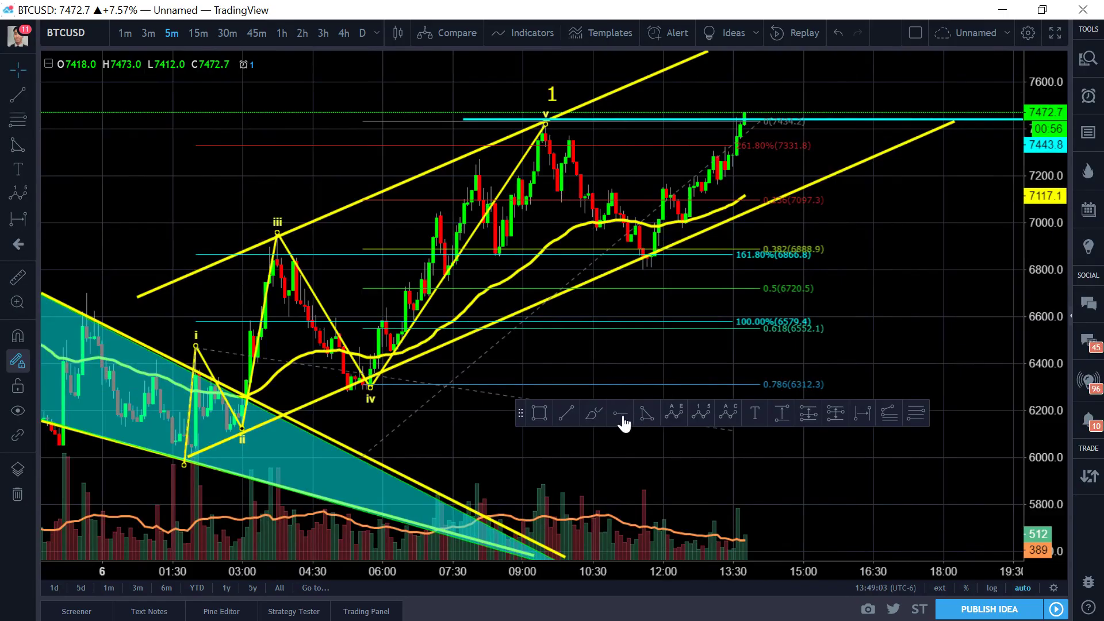
- Draw a yellow trend line from the wave 1 peak at about 7433.4 down to the 11:40 low on the lower channel line
click(566, 414)
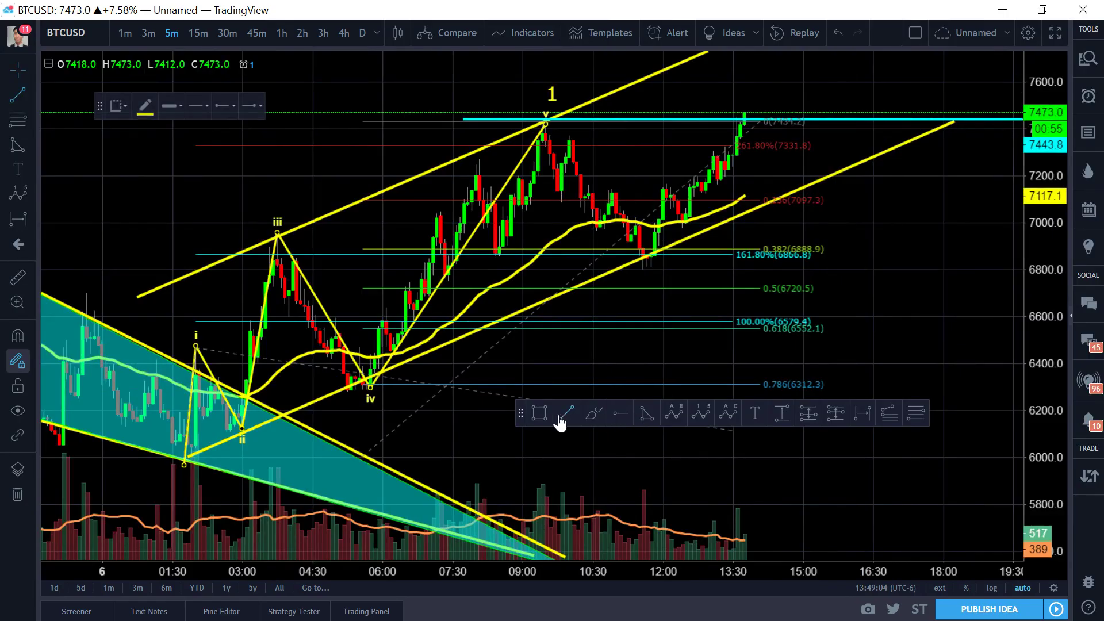
click(546, 121)
click(647, 257)
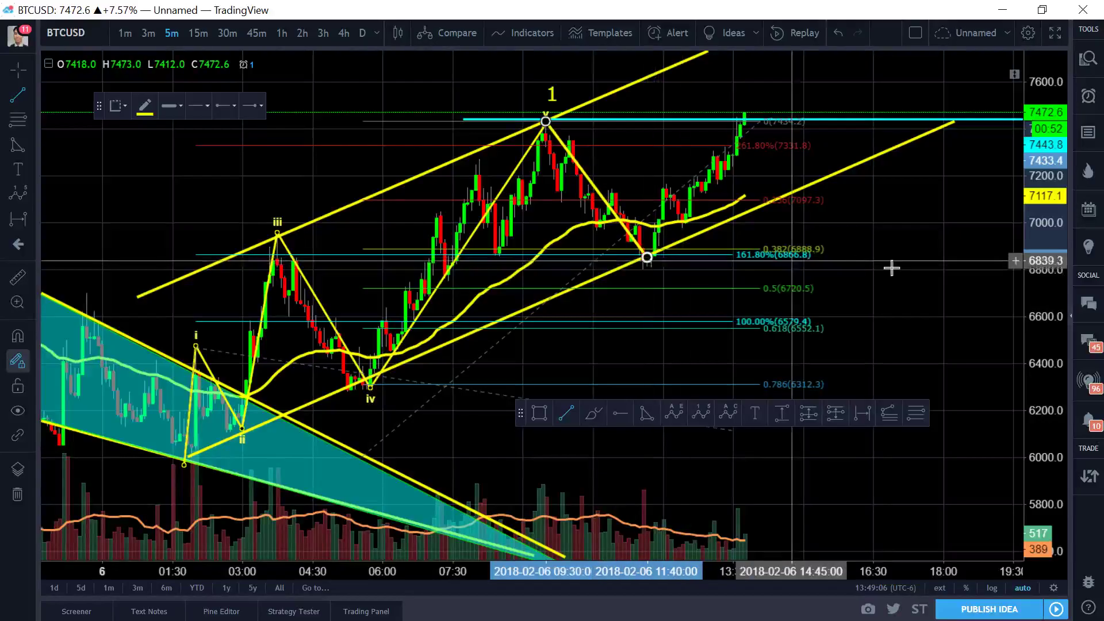
drag(854, 223, 828, 225)
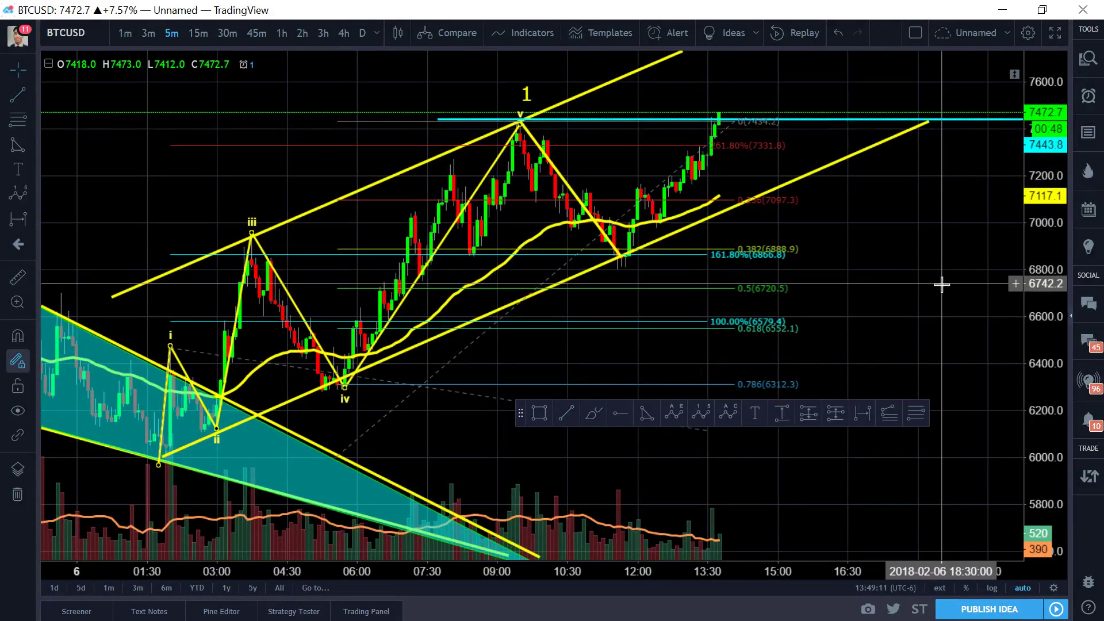
drag(942, 283, 804, 269)
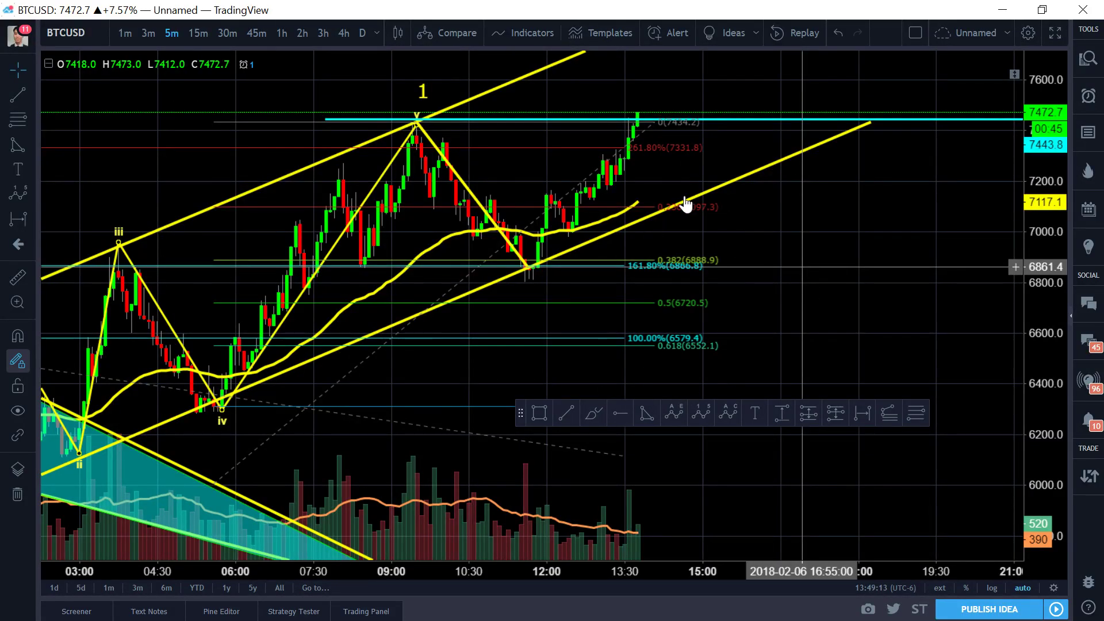
- Show the MACD and RSI panes to check momentum against the price waves, and maximise the price pane again
double_click(628, 292)
scroll(628, 292, down, 1)
right_click(629, 288)
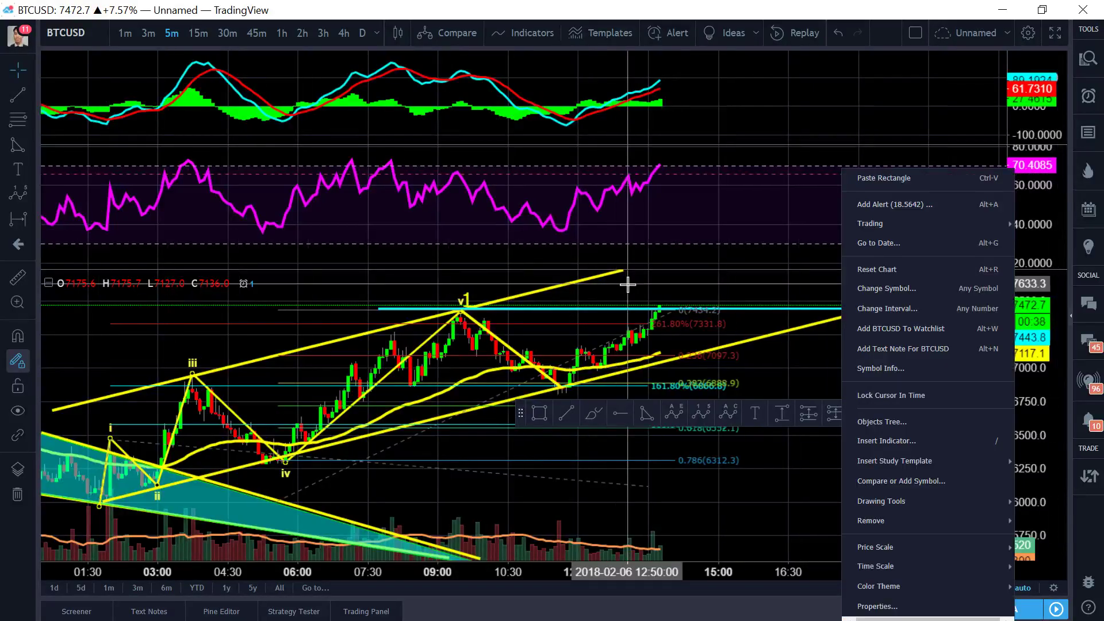
click(813, 357)
double_click(811, 340)
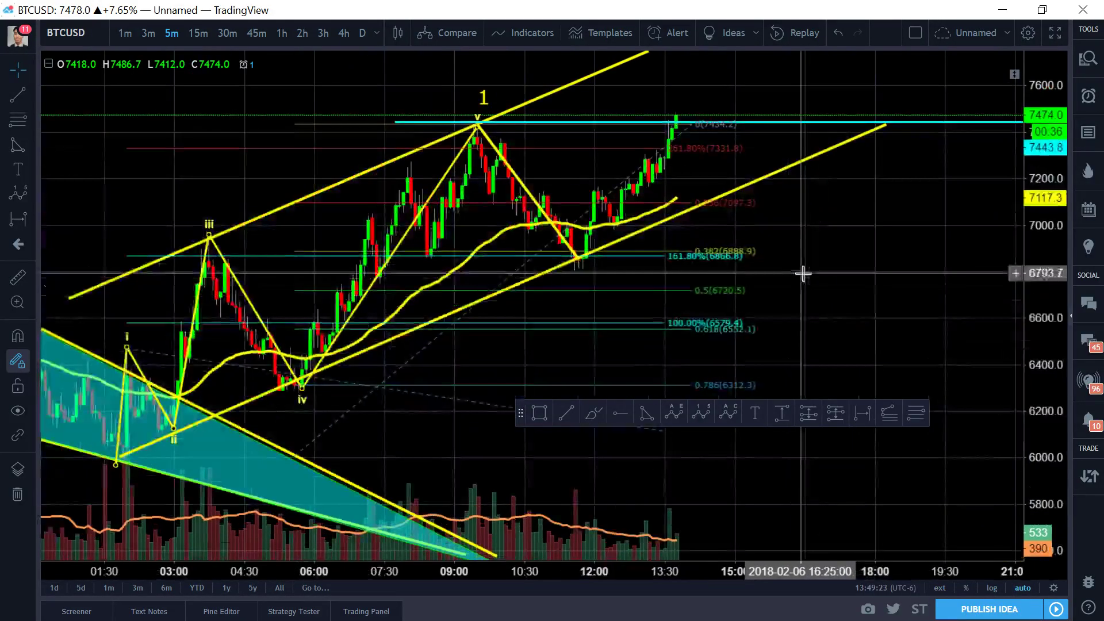
- Delete the Fibonacci retracement and the Fibonacci extension levels drawn over the wave 1 structure
click(731, 253)
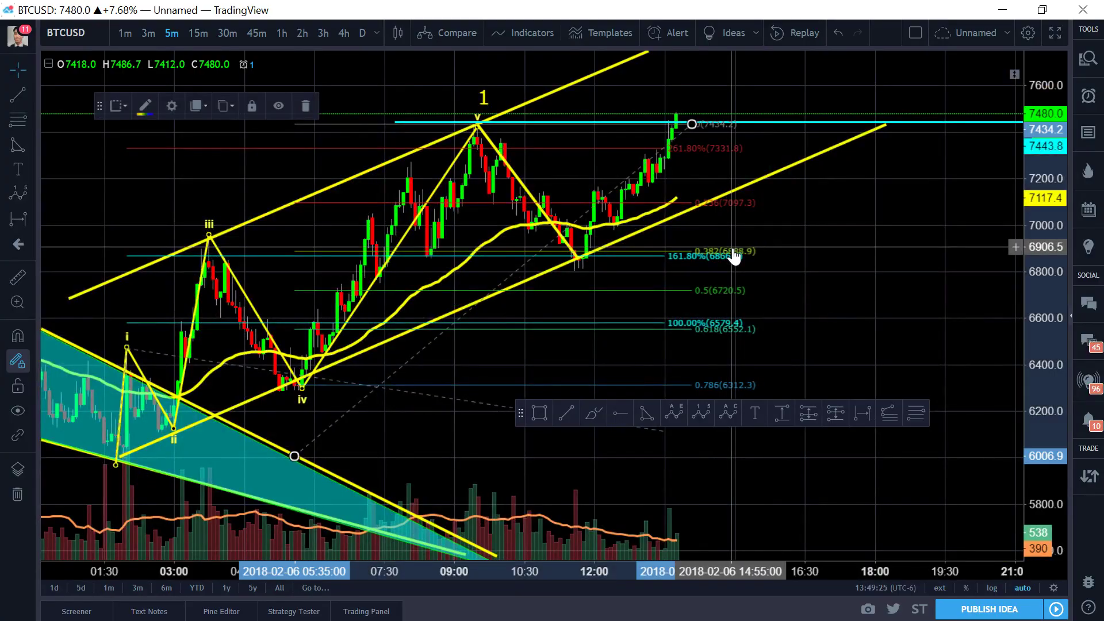
key(Delete)
click(728, 257)
key(Delete)
drag(817, 252, 895, 251)
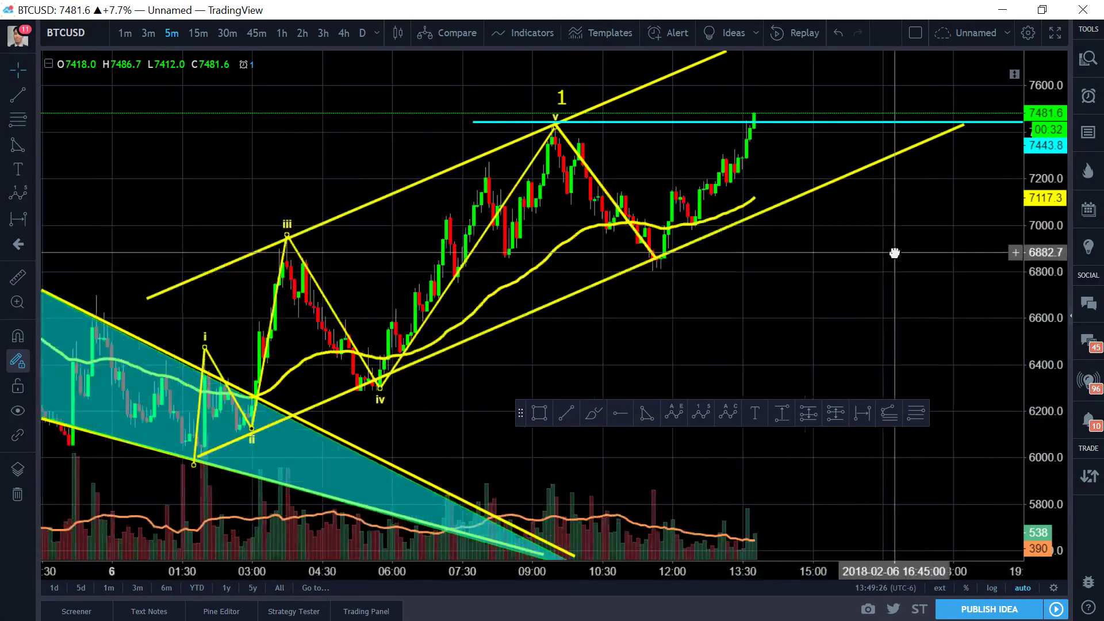
click(620, 361)
scroll(877, 305, down, 3)
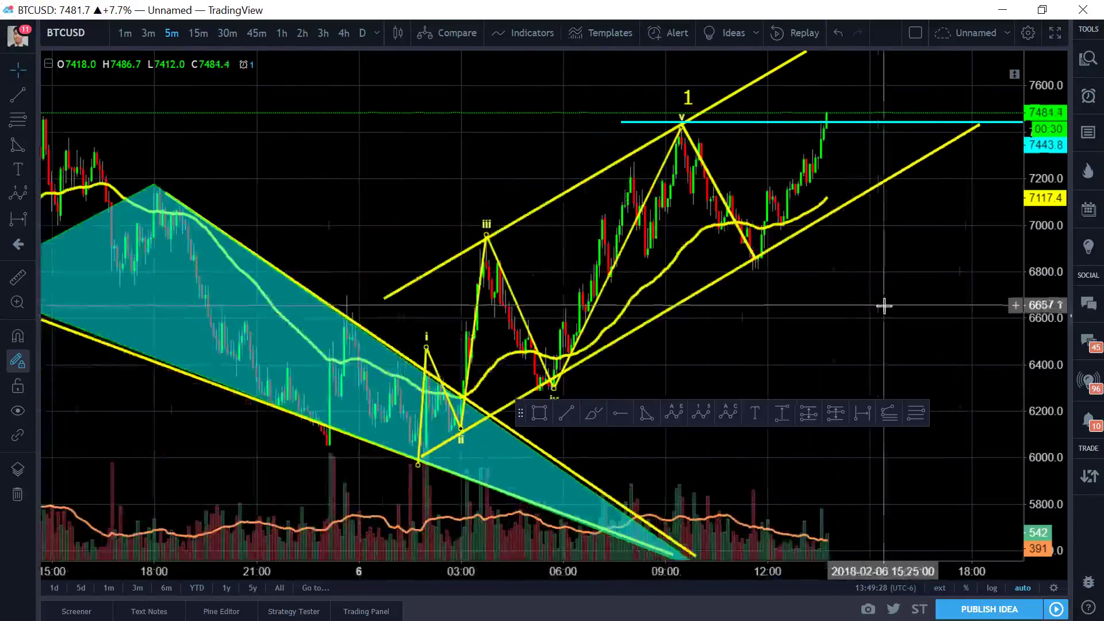
drag(823, 310, 742, 319)
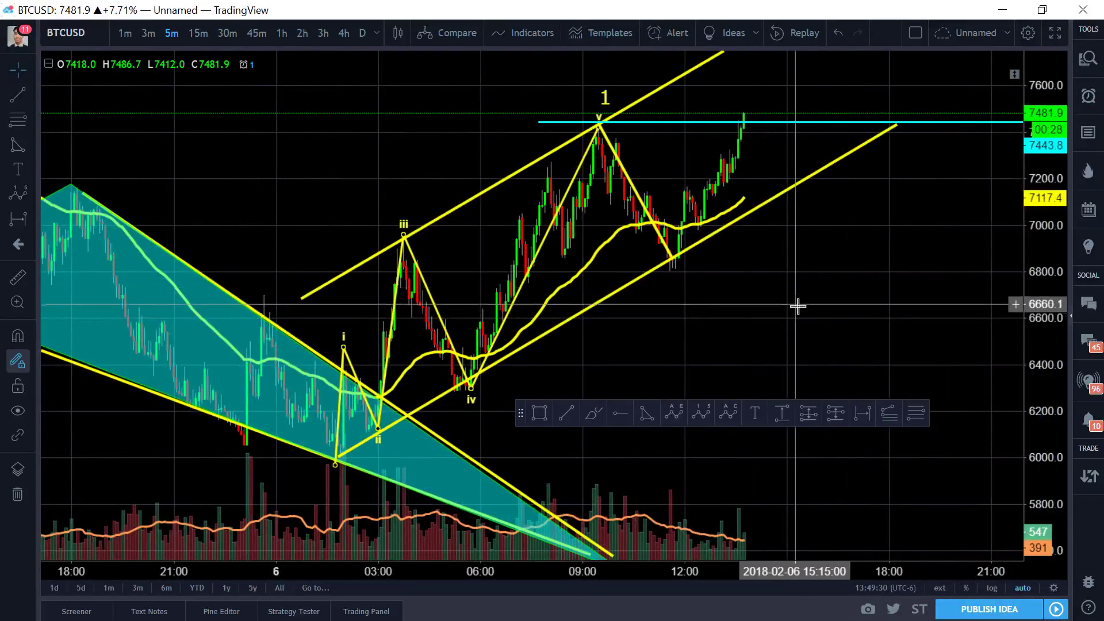
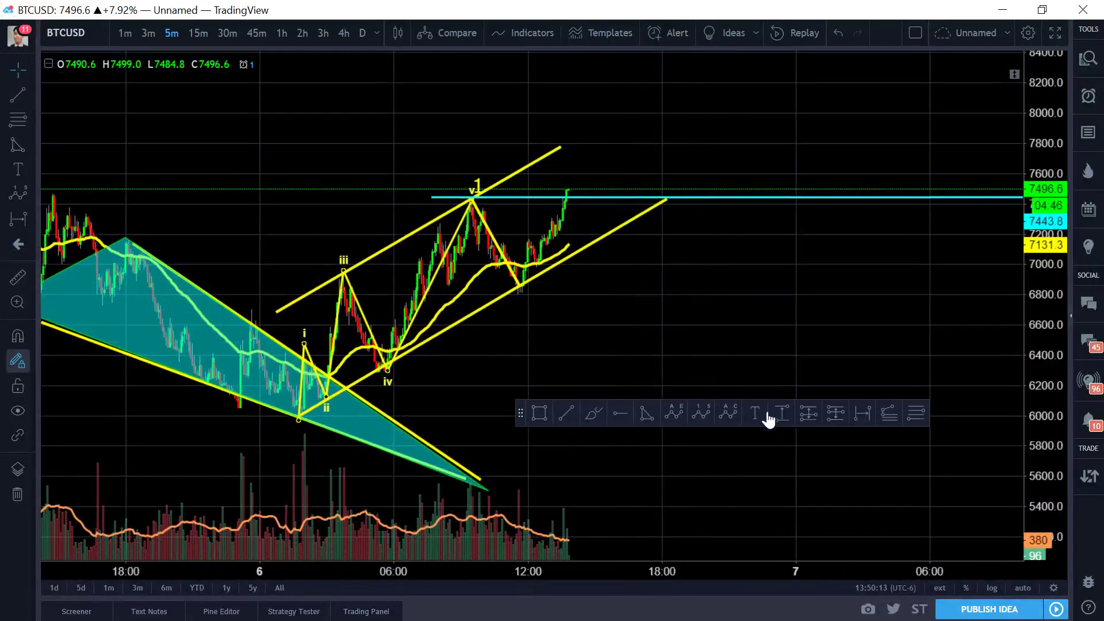
- Draw a trend-based Fibonacci extension from the wave 1 start at about 5984 to its peak at 7444, with the third point at about 6796
click(895, 421)
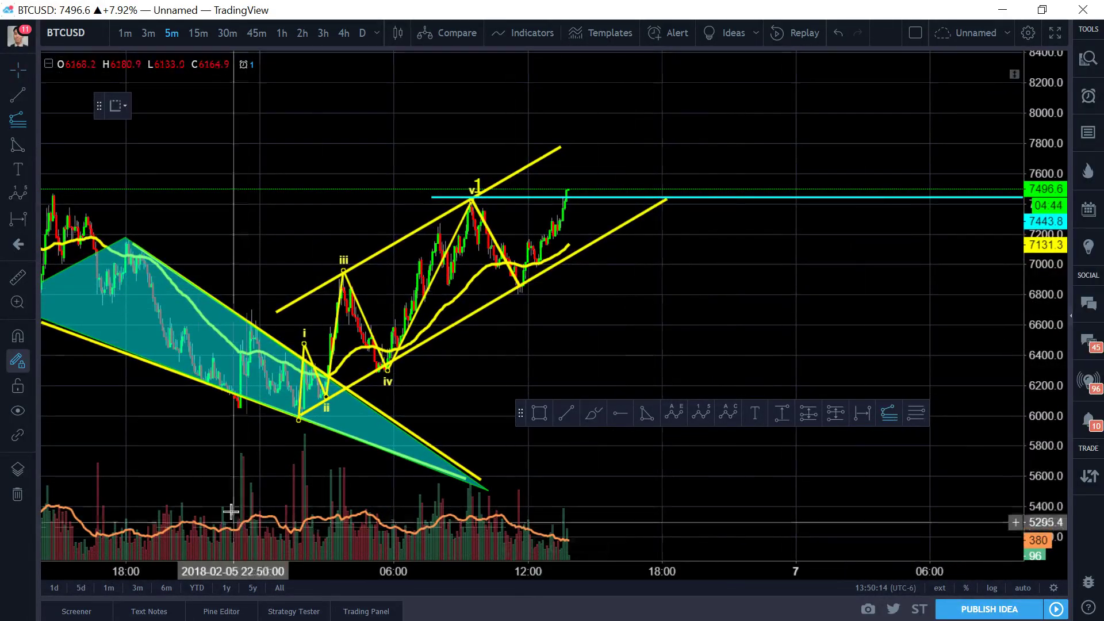
click(295, 418)
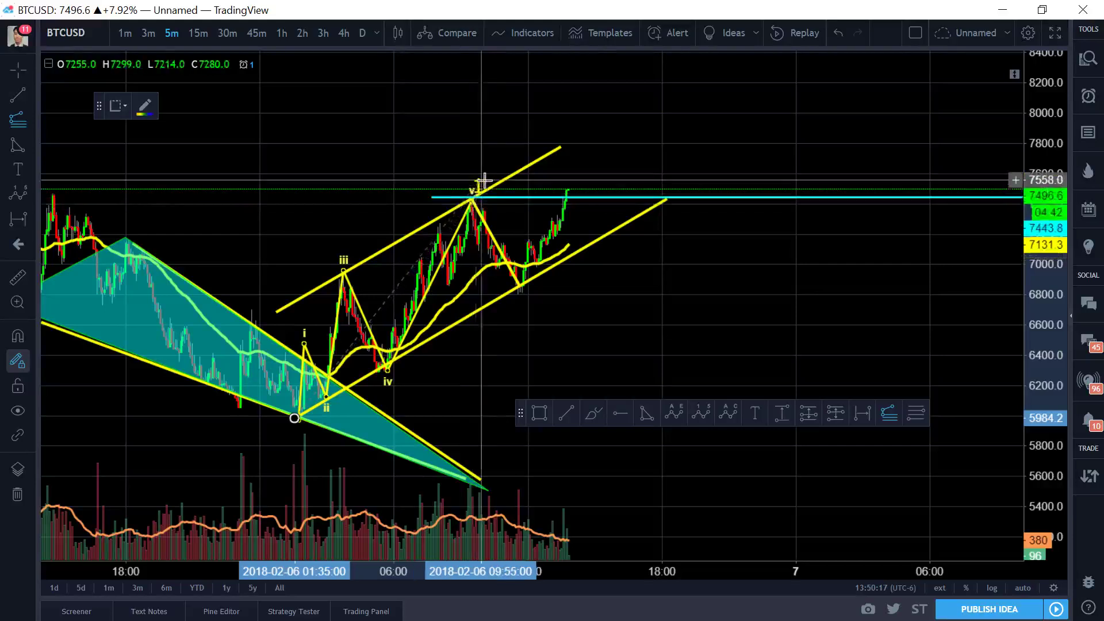
click(472, 197)
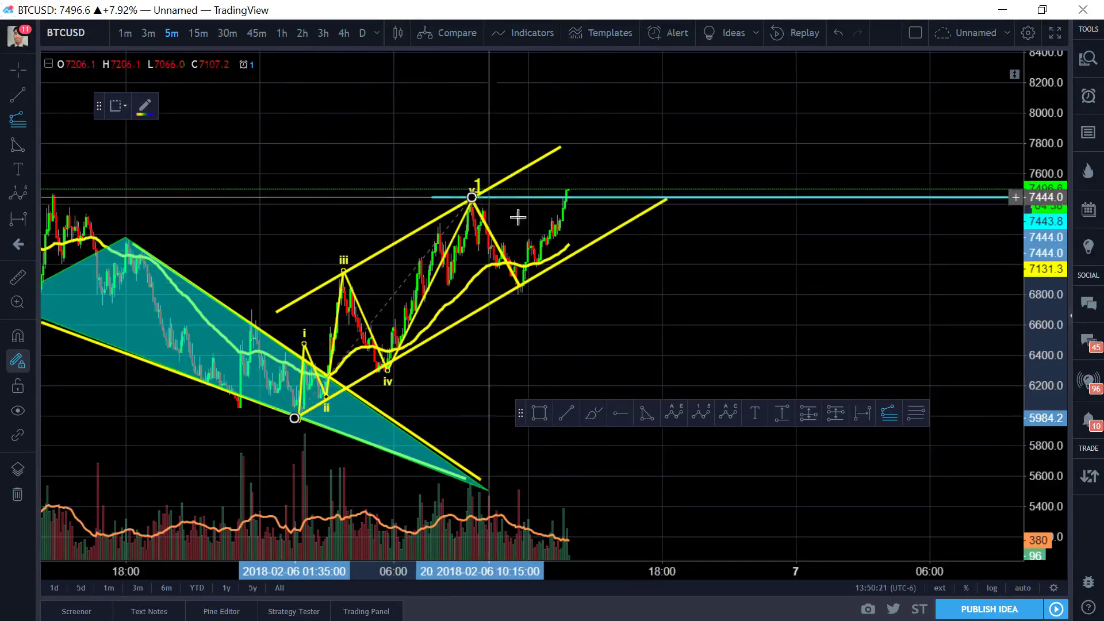
click(867, 296)
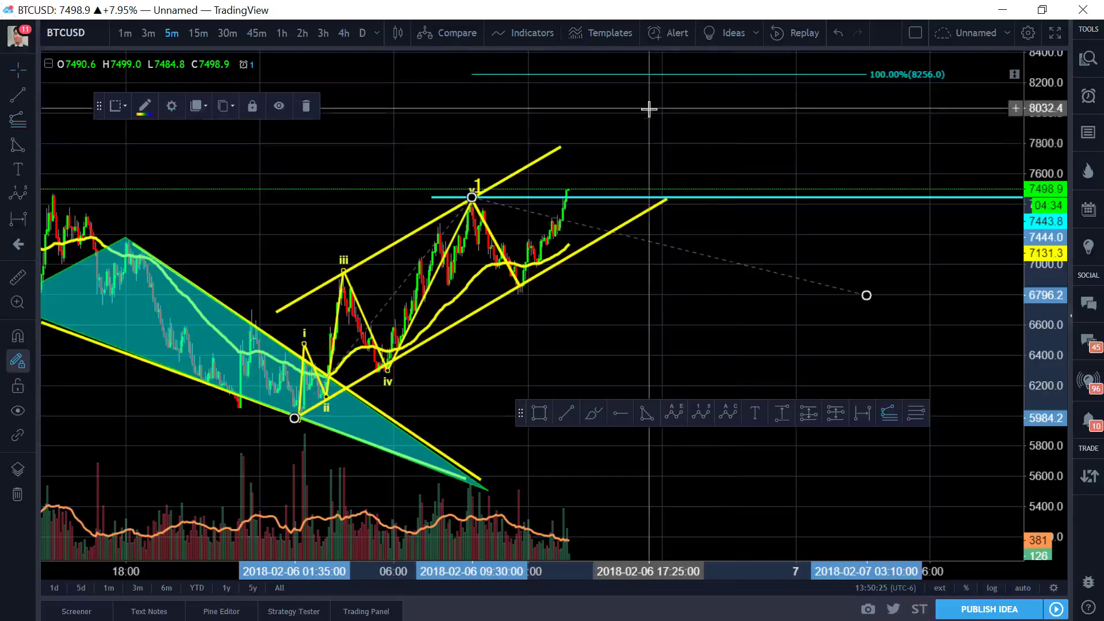
scroll(632, 149, down, 3)
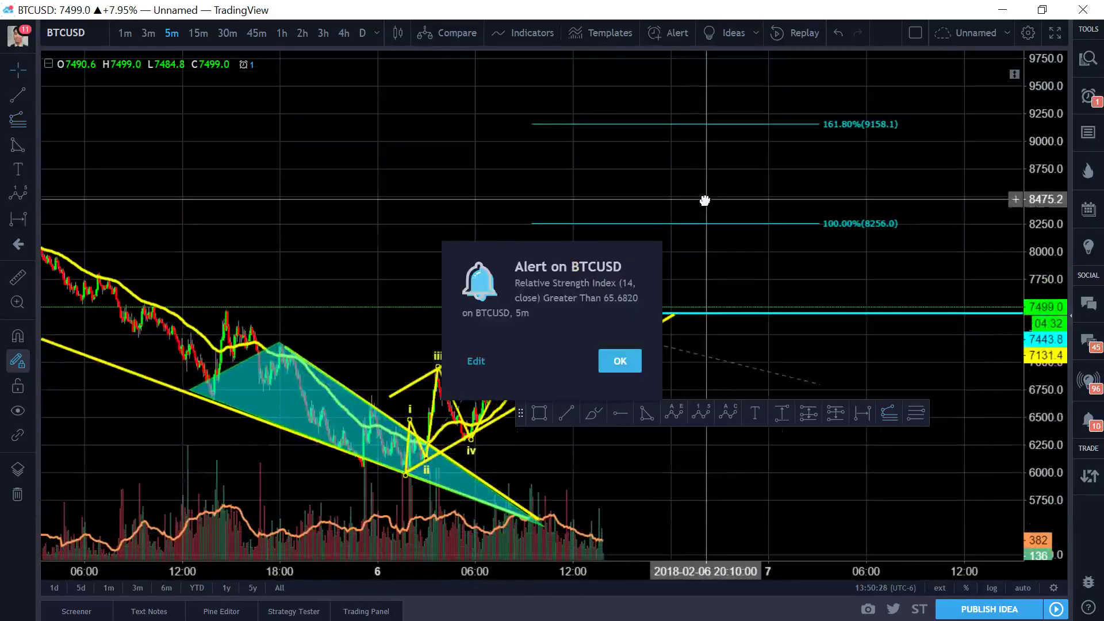
click(621, 361)
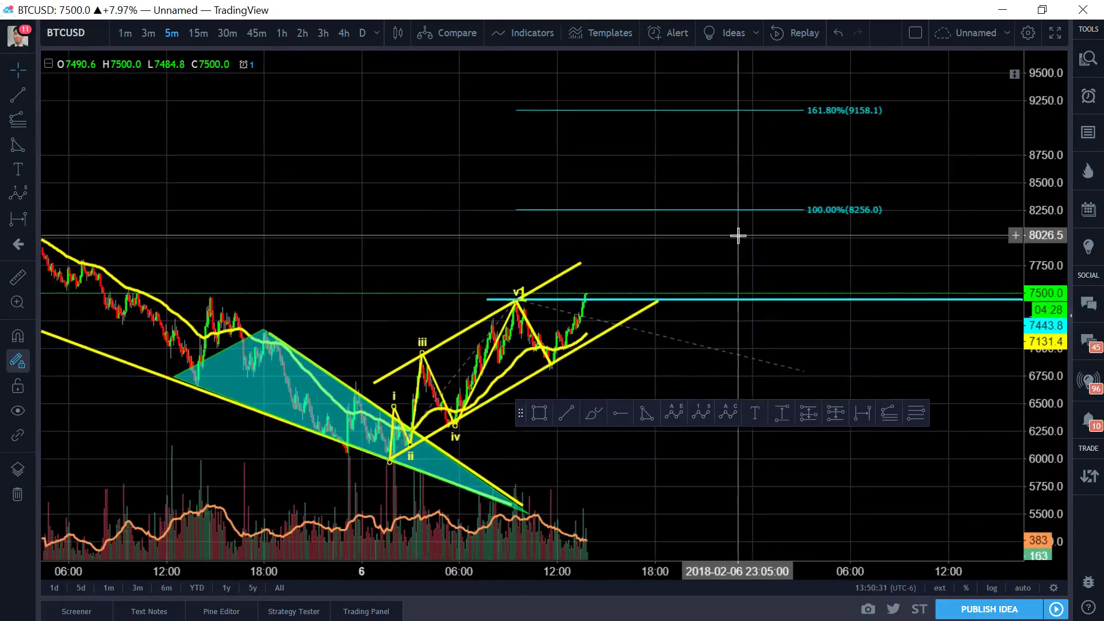
- Draw two green target rectangles, one at about 8250 to 8519 above the 100% extension and one at about 8825 to 9138 below the 161.8% extension
drag(727, 254, 628, 392)
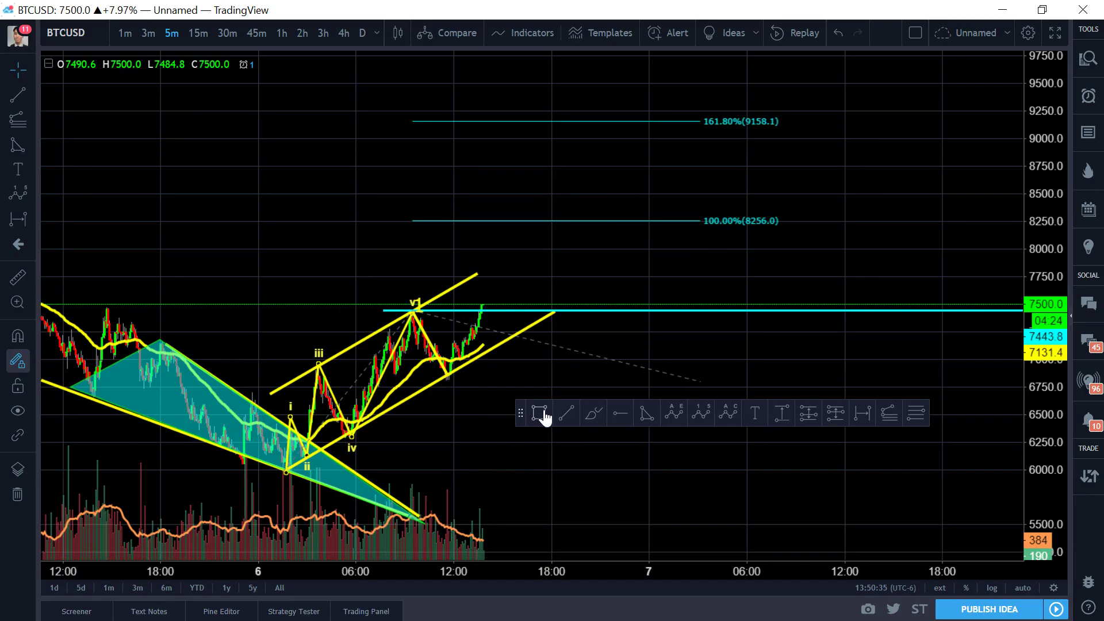
key(alt+shift+r)
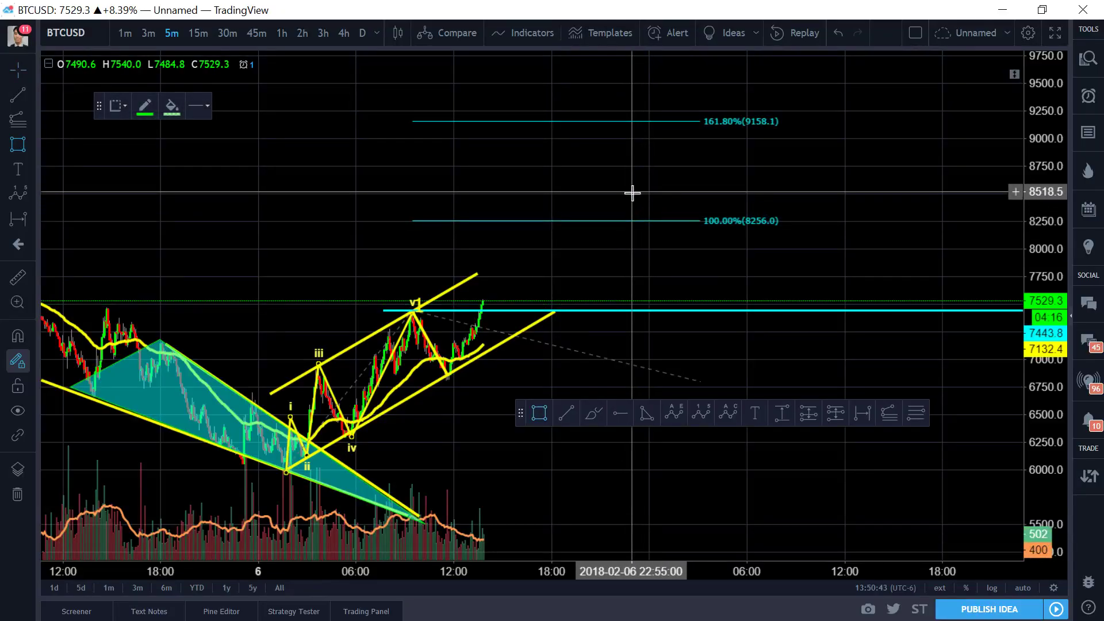
drag(631, 192, 730, 220)
click(740, 222)
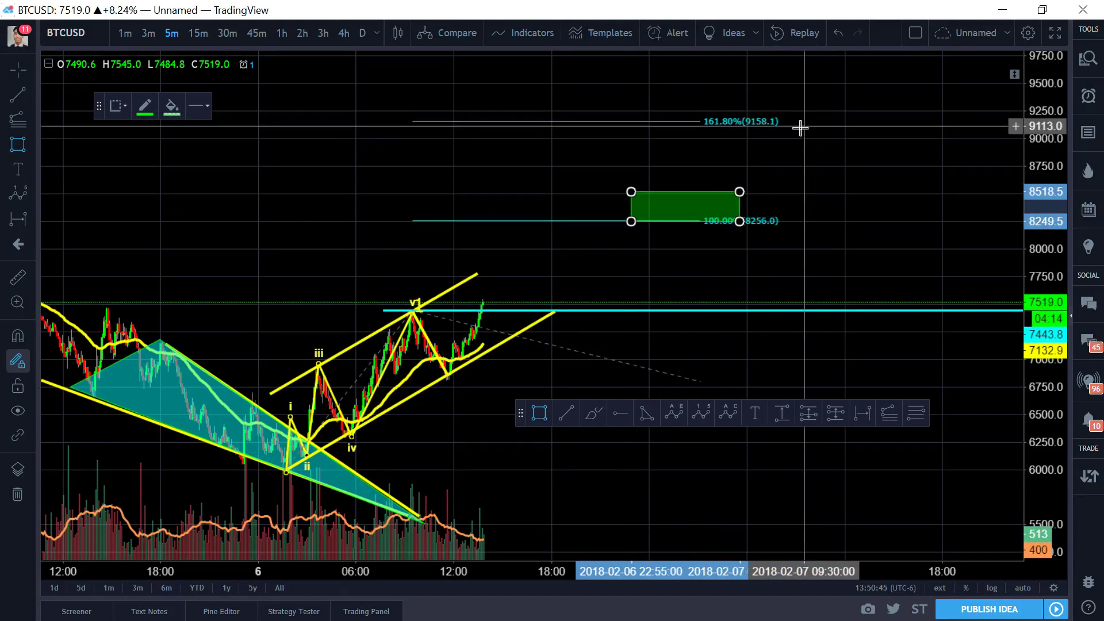
mouse_move(800, 123)
mouse_down()
mouse_move(856, 124)
mouse_move(863, 157)
mouse_up()
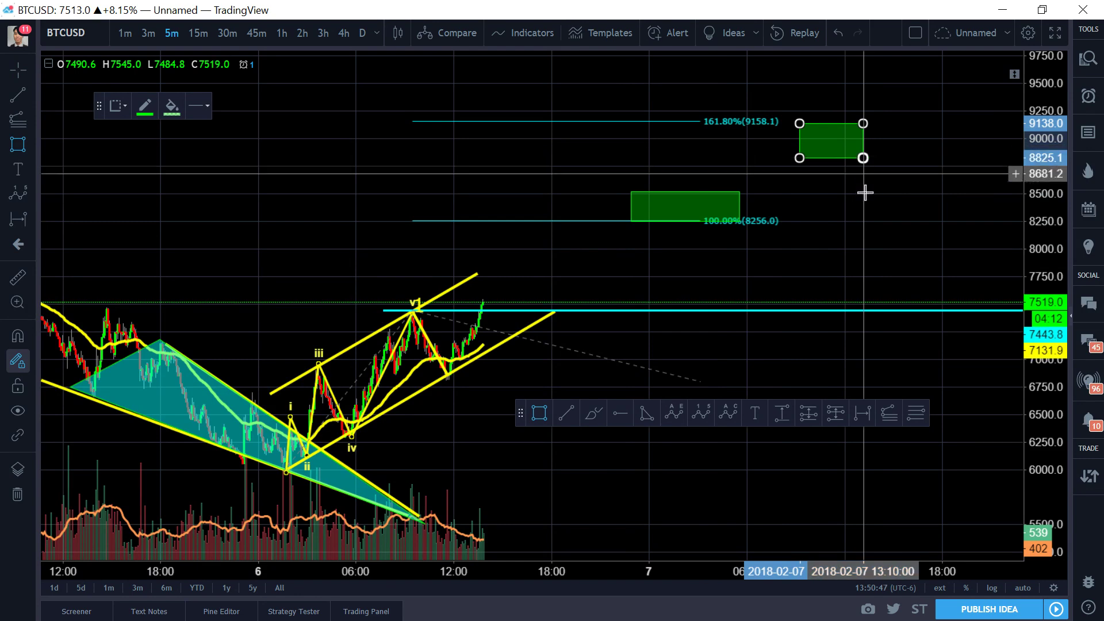
- Move the wave 1 text label up so it sits clear above the v point
drag(711, 344, 756, 316)
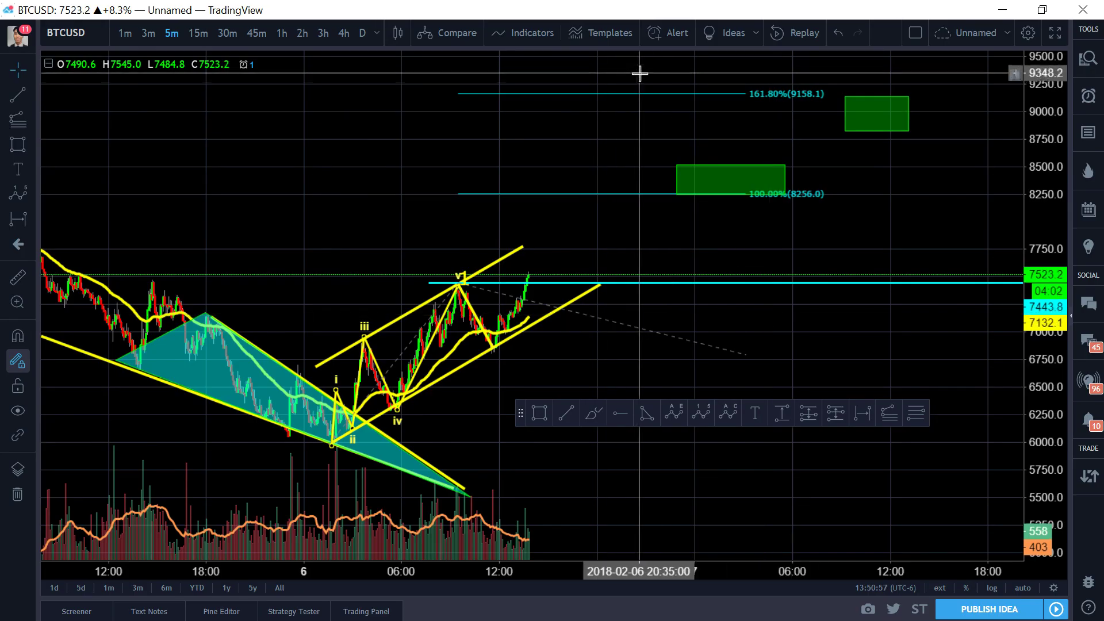
right_click(717, 247)
drag(723, 243, 767, 221)
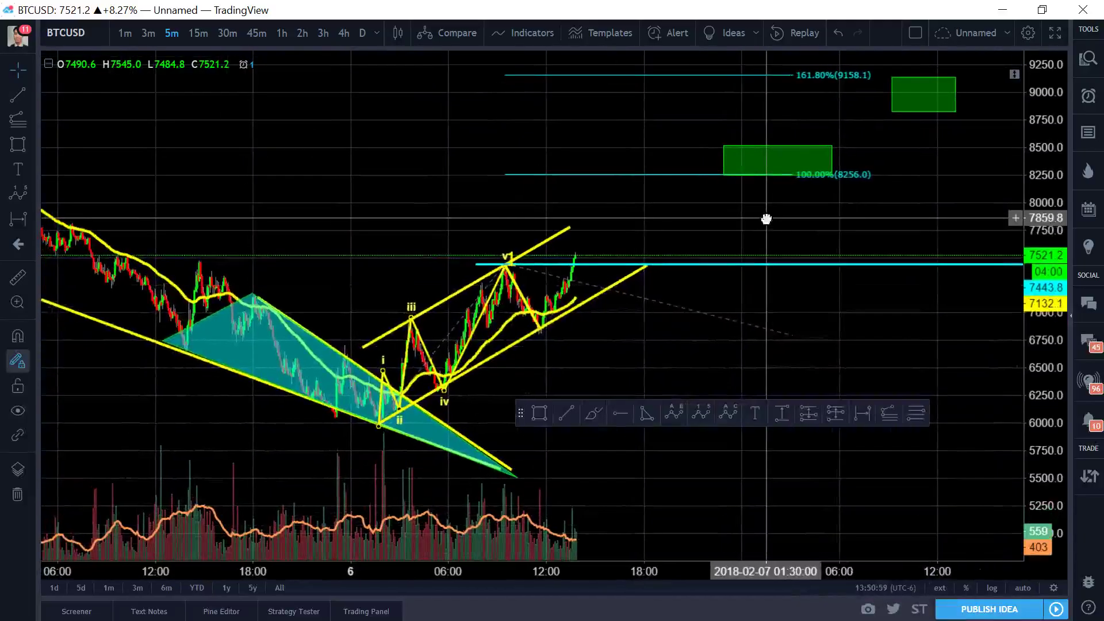
drag(631, 337, 702, 319)
scroll(531, 361, up, 1)
scroll(529, 361, up, 2)
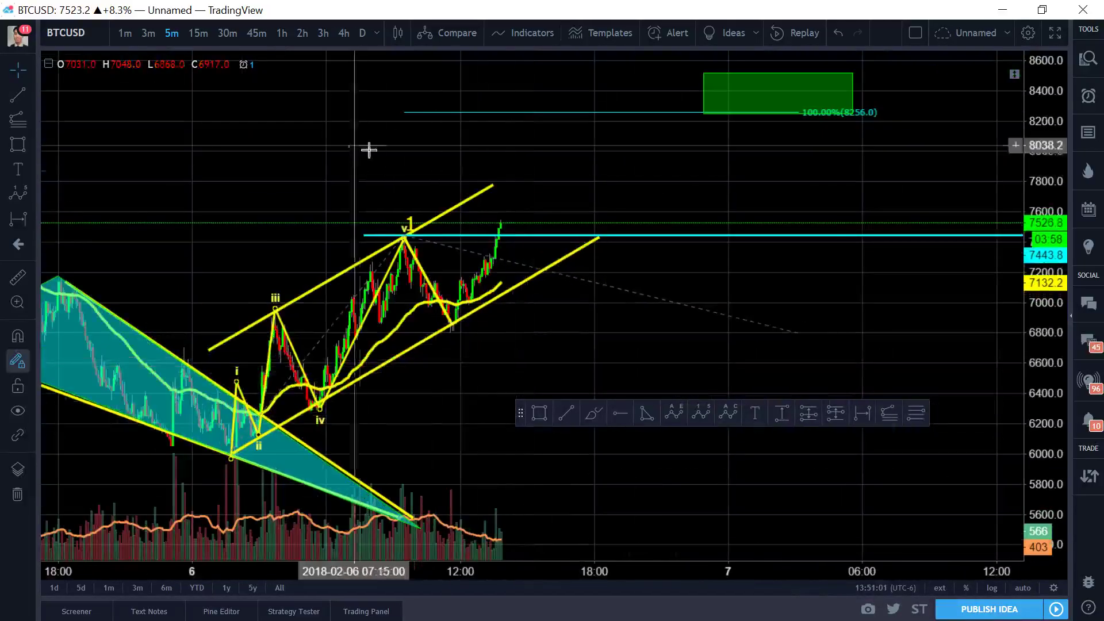
drag(408, 222, 404, 193)
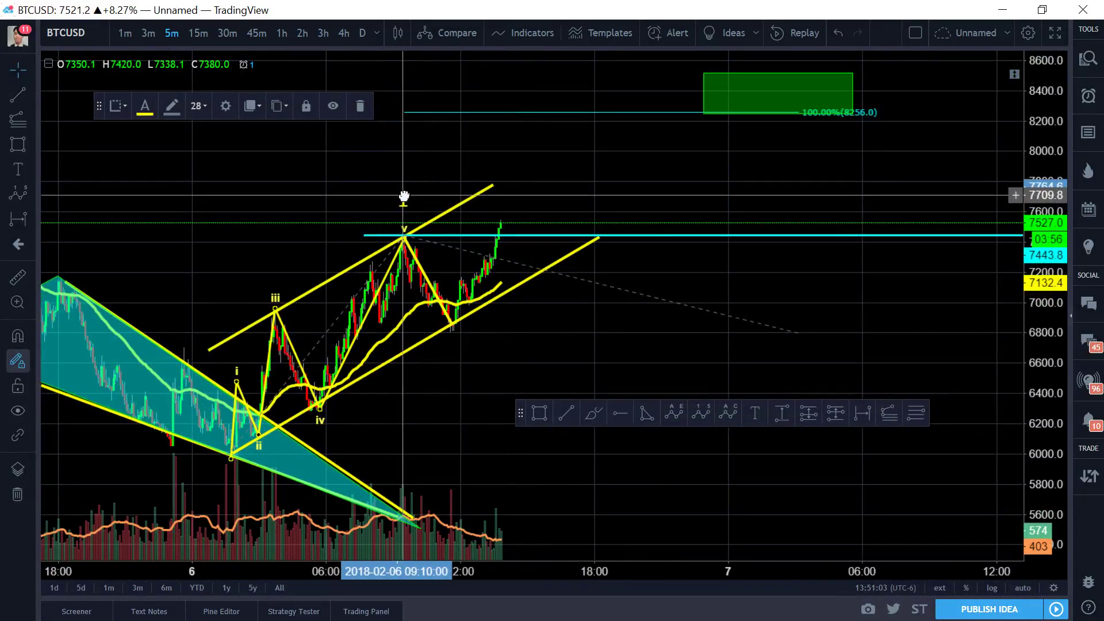
- Add a yellow text label 2 and place it just below the pullback low at about 6784
click(756, 415)
click(463, 348)
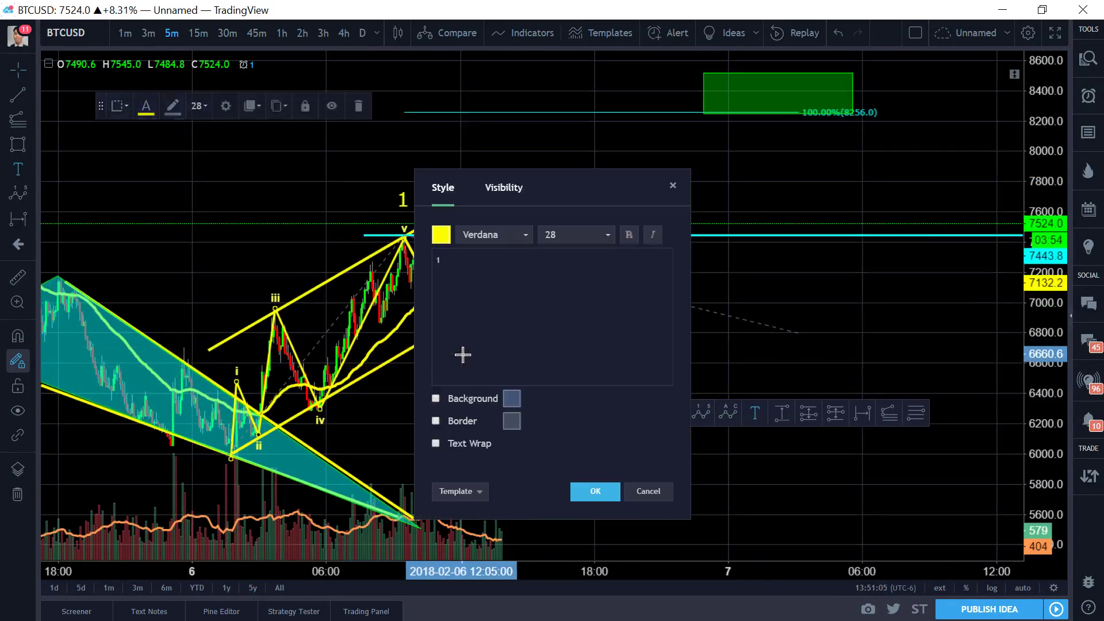
text(2)
click(596, 491)
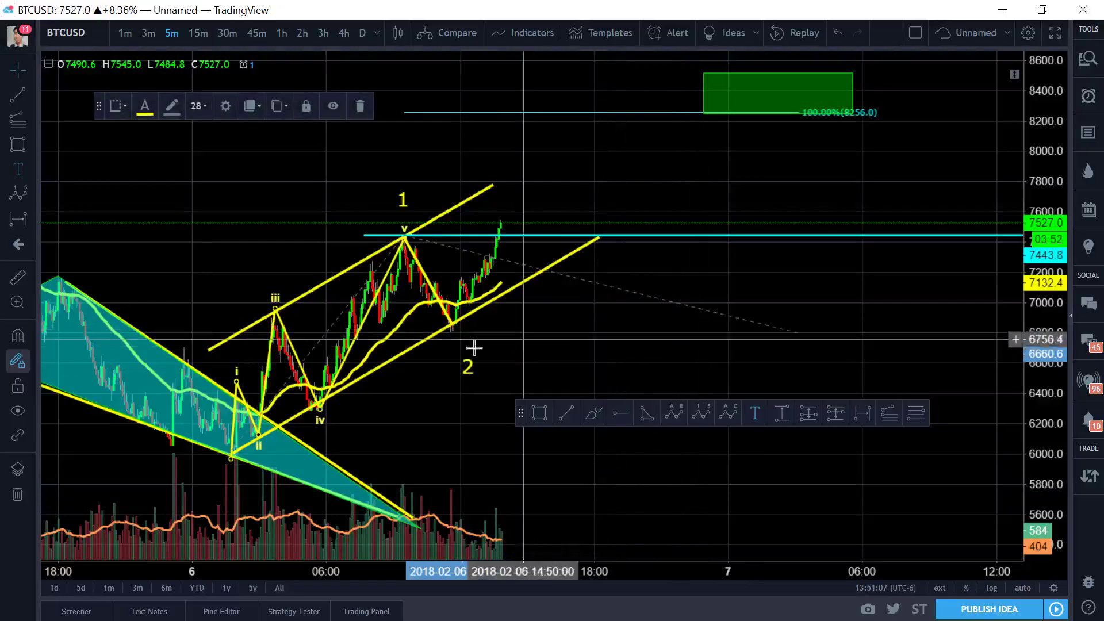
drag(474, 374, 470, 349)
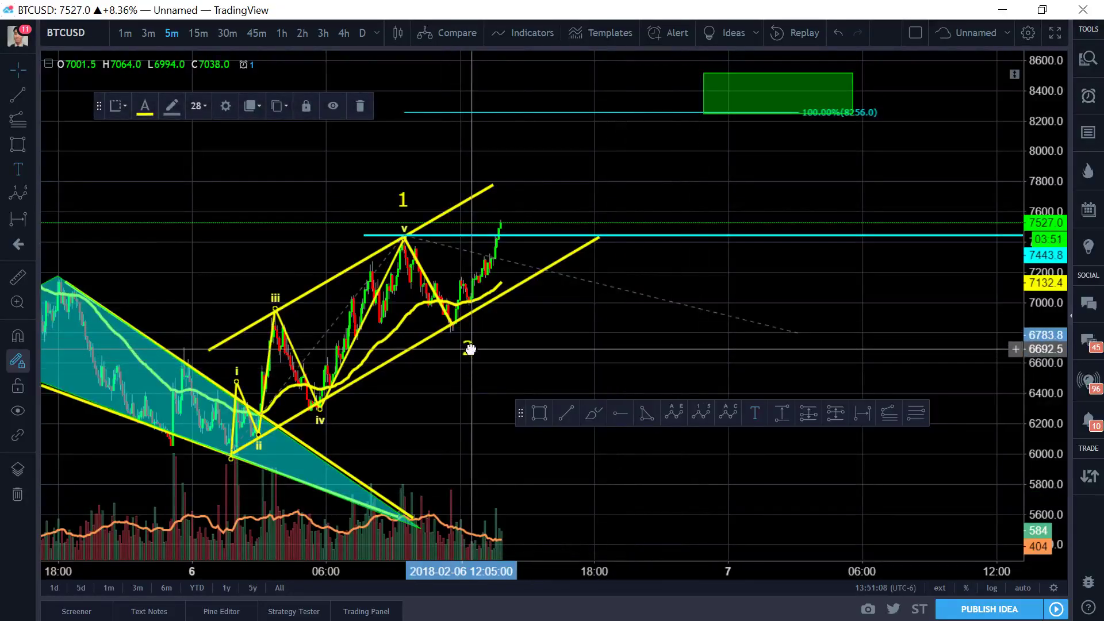
- Draw yellow trend lines from about 6008 to the wave 1 peak at 7459, and from the pullback low at 6843 to about 8280
click(574, 415)
click(229, 453)
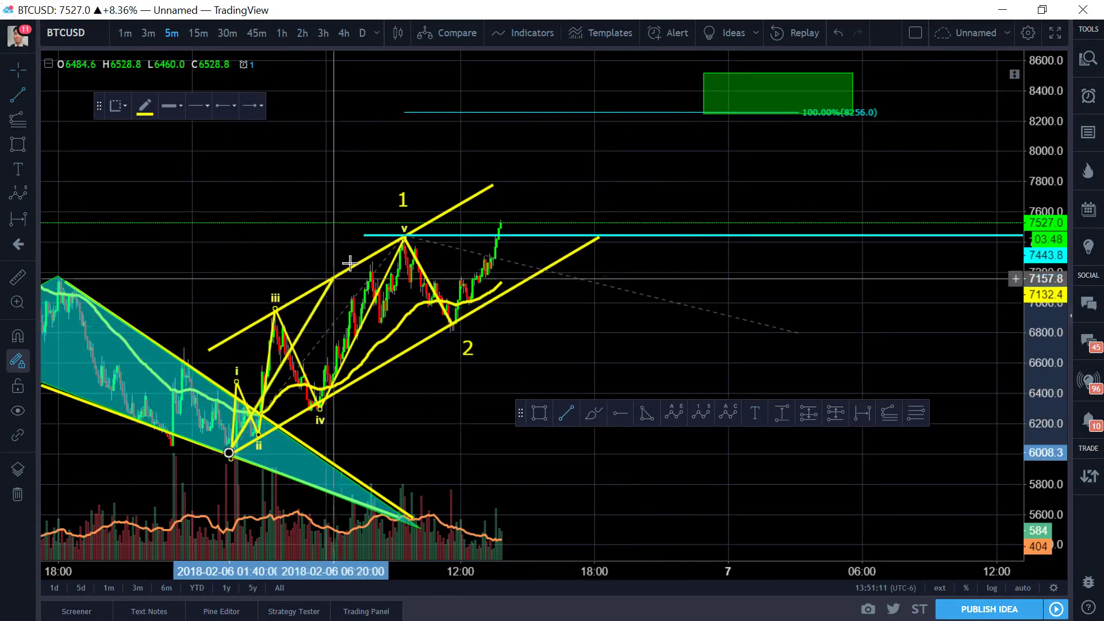
click(406, 233)
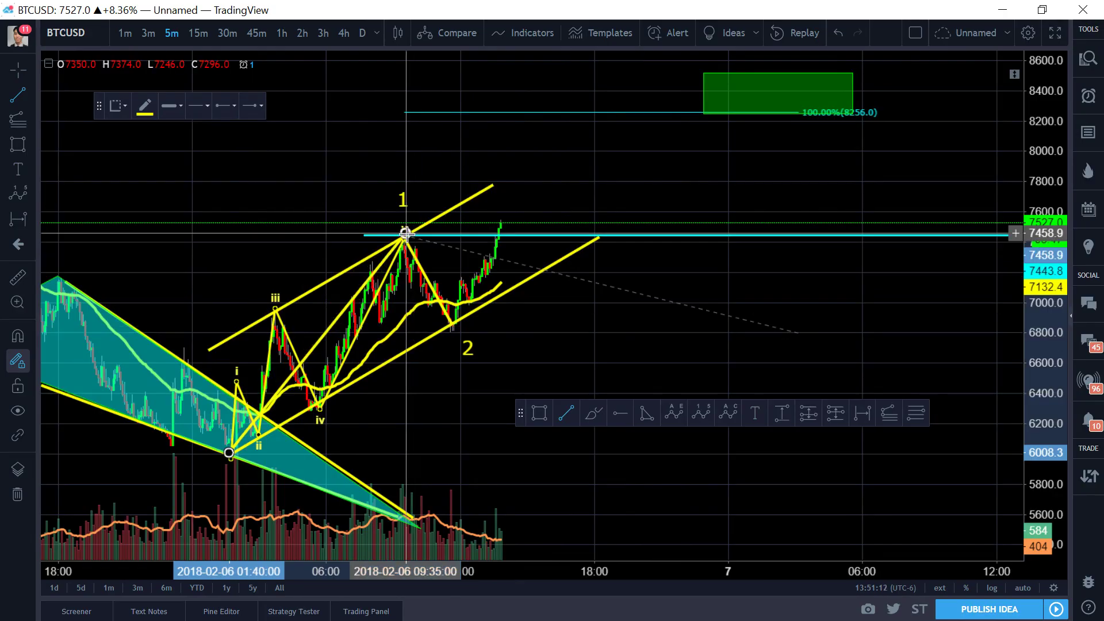
click(452, 326)
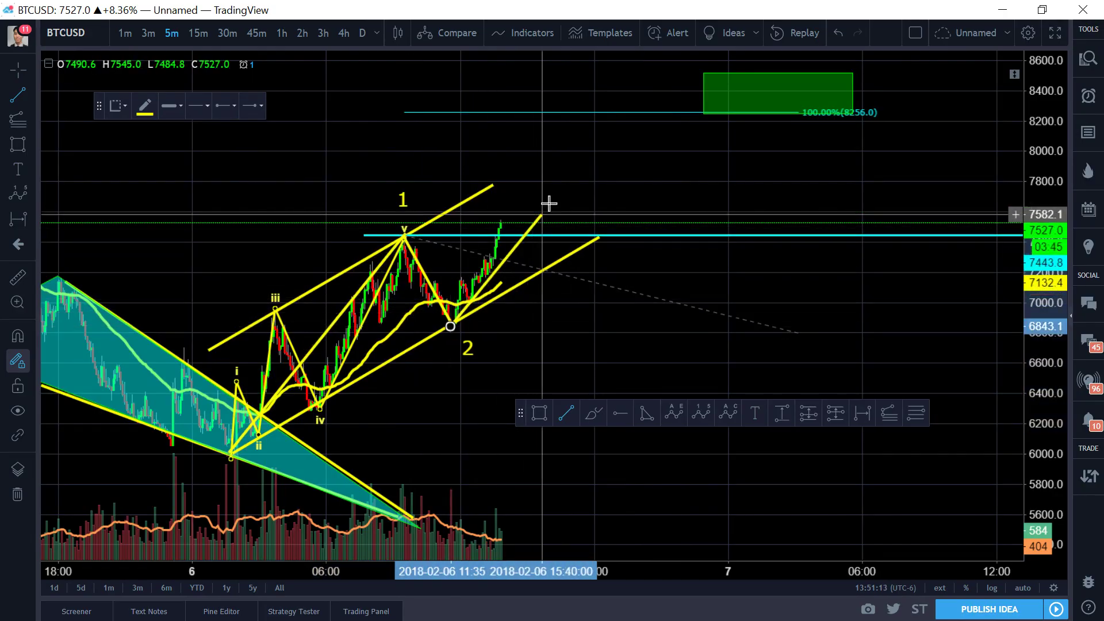
click(631, 109)
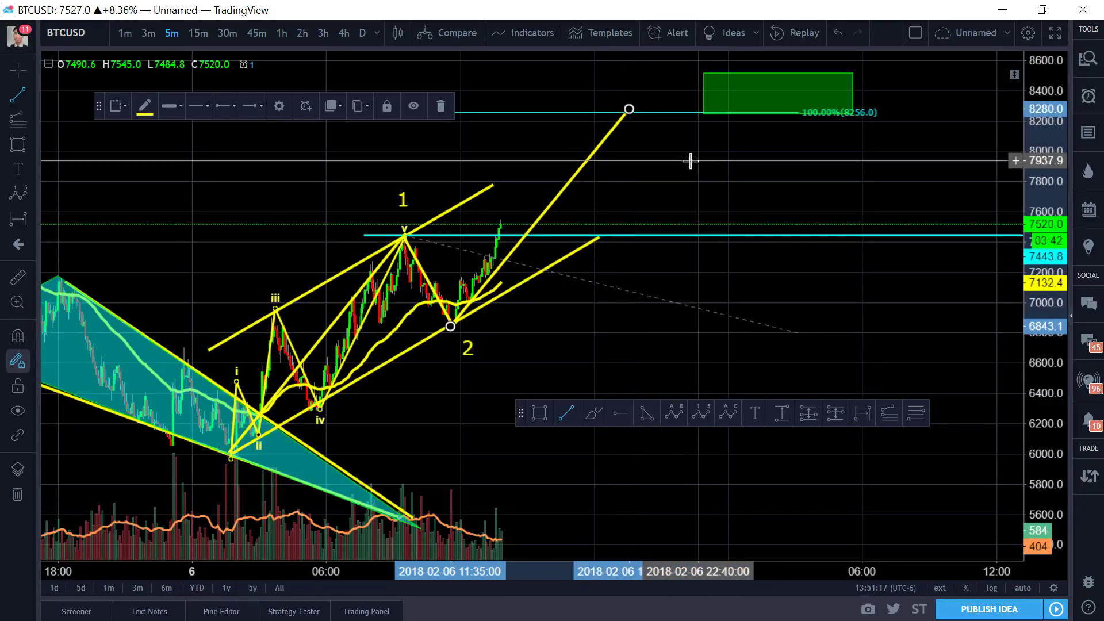
- Dismiss the RSI alert and shift the upper end of the projected line slightly further past the 100% extension level
drag(670, 199, 680, 252)
scroll(690, 251, down, 2)
drag(790, 259, 722, 275)
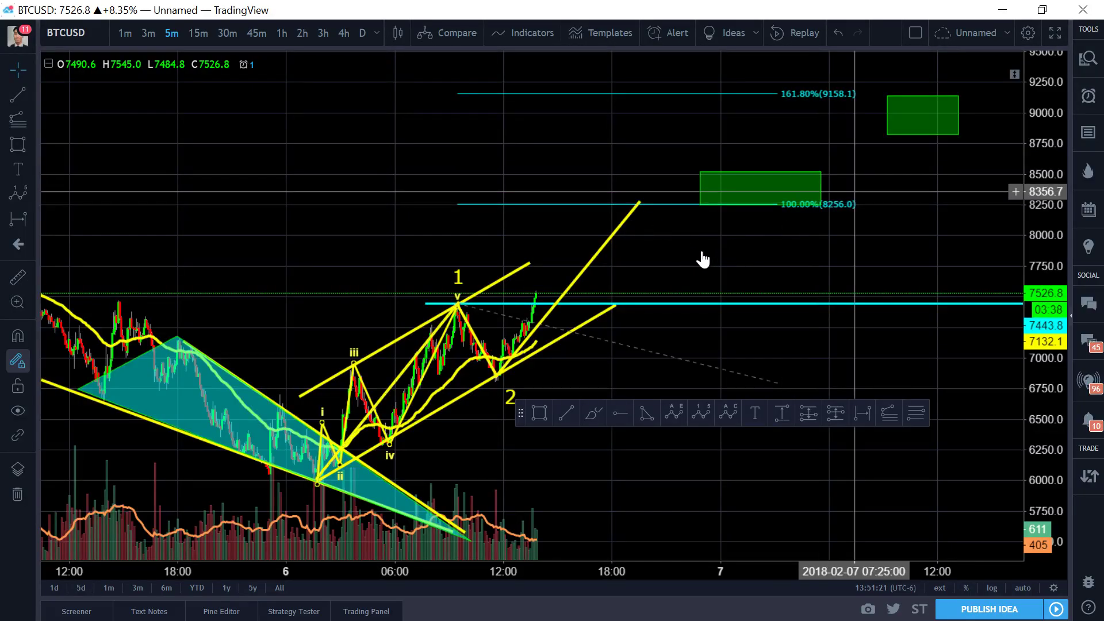
right_click(673, 258)
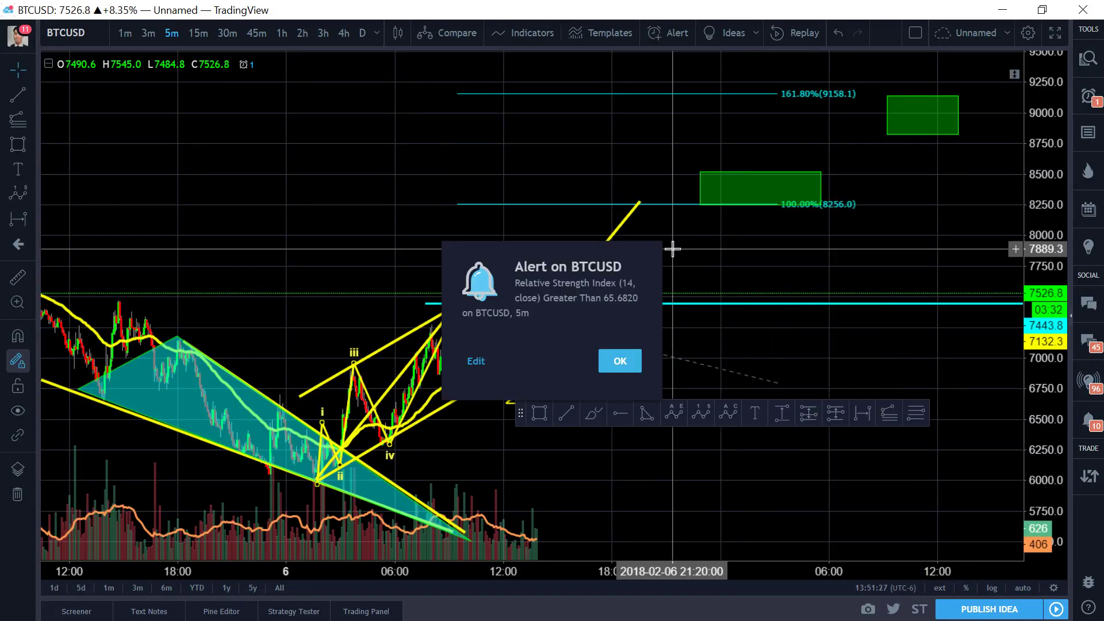
click(620, 359)
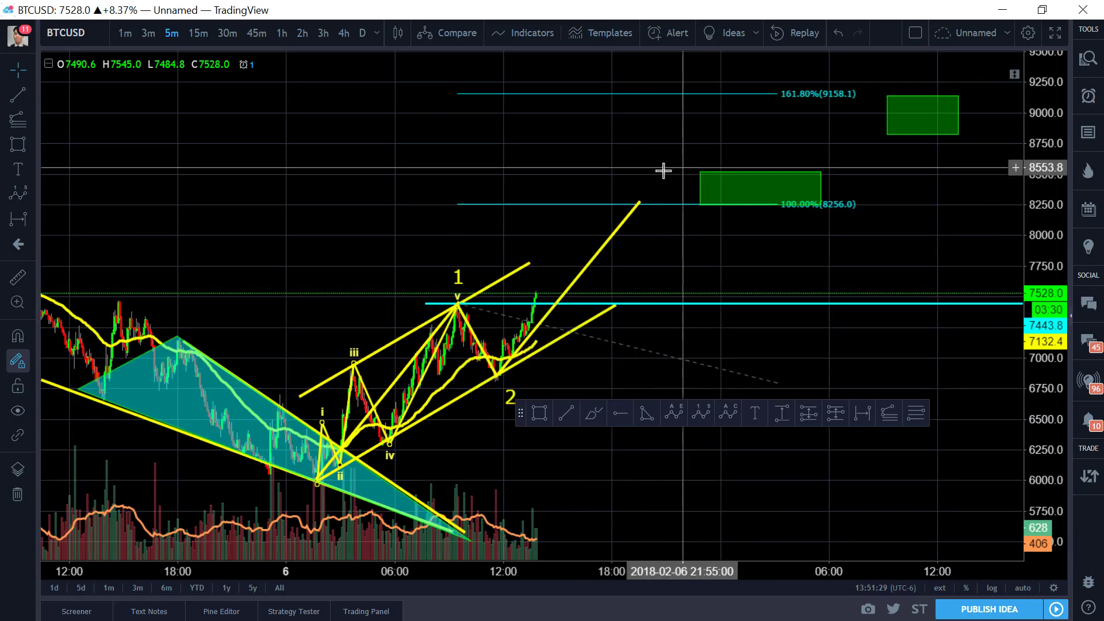
mouse_move(640, 202)
mouse_down()
mouse_move(671, 171)
mouse_move(647, 200)
mouse_up()
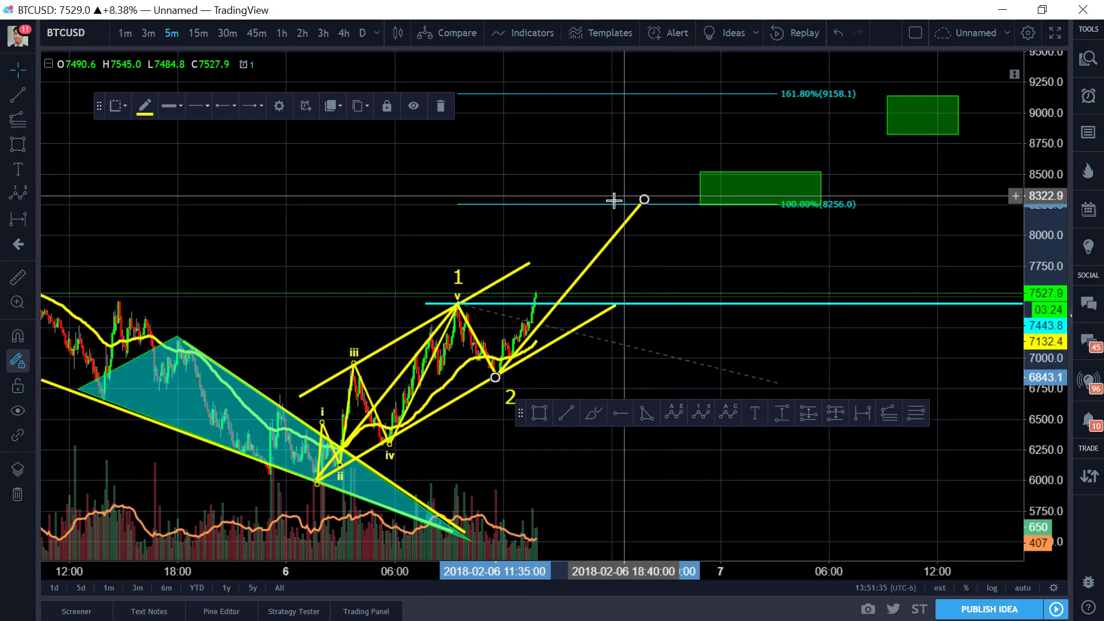
- Delete the wave 1 and projected wave 3 trend lines together with the text labels 1 and 2
key(Delete)
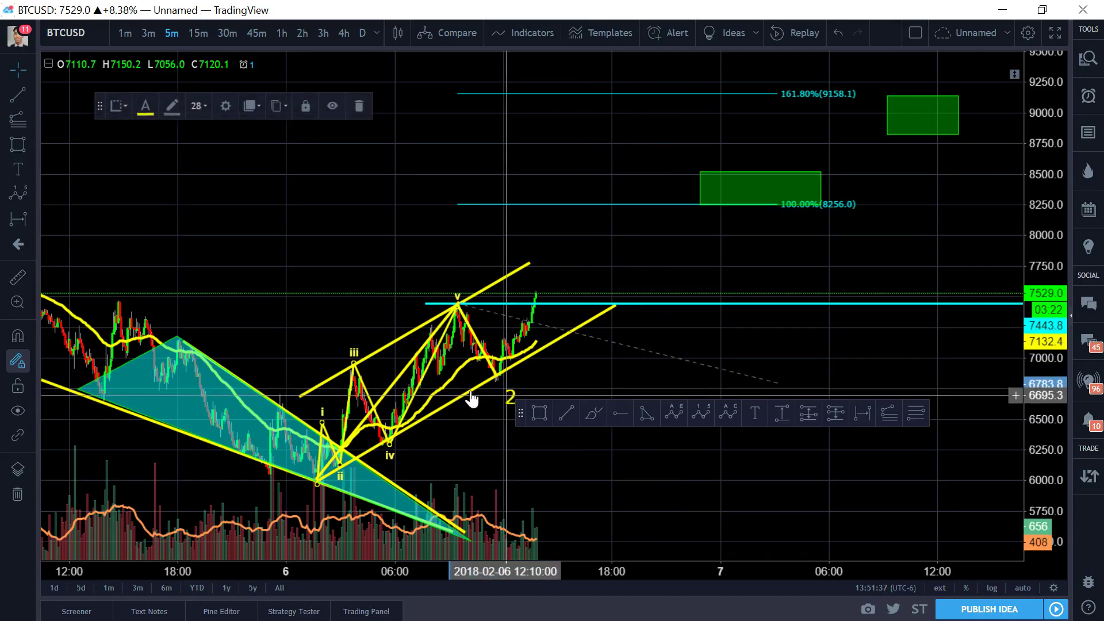
click(400, 376)
key(Delete)
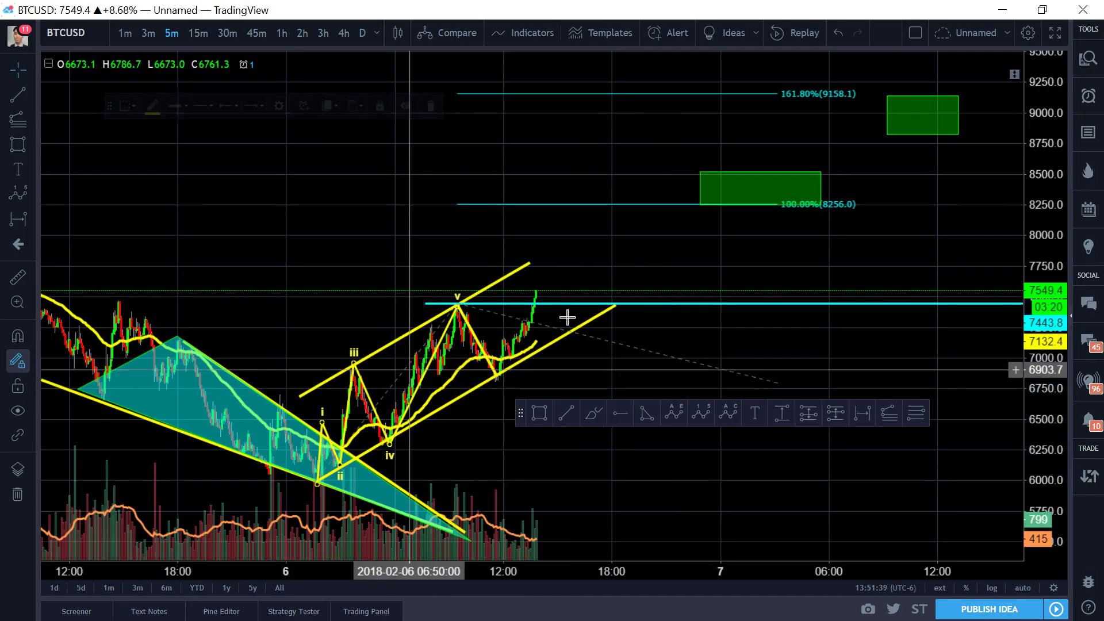
- Draw an Elliott impulse wave through about 5972, 7430, 6773, 8607, 7637 and 9145, ending in the upper green target rectangle
mouse_move(679, 256)
mouse_down()
mouse_move(646, 253)
mouse_move(698, 258)
mouse_up()
scroll(646, 254, down, 1)
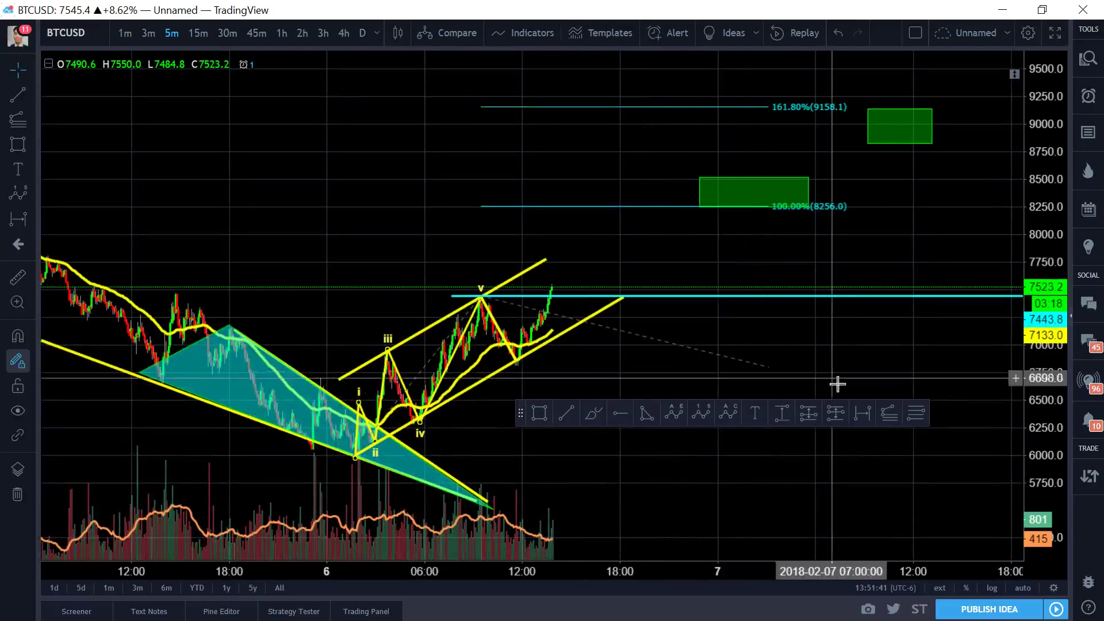
click(703, 423)
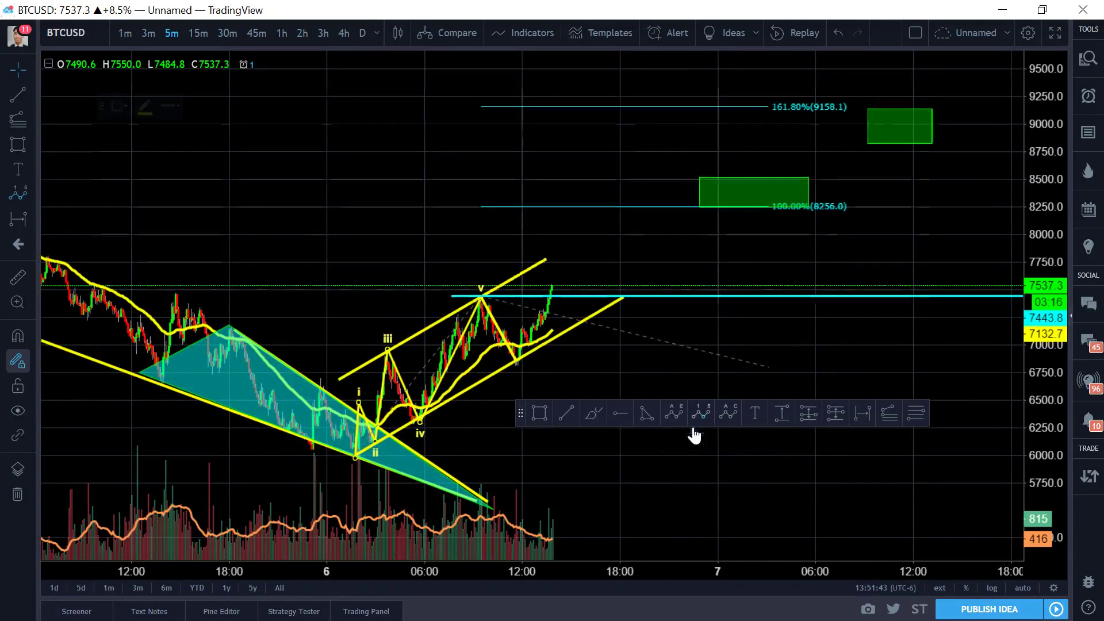
click(358, 459)
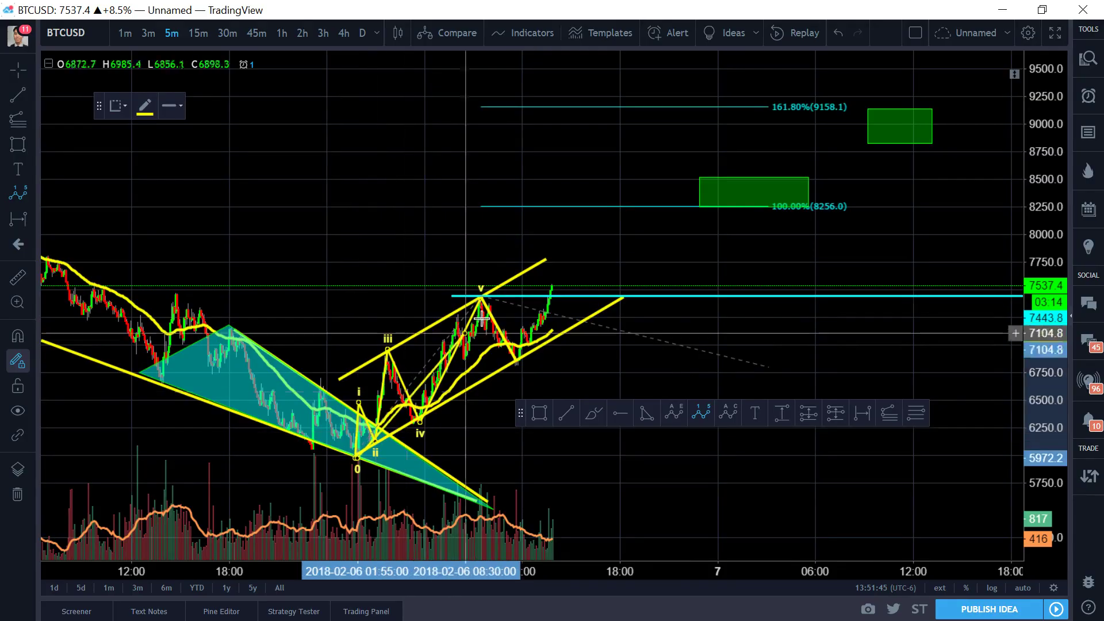
click(479, 297)
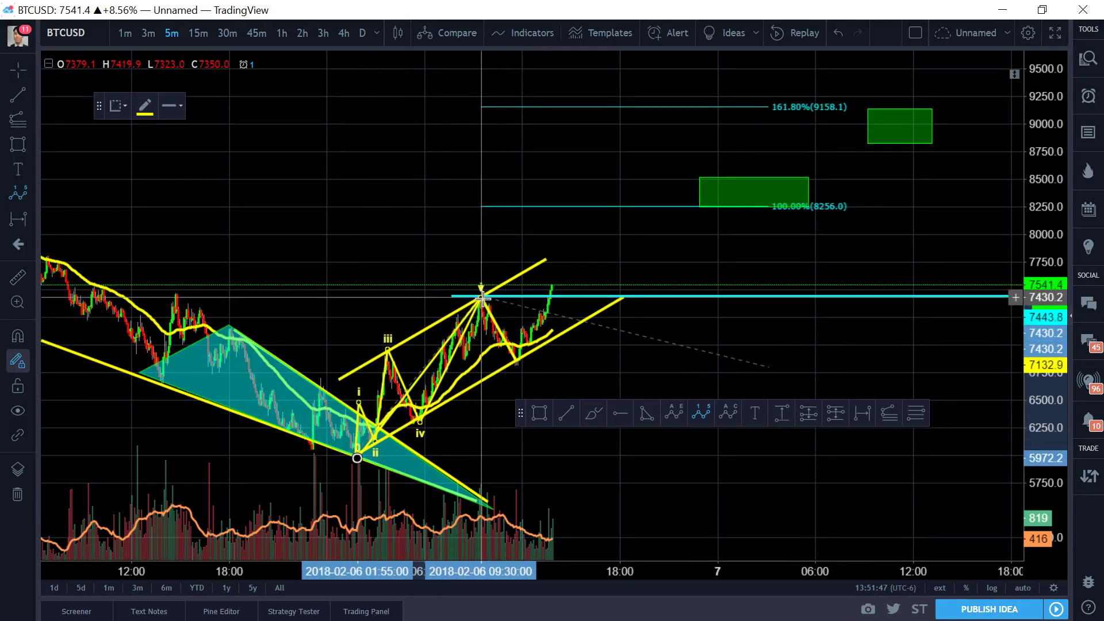
click(538, 368)
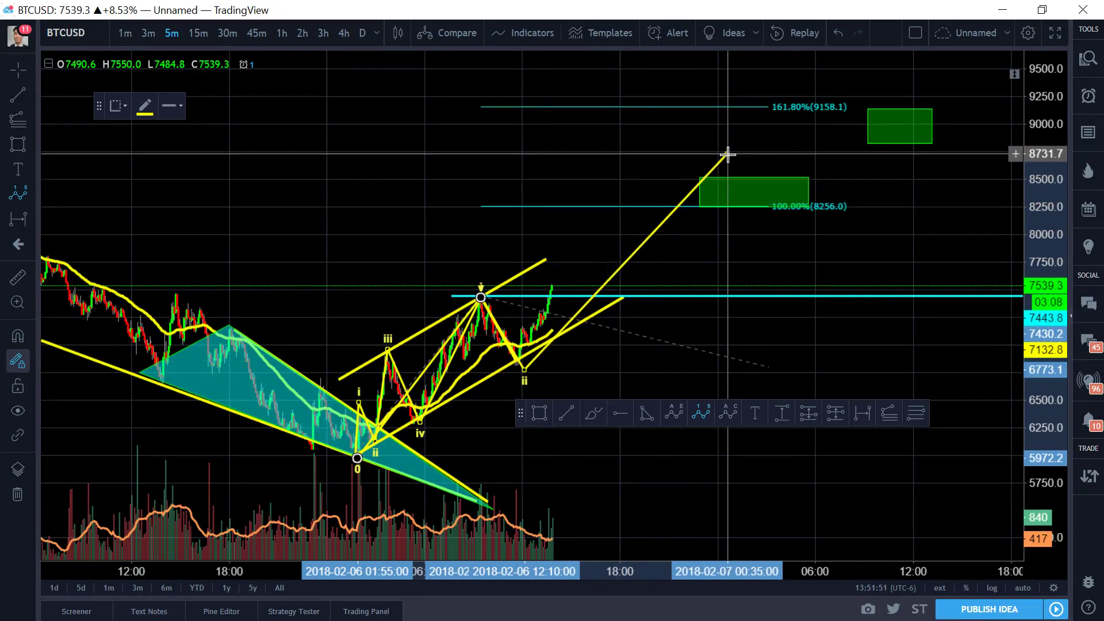
click(715, 167)
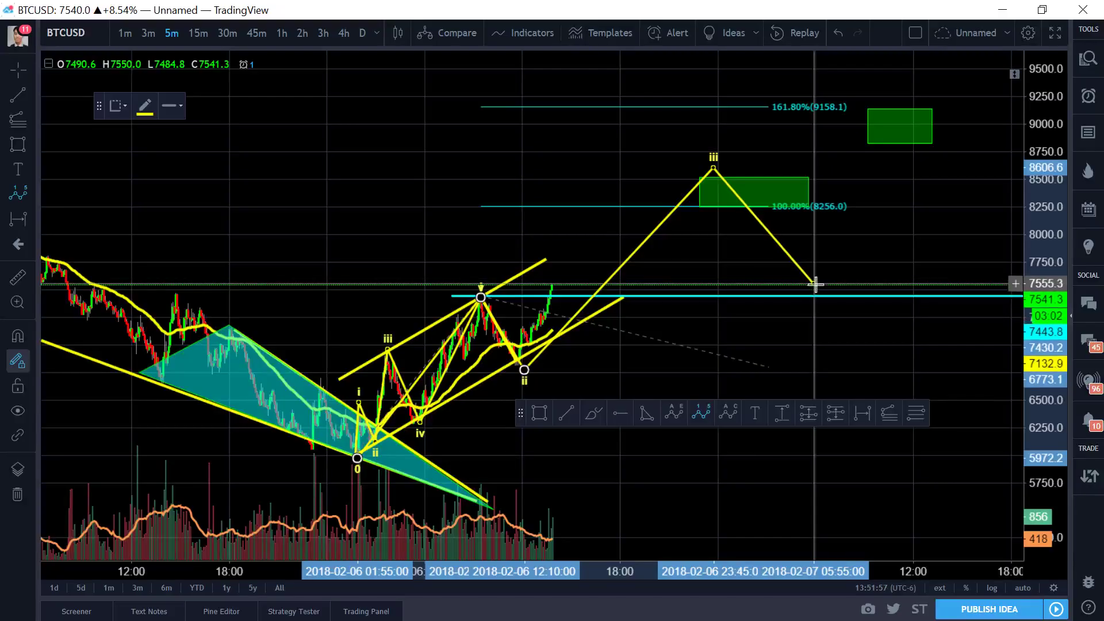
click(801, 274)
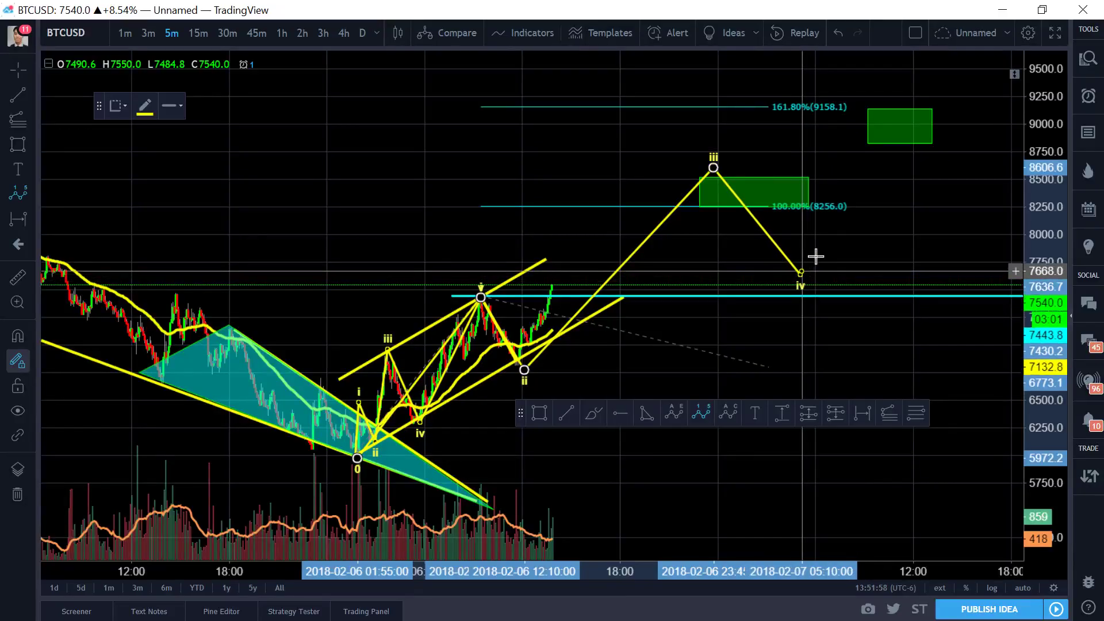
click(907, 108)
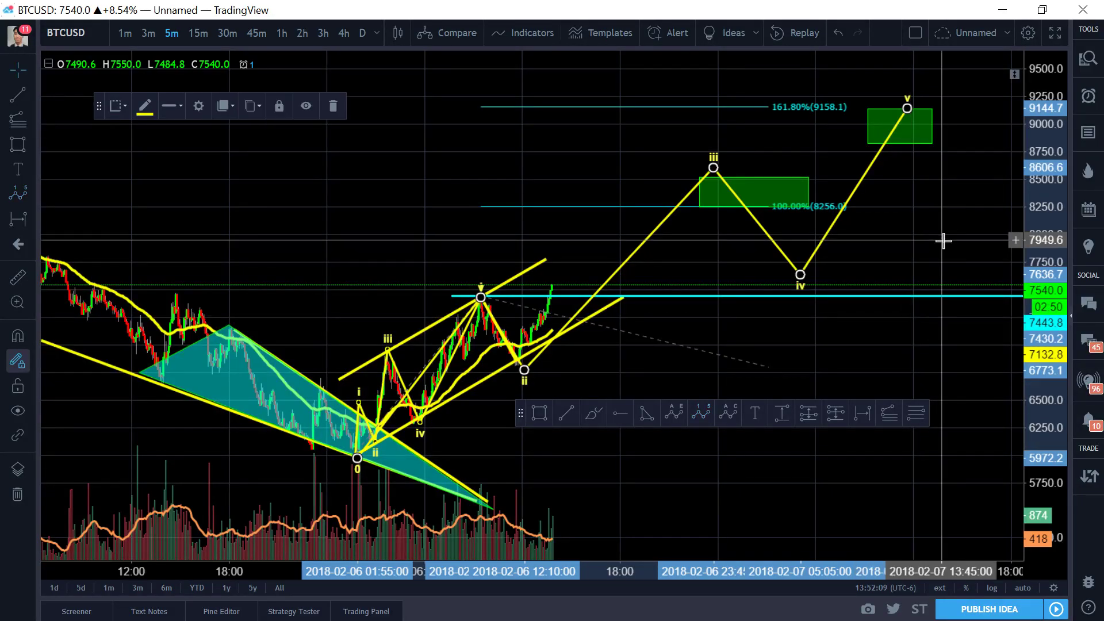
- Deselect the projected impulse wave and dismiss the RSI alert
click(722, 249)
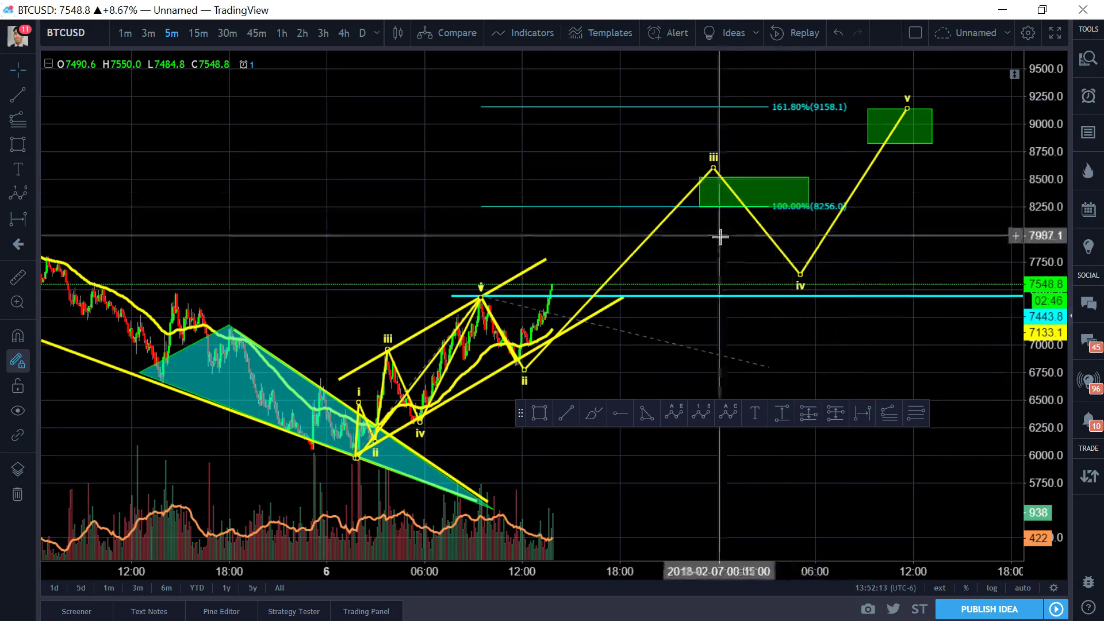
drag(711, 250, 710, 250)
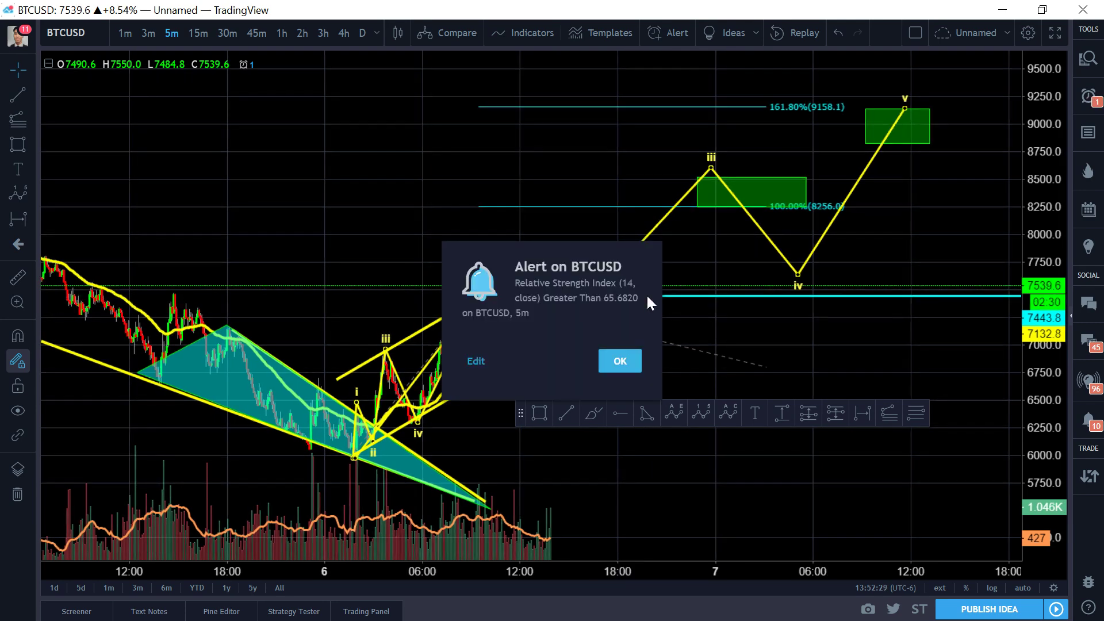
click(620, 360)
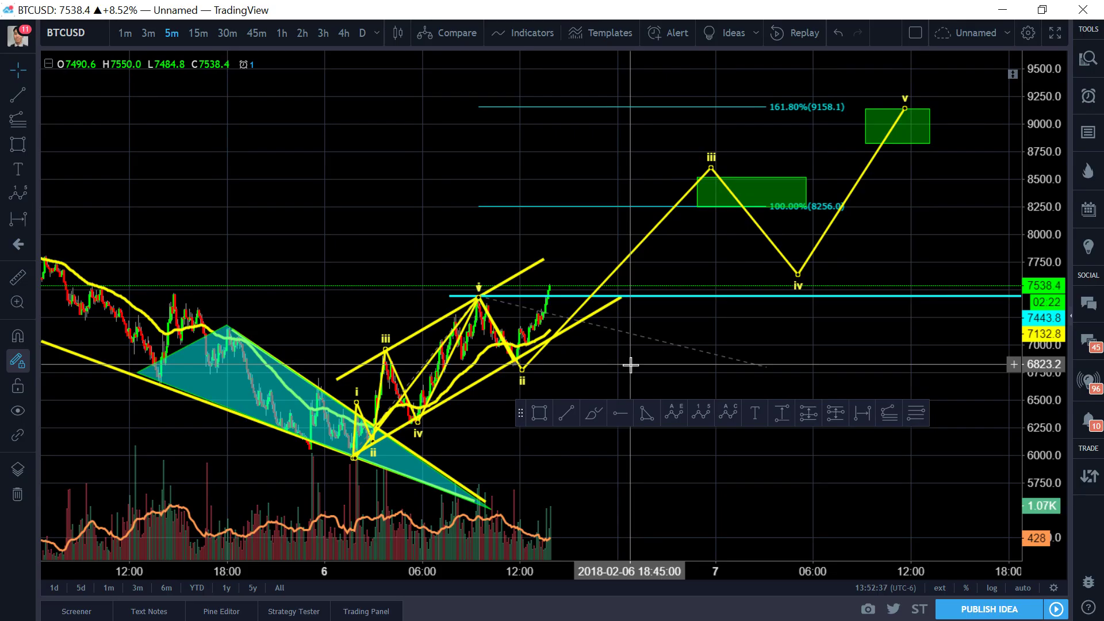
- Examine the projected path from wave ii through the target zones and the latest candles around the cyan 7443.8 line
right_click(712, 51)
drag(665, 96, 618, 124)
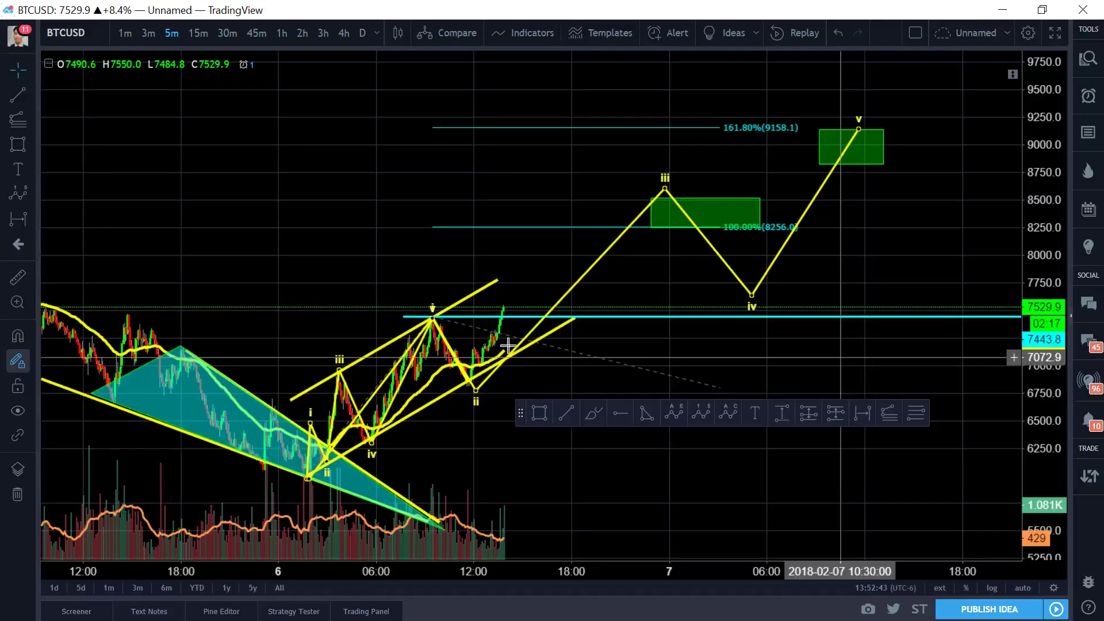
right_click(841, 358)
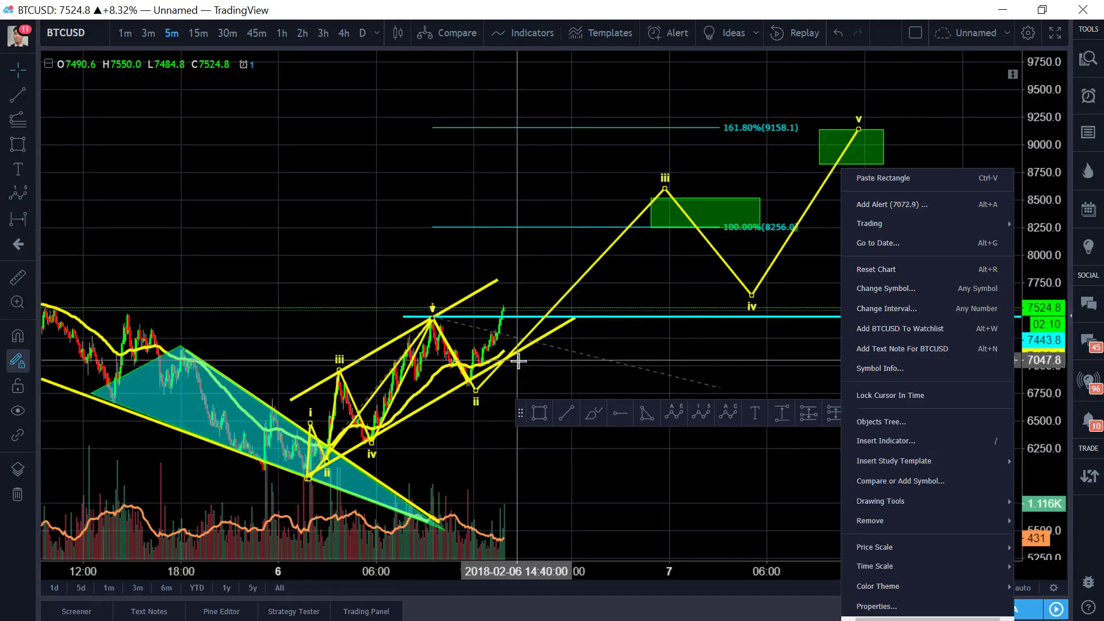
click(802, 350)
drag(800, 348, 955, 309)
scroll(875, 316, up, 7)
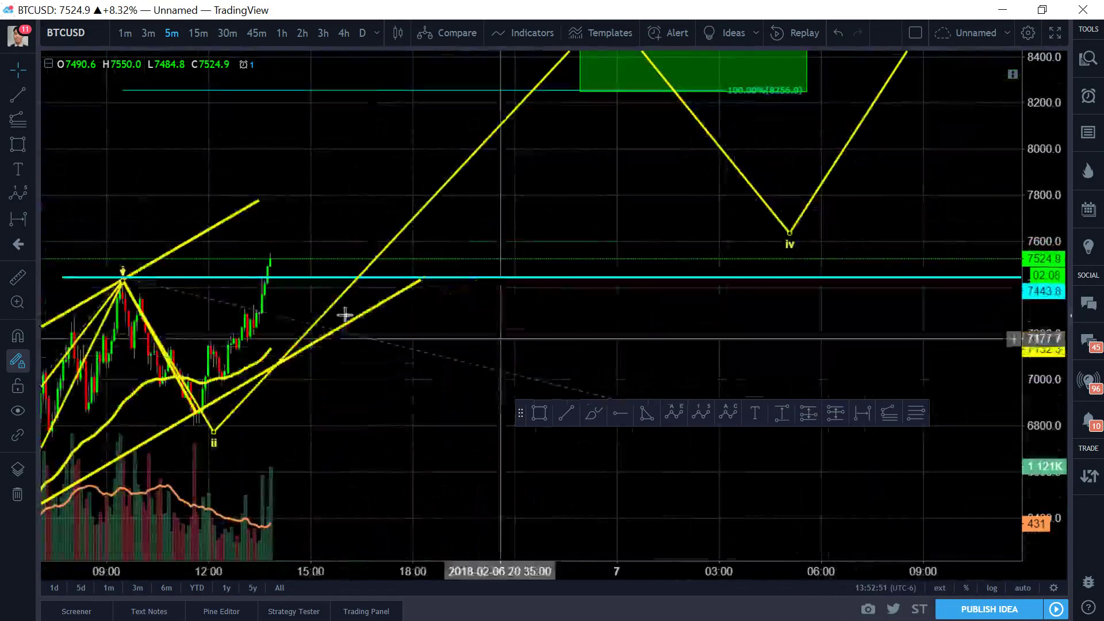
drag(350, 193, 424, 172)
scroll(696, 217, down, 3)
scroll(560, 323, up, 5)
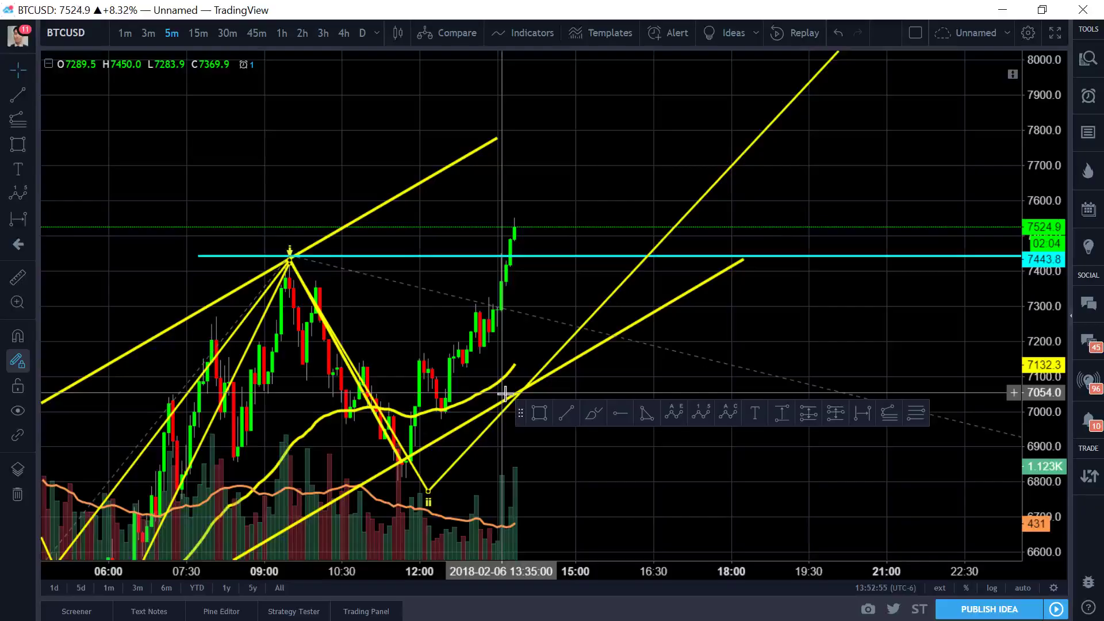
scroll(505, 393, down, 3)
scroll(878, 215, down, 1)
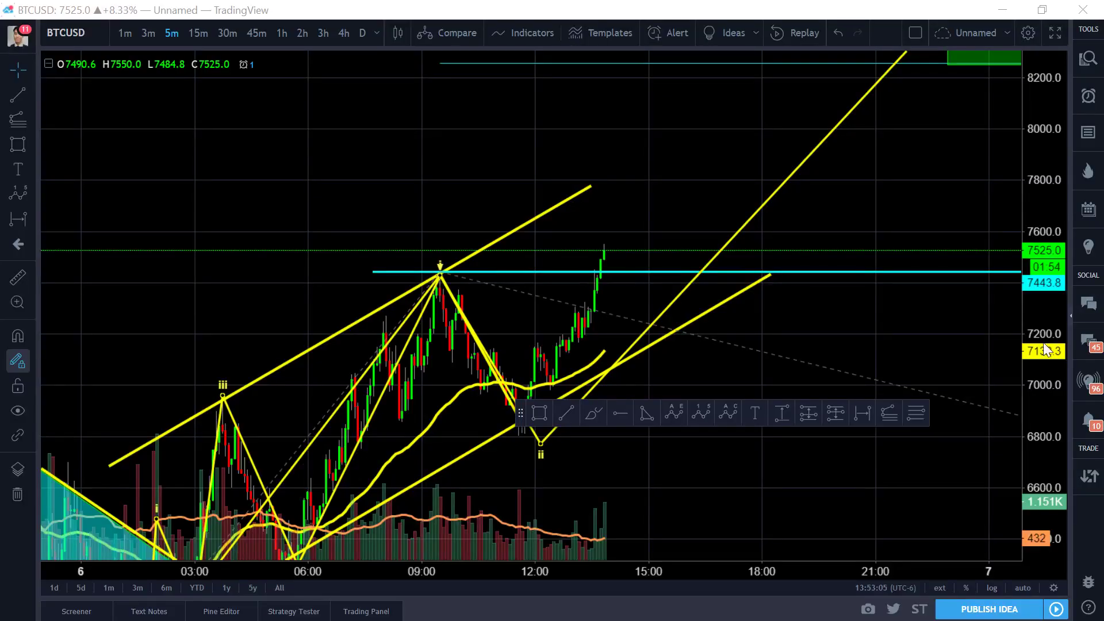
right_click(797, 321)
click(691, 160)
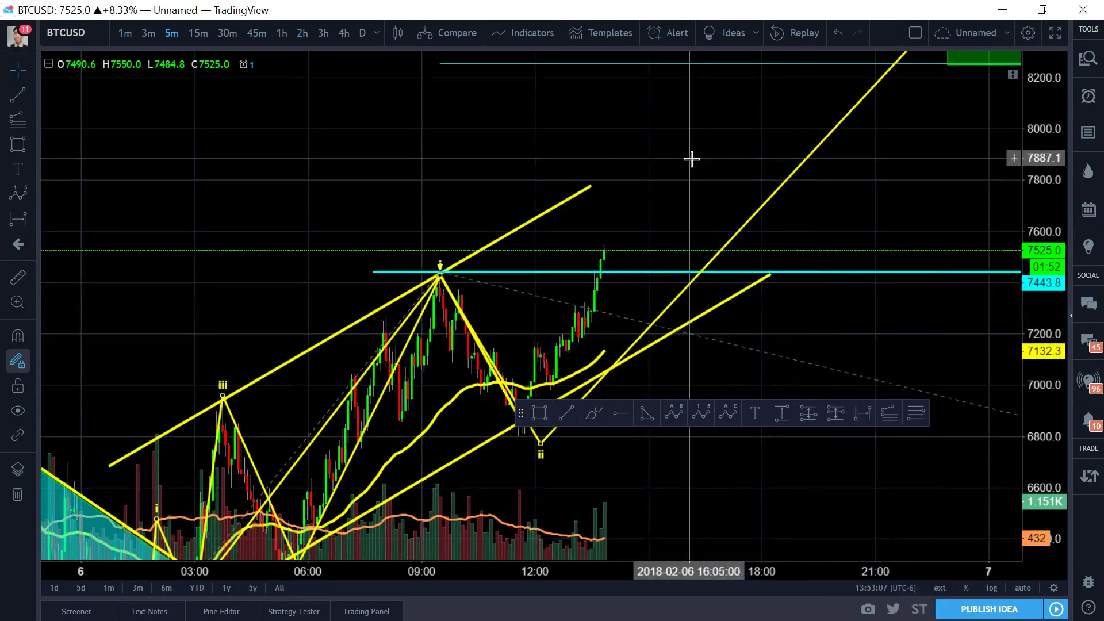
drag(691, 159, 693, 144)
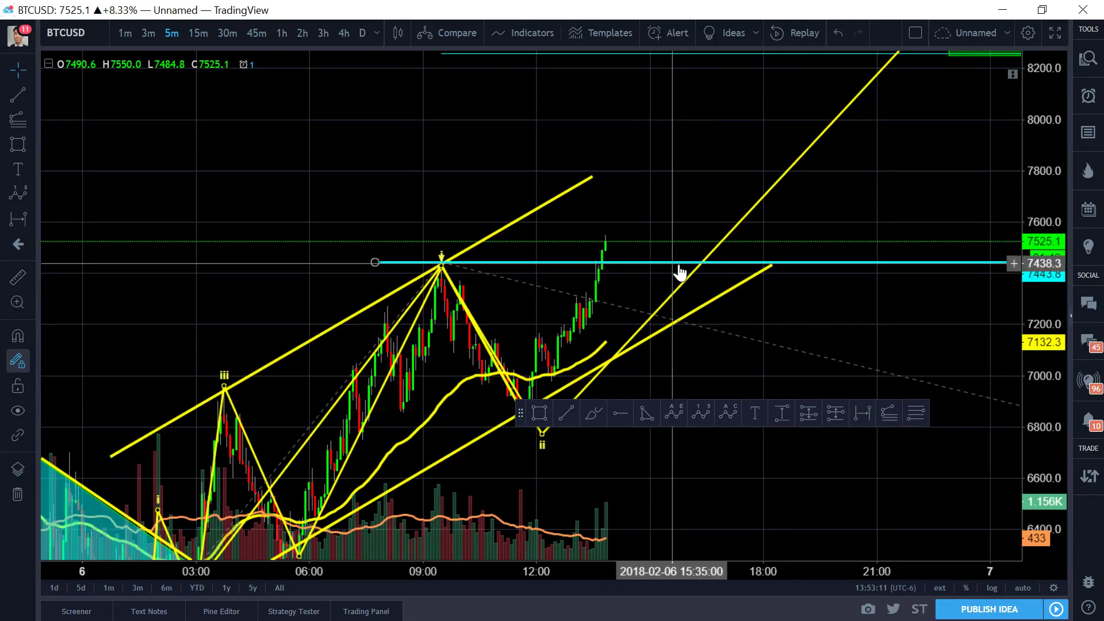
drag(708, 180, 569, 180)
drag(499, 223, 532, 212)
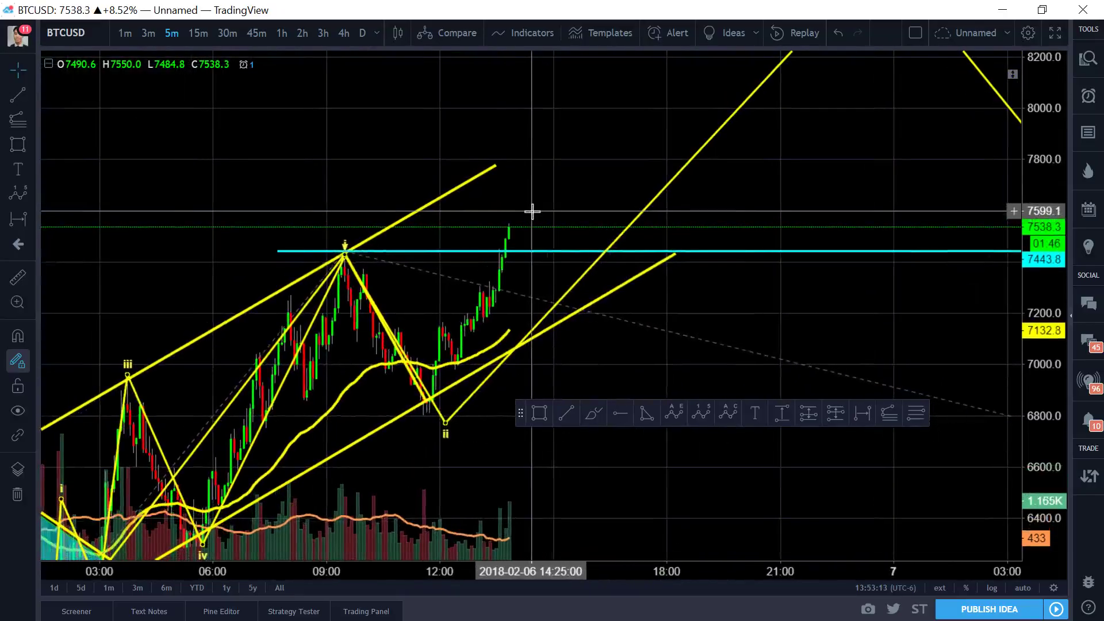
scroll(530, 214, up, 1)
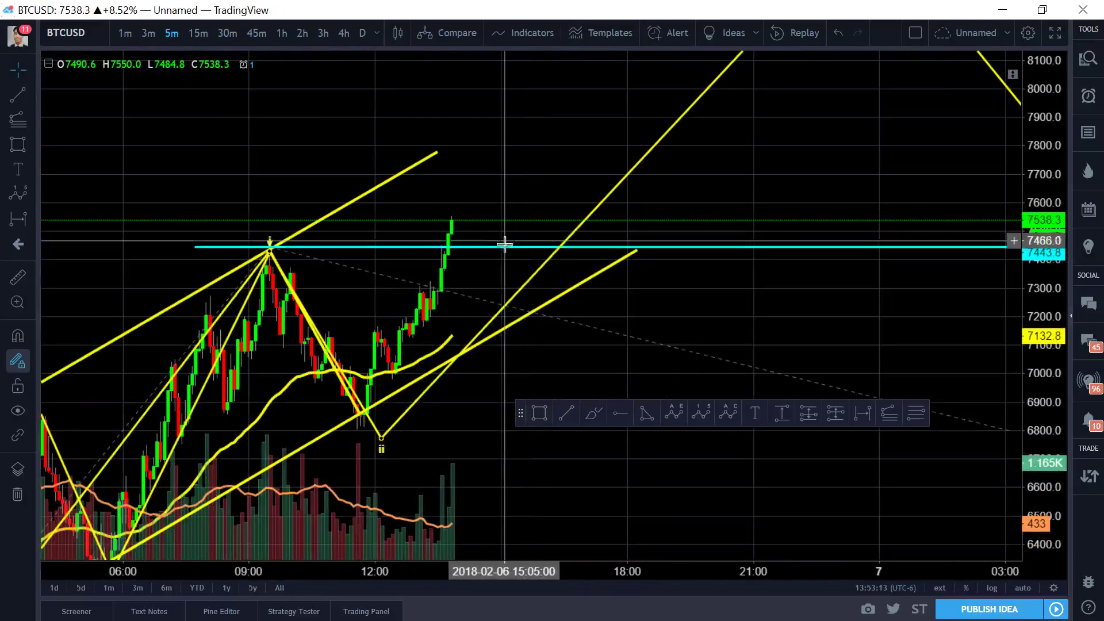
click(596, 422)
mouse_move(394, 371)
mouse_down()
mouse_move(431, 328)
mouse_move(532, 131)
mouse_up()
key(Delete)
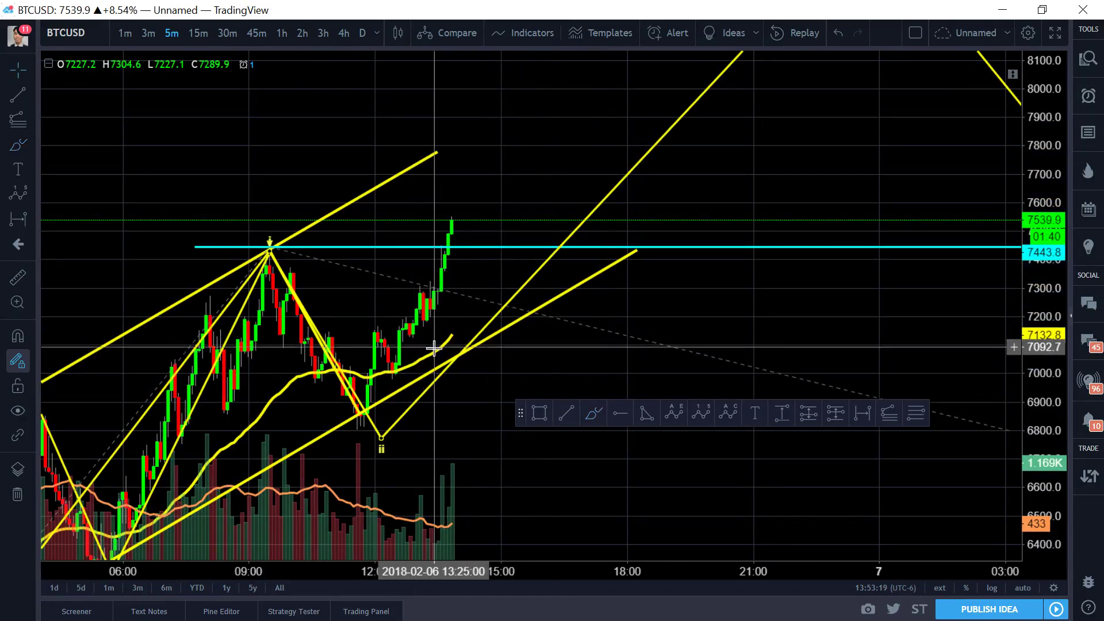
- Sketch a freehand rising curve from just below the latest candles up to about 7844 with the brush
click(593, 422)
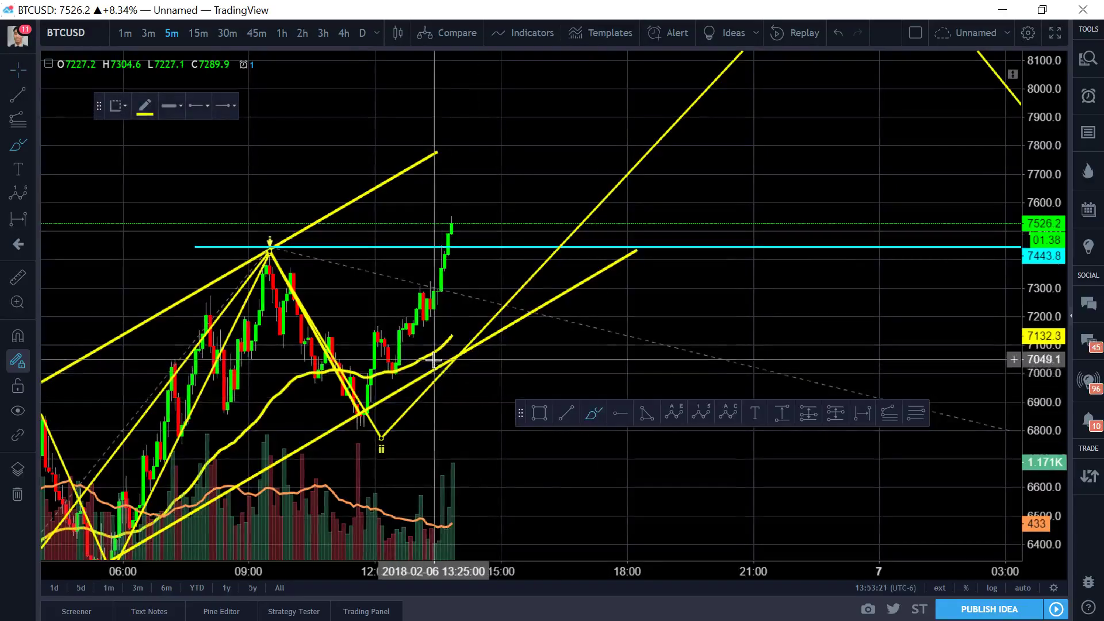
mouse_move(418, 365)
mouse_down()
mouse_move(569, 207)
mouse_move(612, 135)
mouse_up()
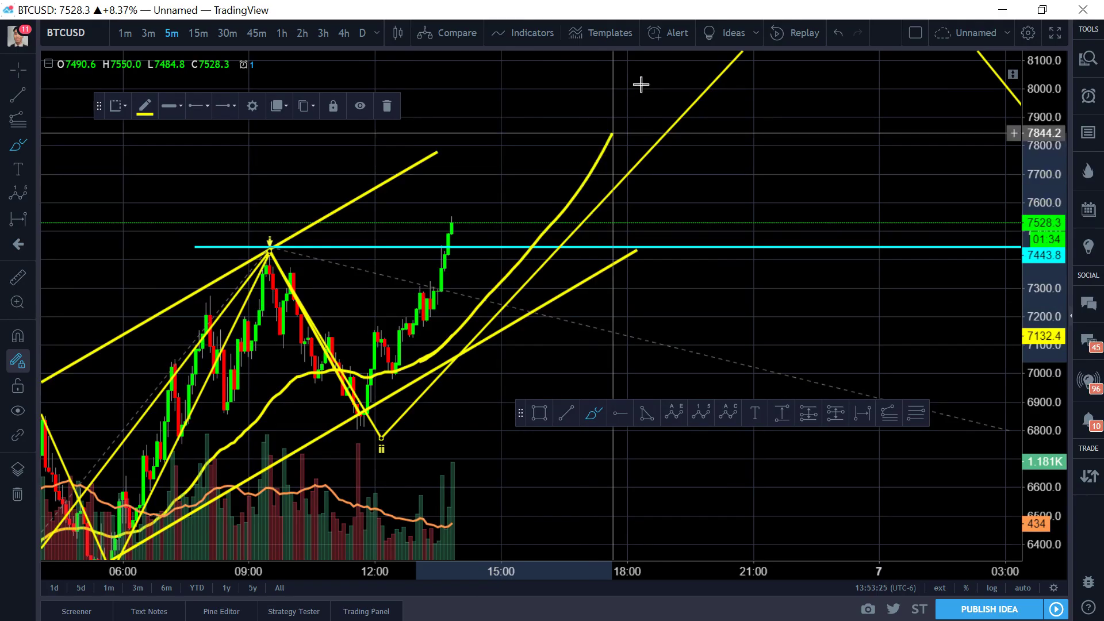
drag(640, 85, 645, 78)
key(Escape)
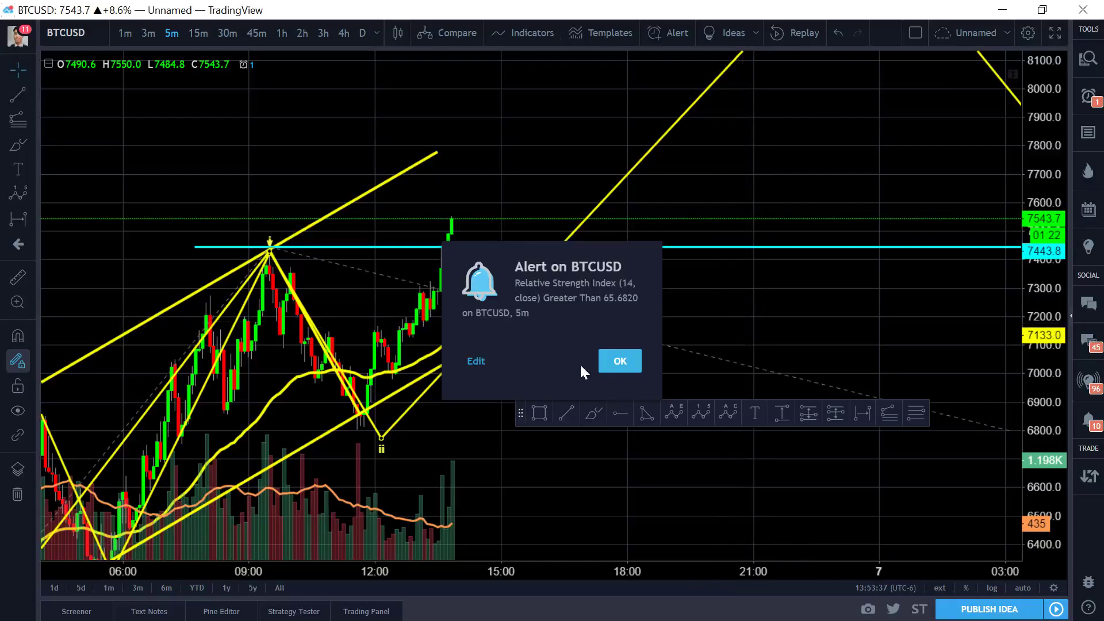
- Dismiss the RSI alert and show the chart on the 15-minute interval with automatic price scaling
click(621, 361)
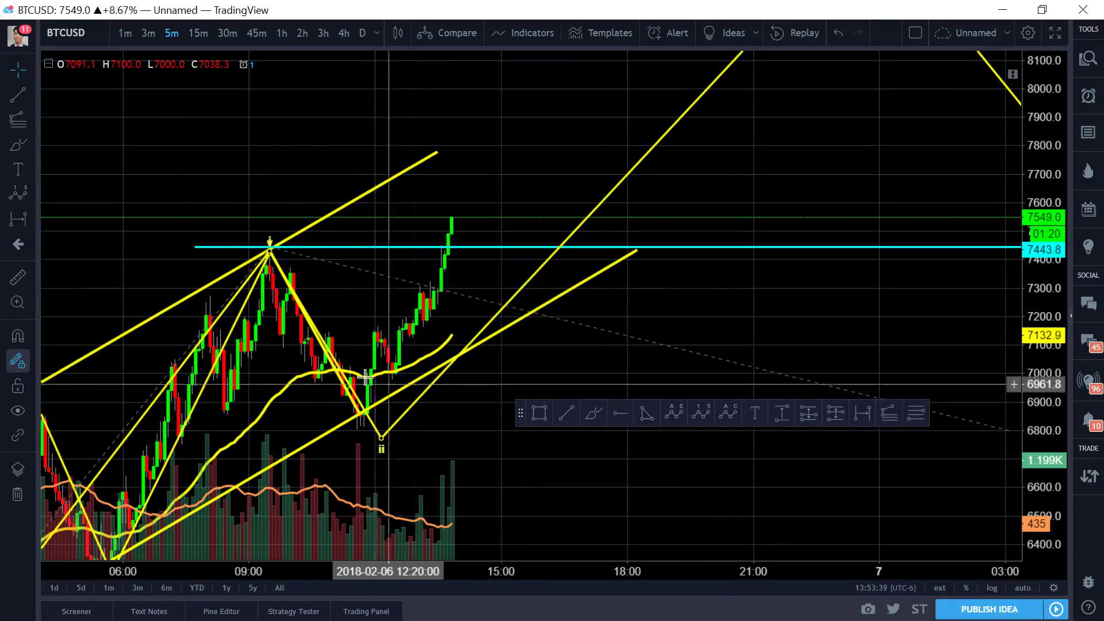
click(194, 31)
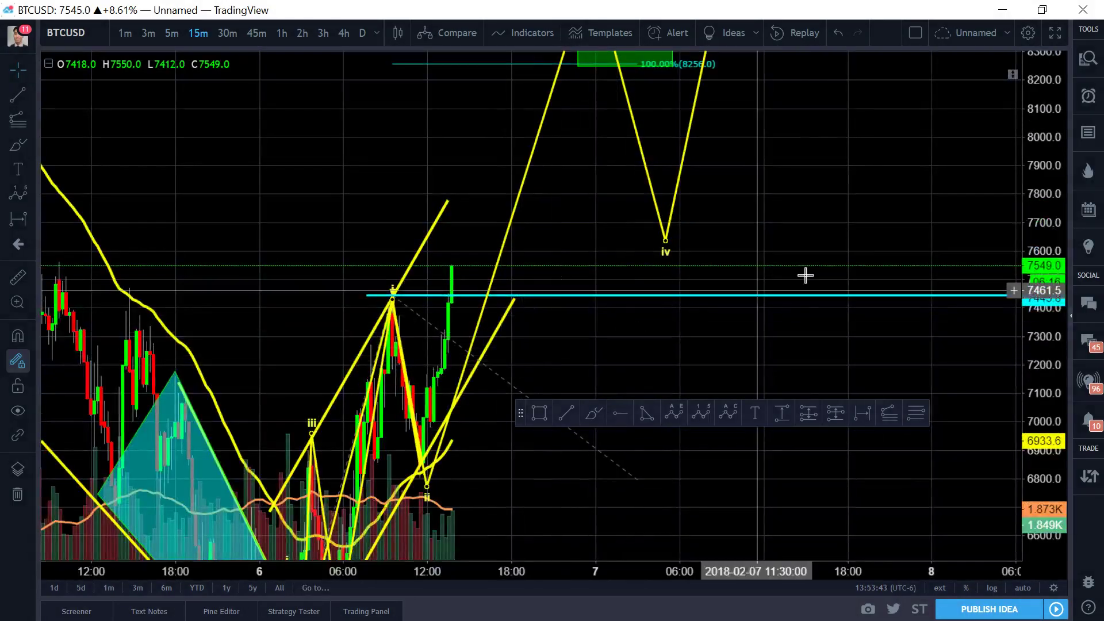
right_click(1060, 324)
click(1030, 351)
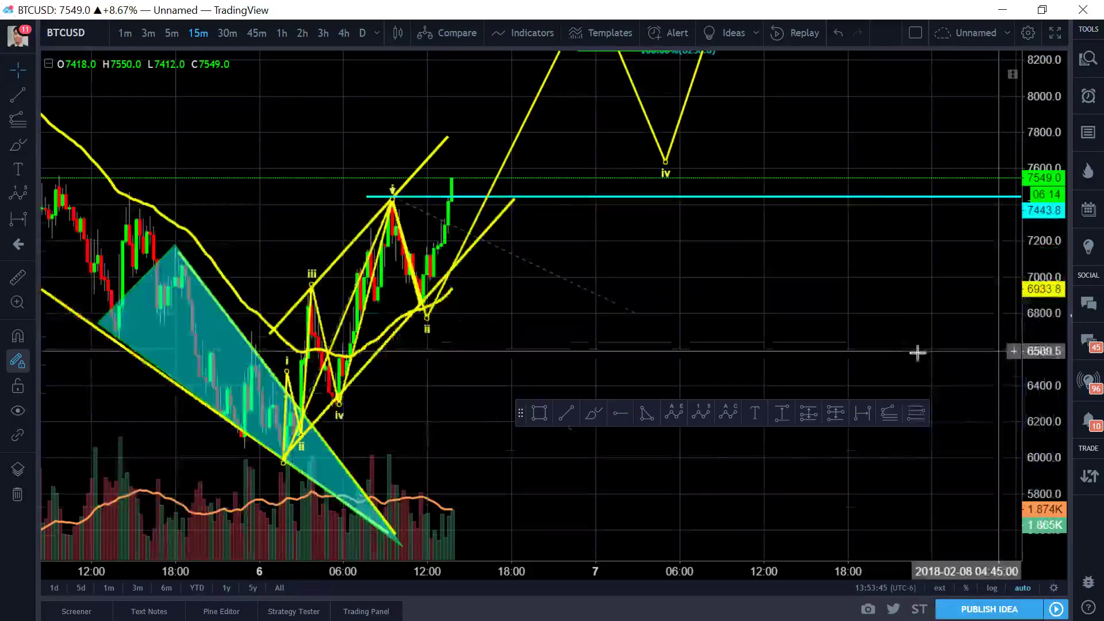
drag(510, 308, 609, 310)
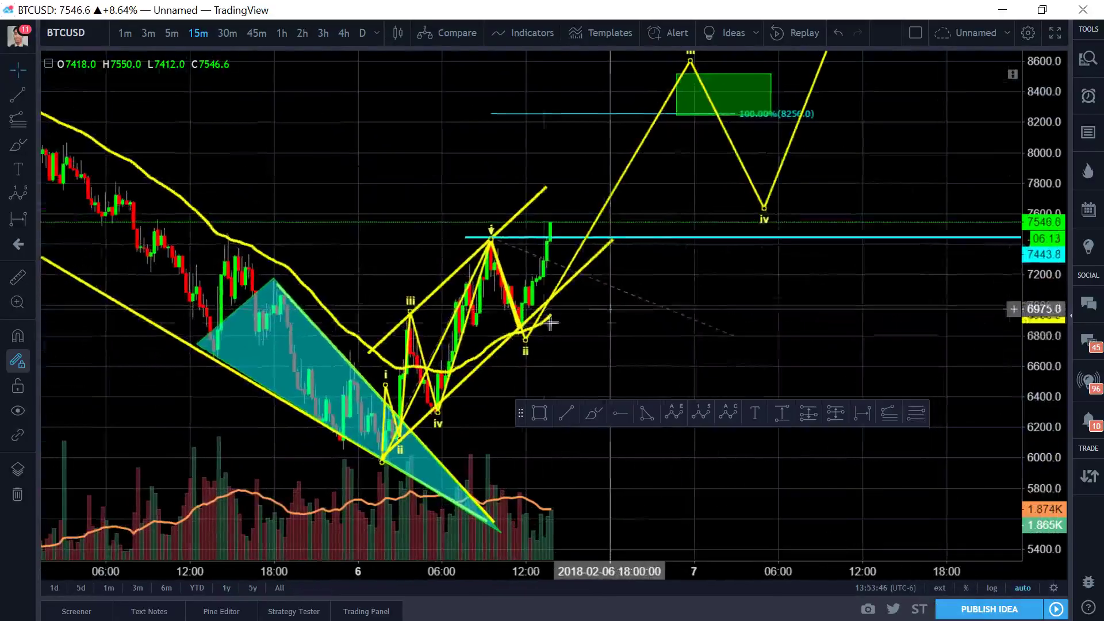
- View the wave projection on the 30-minute, 45-minute and 1-hour intervals
click(233, 35)
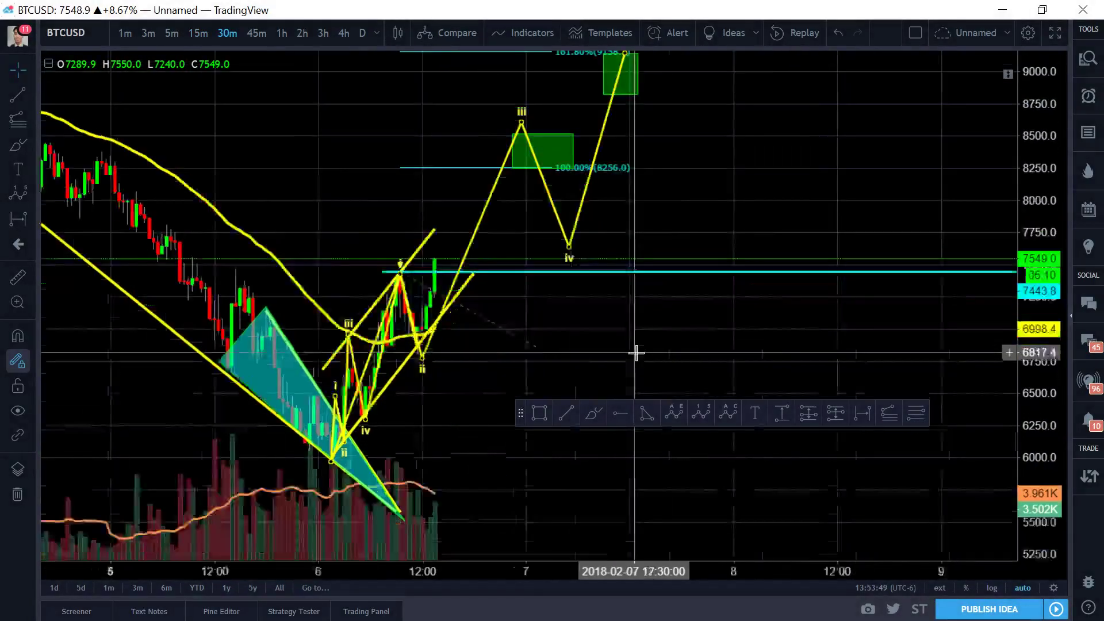
right_click(524, 347)
drag(449, 362, 544, 345)
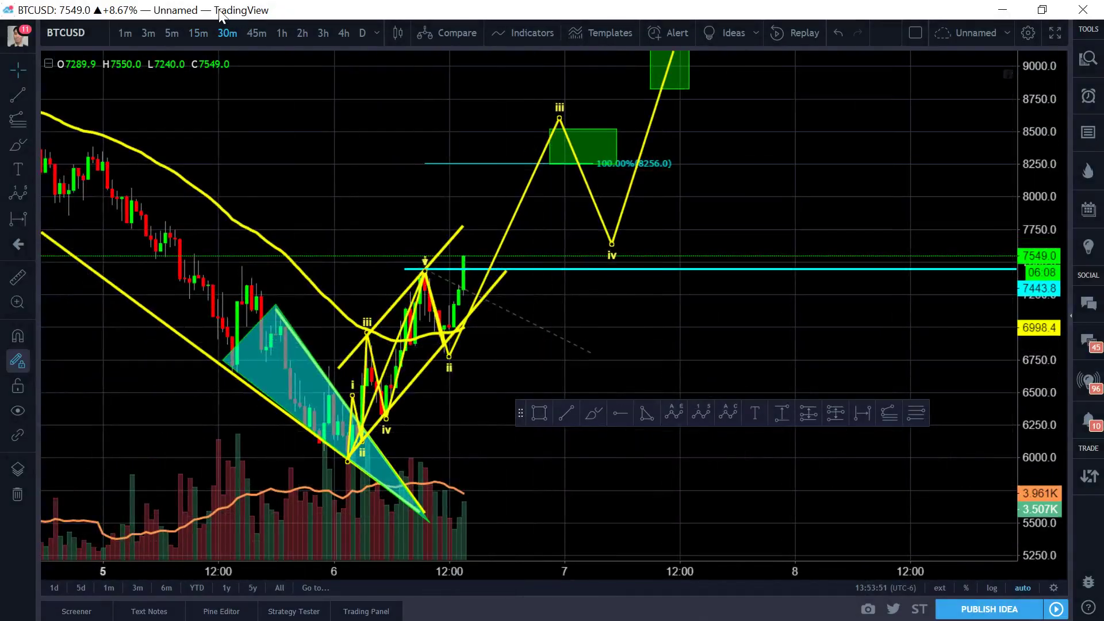
click(254, 33)
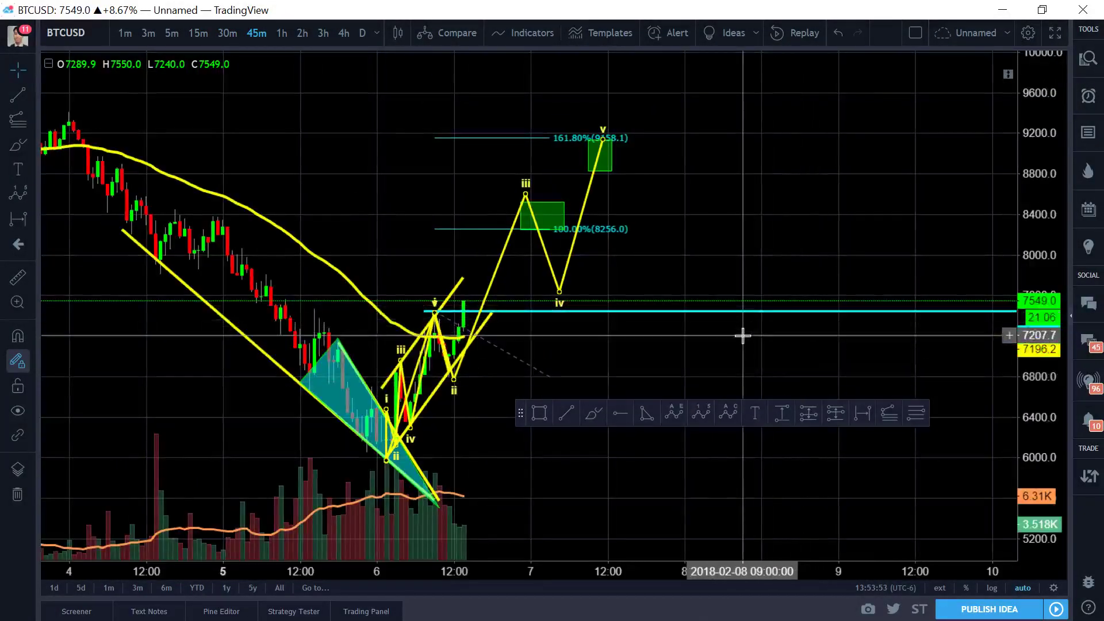
click(281, 33)
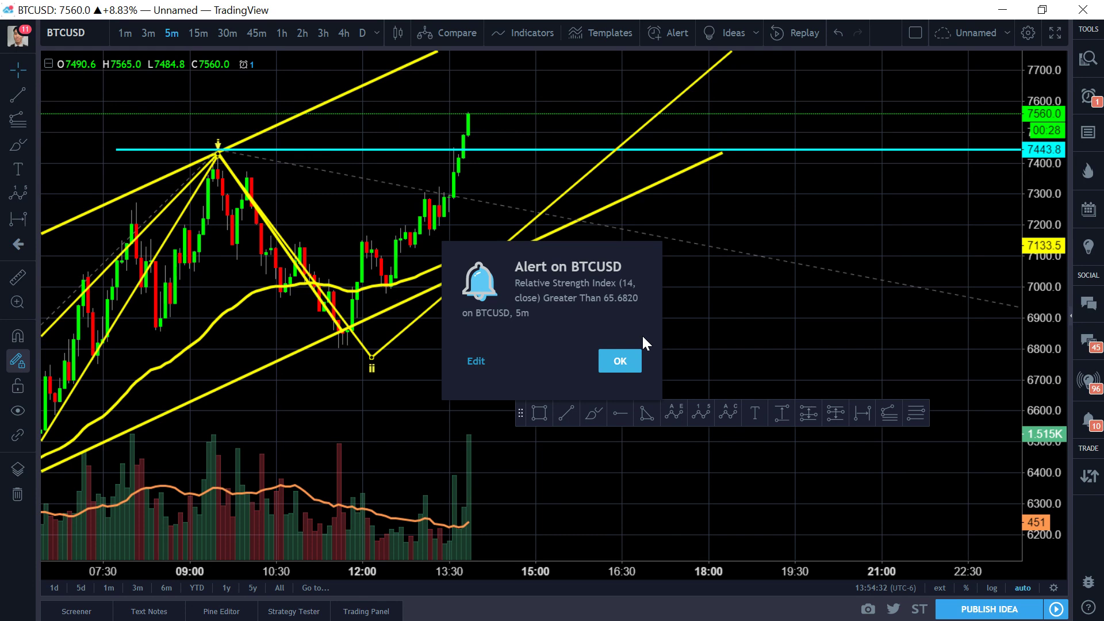
- Dismiss the RSI alert and move the wave ii point of the larger impulse wave onto the pullback low at about 6820
key(Return)
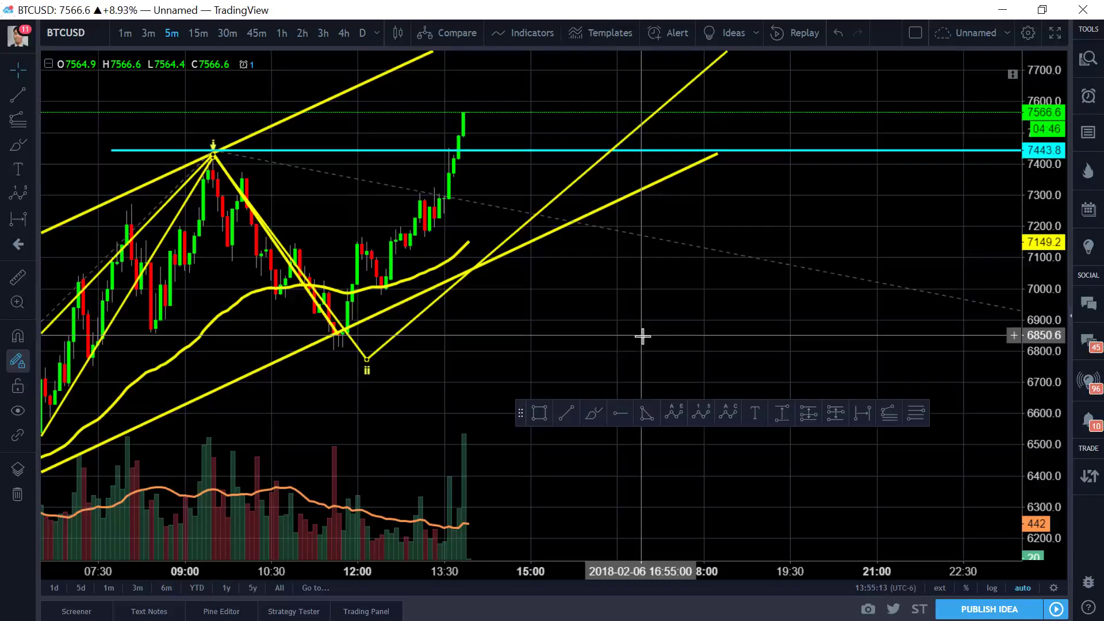
scroll(640, 191, down, 4)
drag(634, 308, 564, 308)
scroll(602, 294, down, 2)
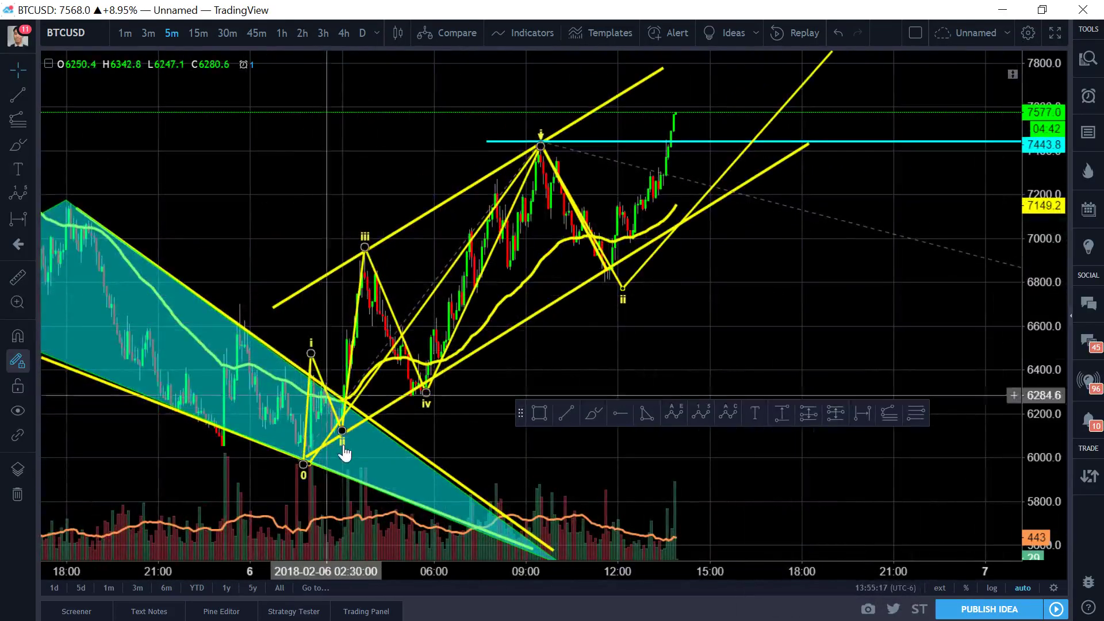
right_click(762, 339)
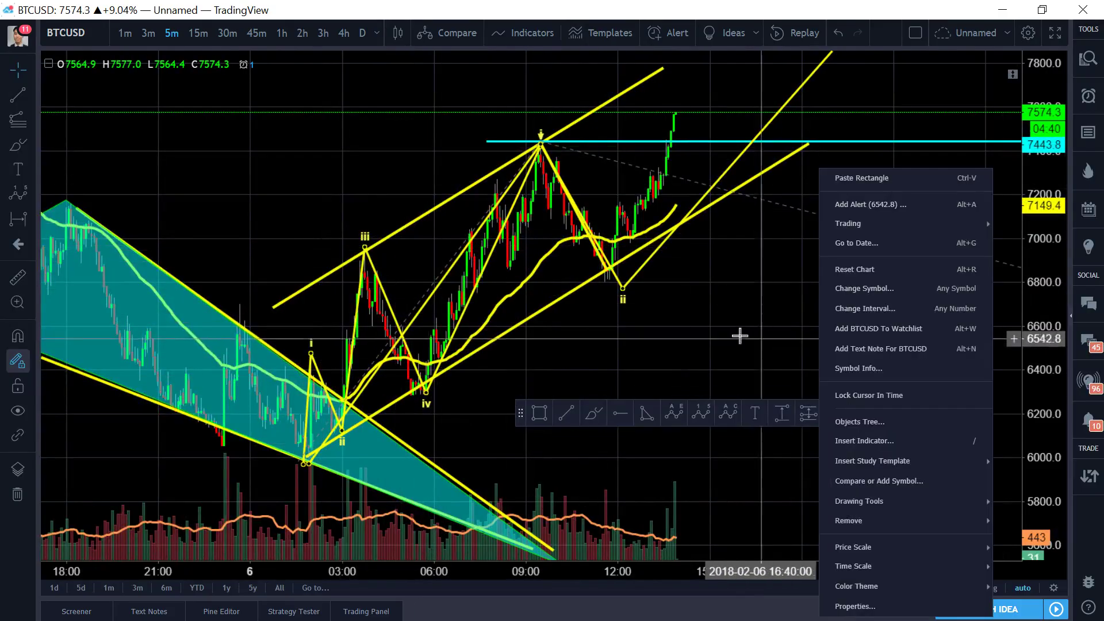
drag(736, 335, 716, 329)
mouse_move(601, 288)
mouse_down()
mouse_move(603, 261)
mouse_move(588, 277)
mouse_up()
- Extend the upper channel line to about 7796 at 14:15 on 2018-02-06 and dismiss the RSI alert
drag(763, 288, 821, 290)
scroll(821, 291, down, 1)
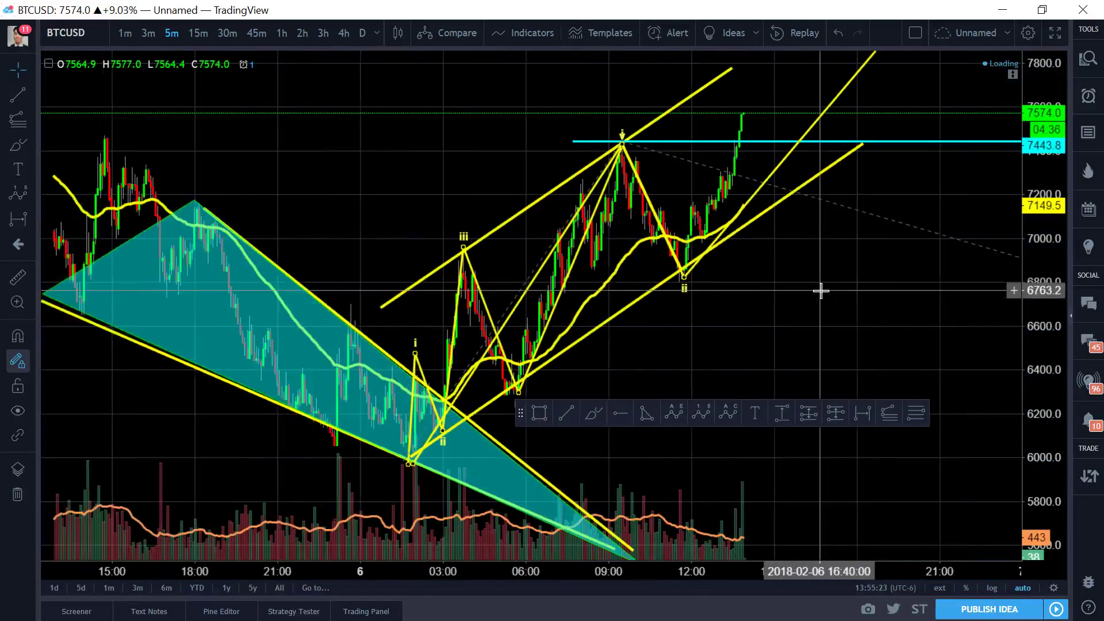
scroll(821, 290, up, 5)
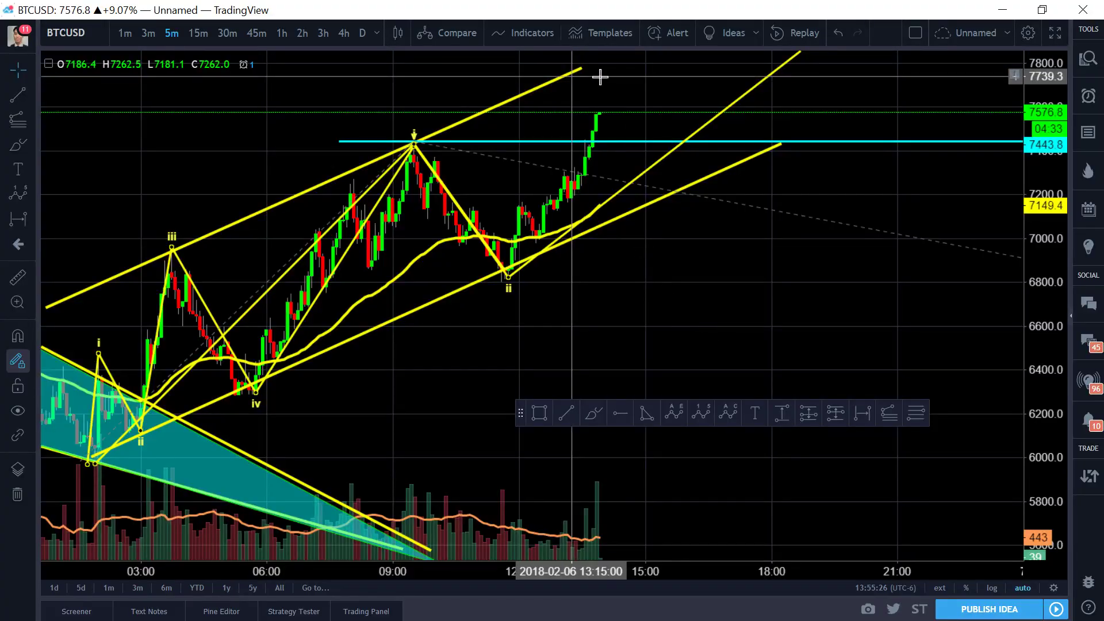
drag(580, 69, 614, 65)
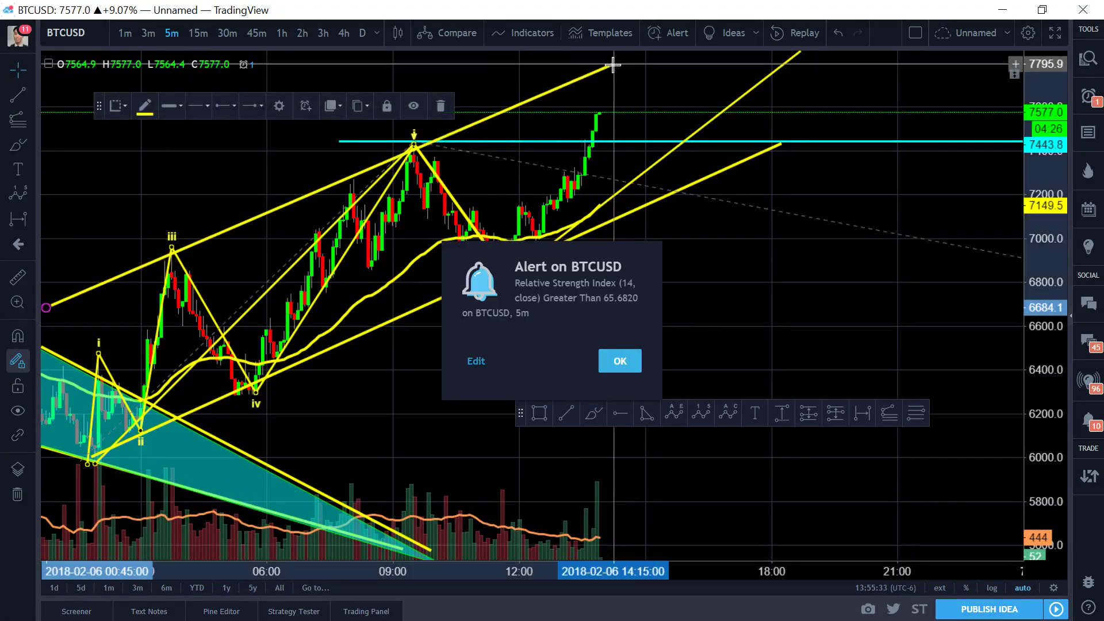
click(620, 361)
scroll(726, 308, up, 2)
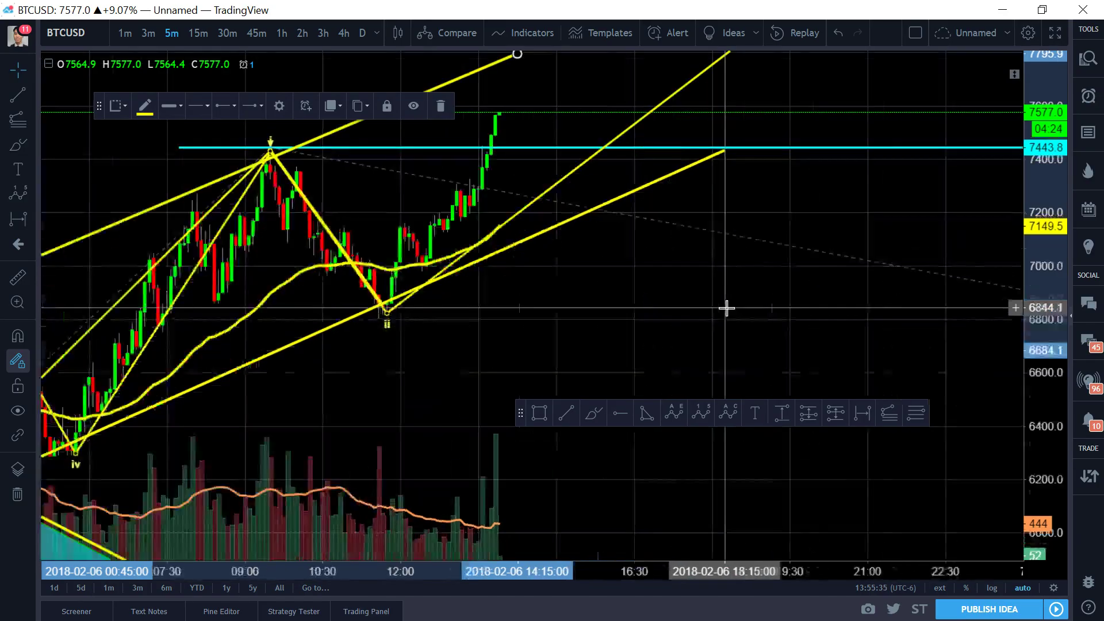
scroll(726, 309, down, 3)
scroll(887, 278, up, 1)
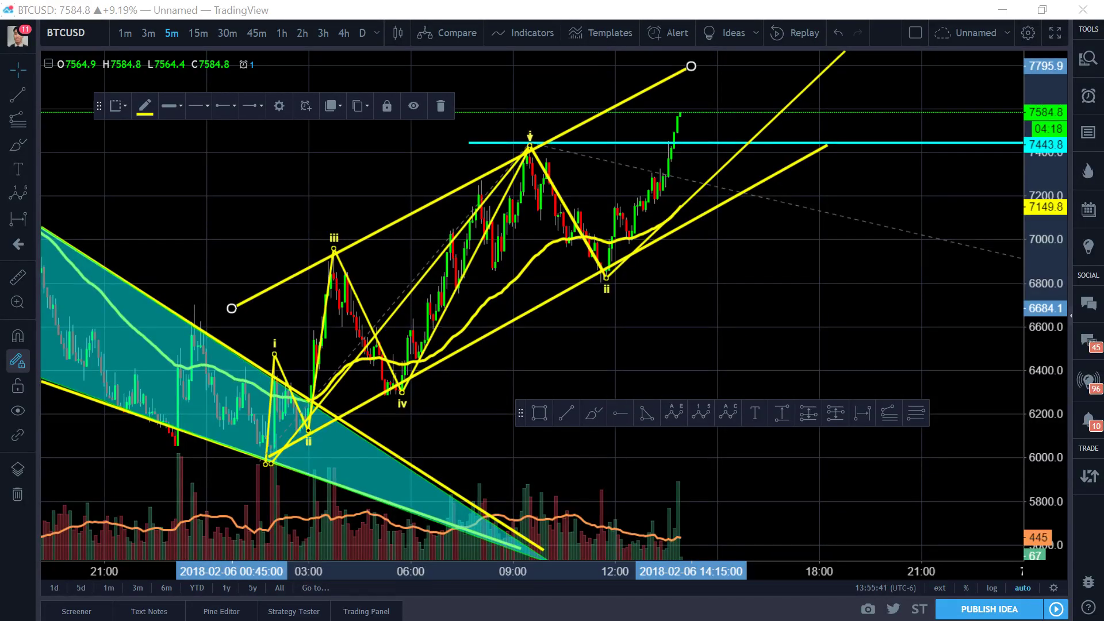
click(835, 290)
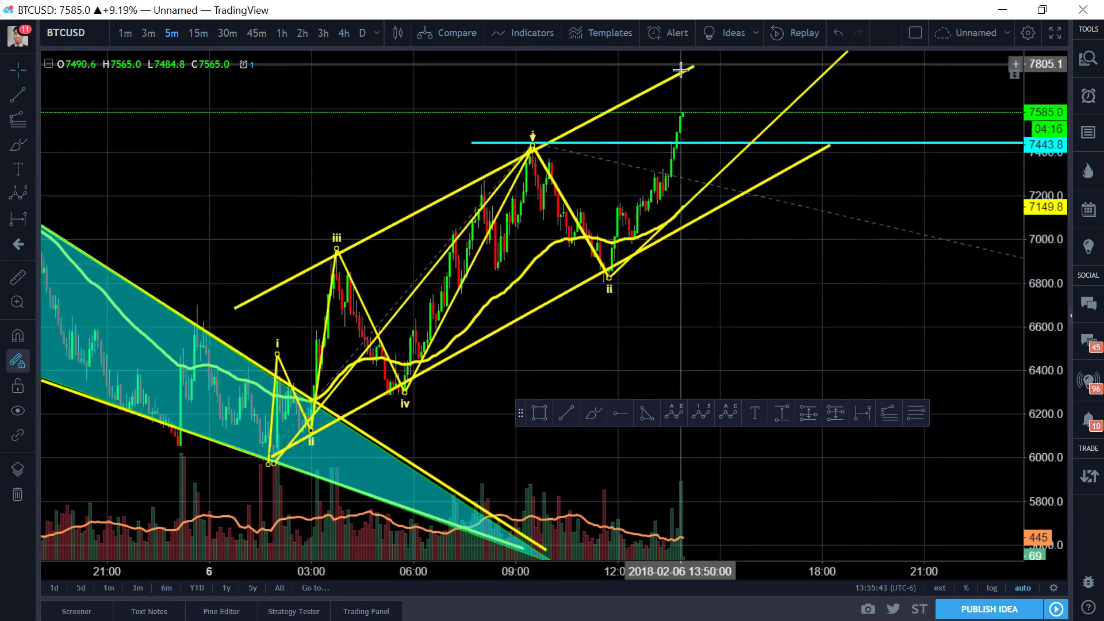
- Lower the end of the upper channel line to about 7777 and turn off automatic price scaling
click(694, 68)
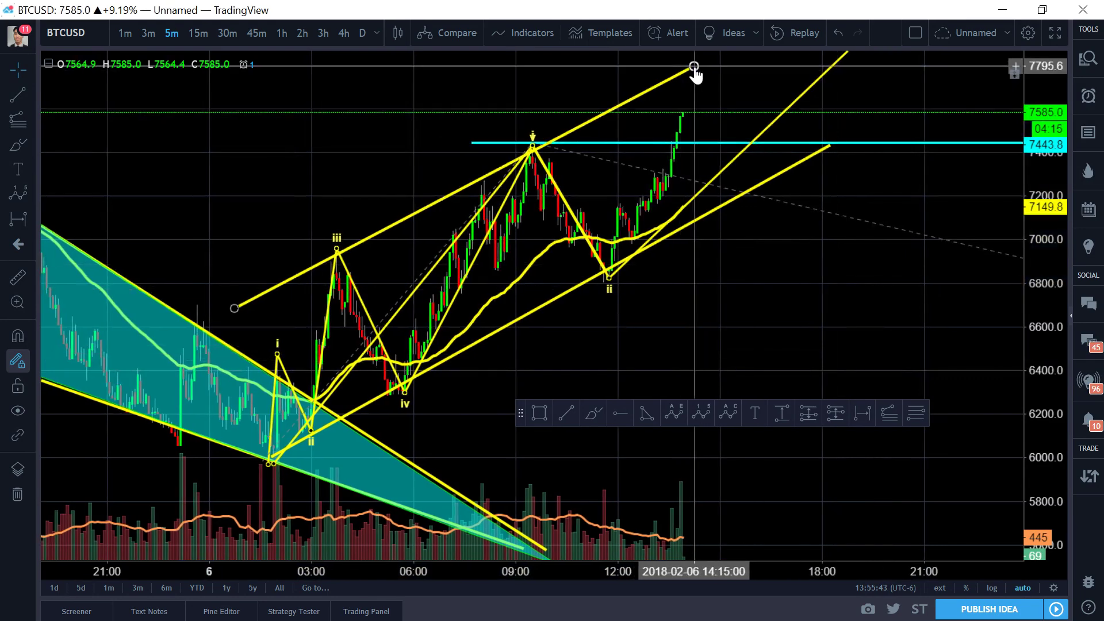
right_click(1054, 206)
click(980, 305)
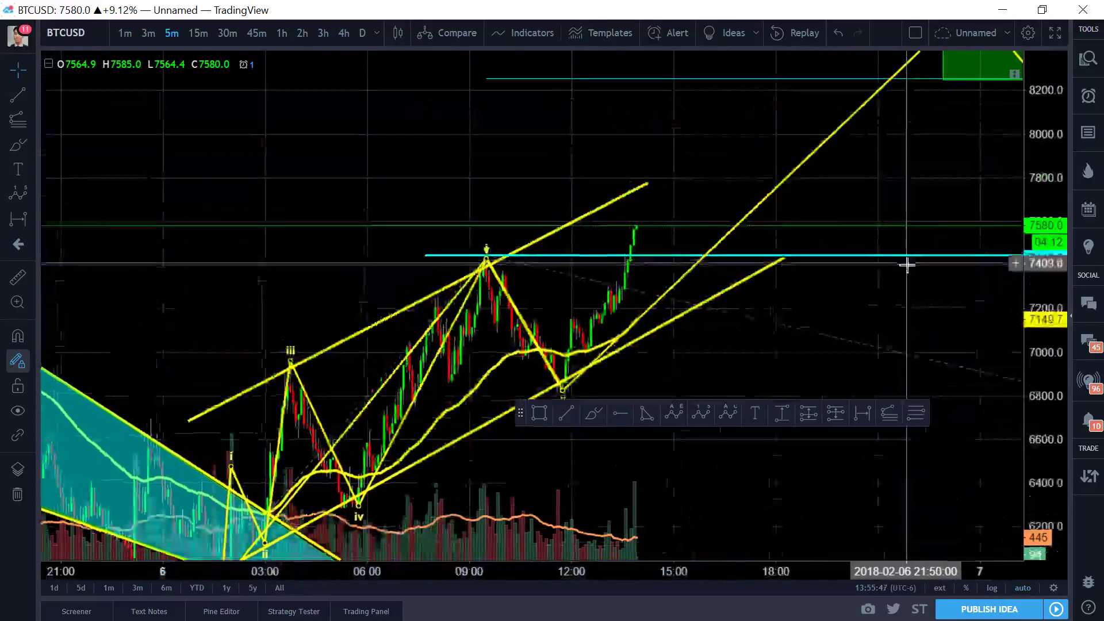
- Extend the upper channel line to about 8638 at 00:20 on 2018-02-07 and the lower channel line to about 8091 at 03:40
scroll(907, 264, down, 5)
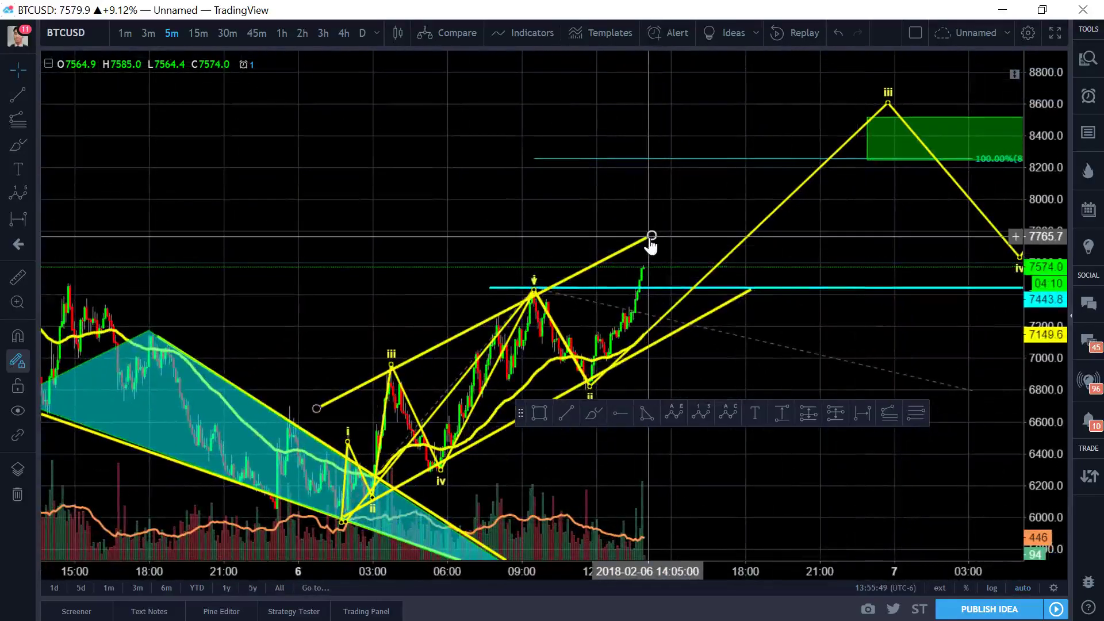
drag(650, 239, 903, 99)
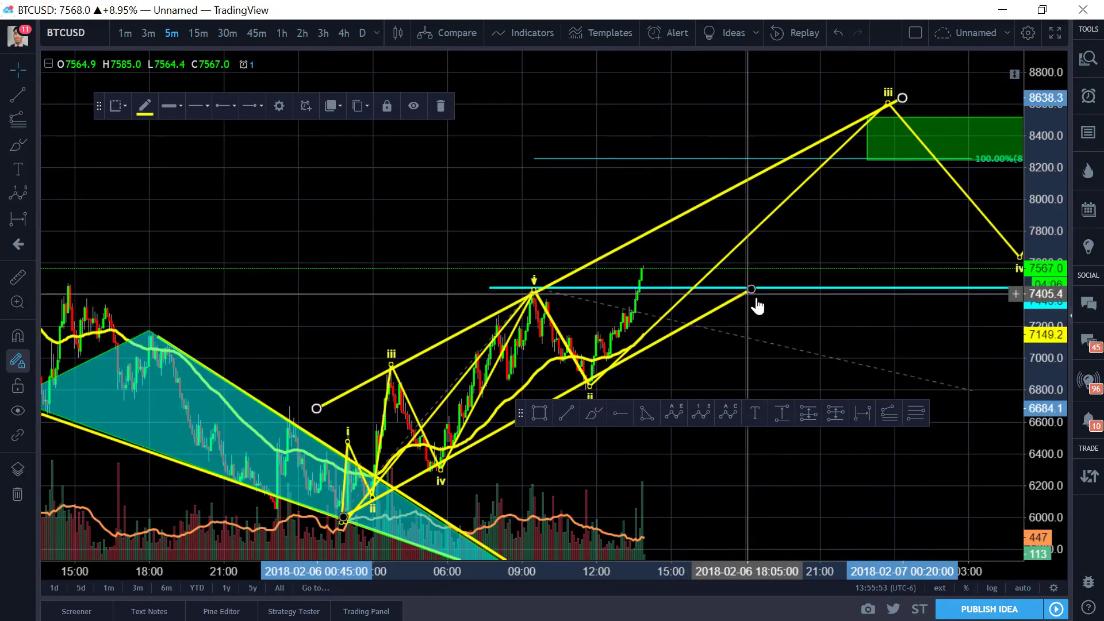
drag(752, 290, 986, 185)
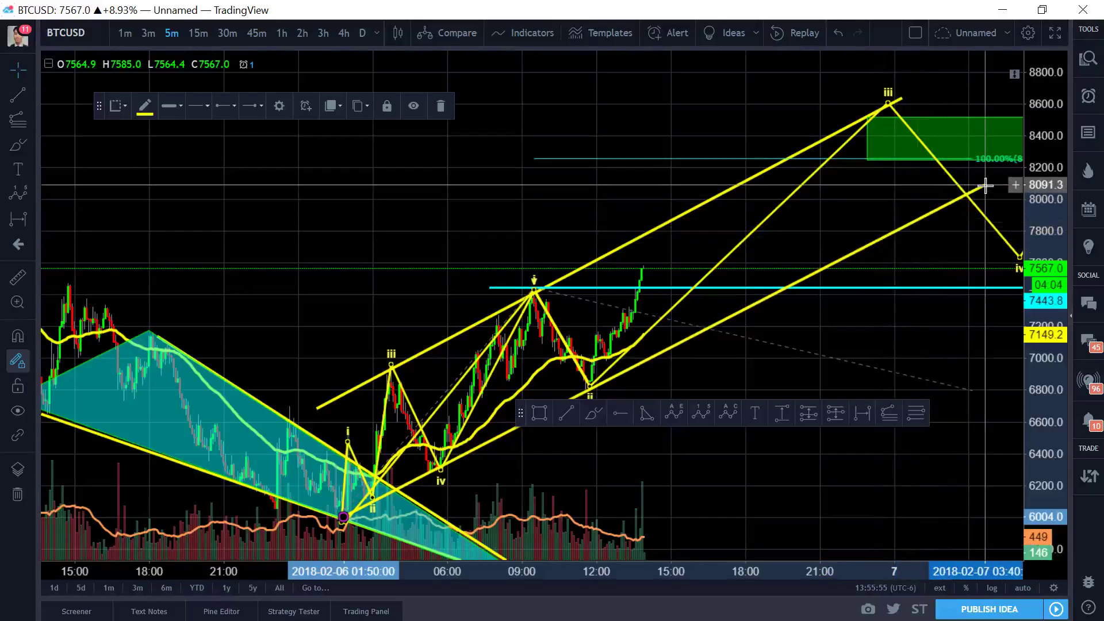
drag(895, 321, 763, 323)
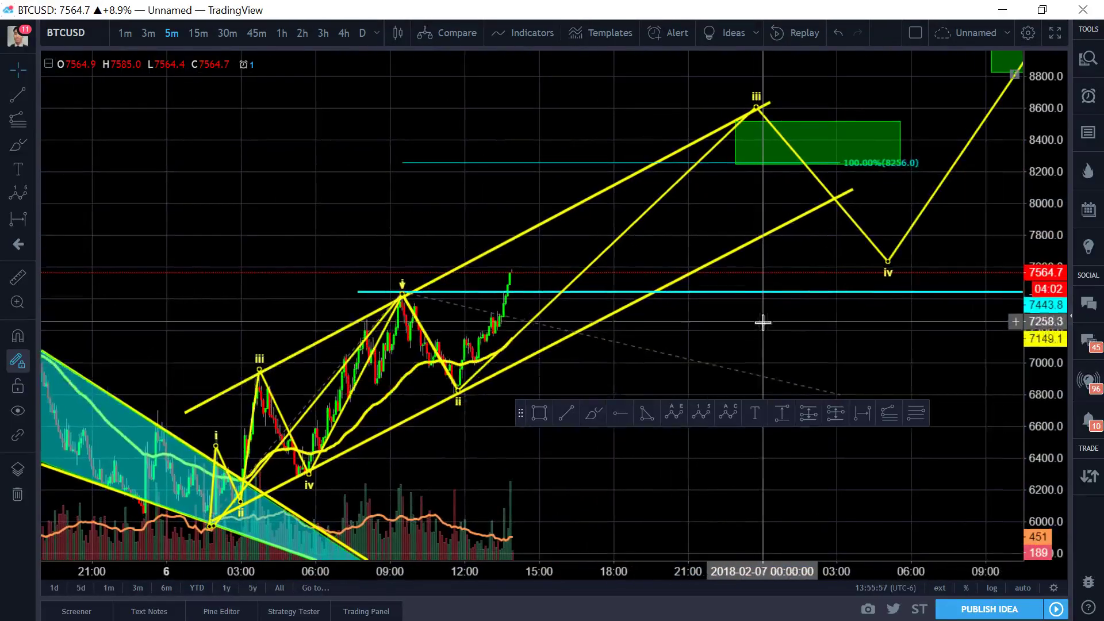
scroll(696, 387, down, 3)
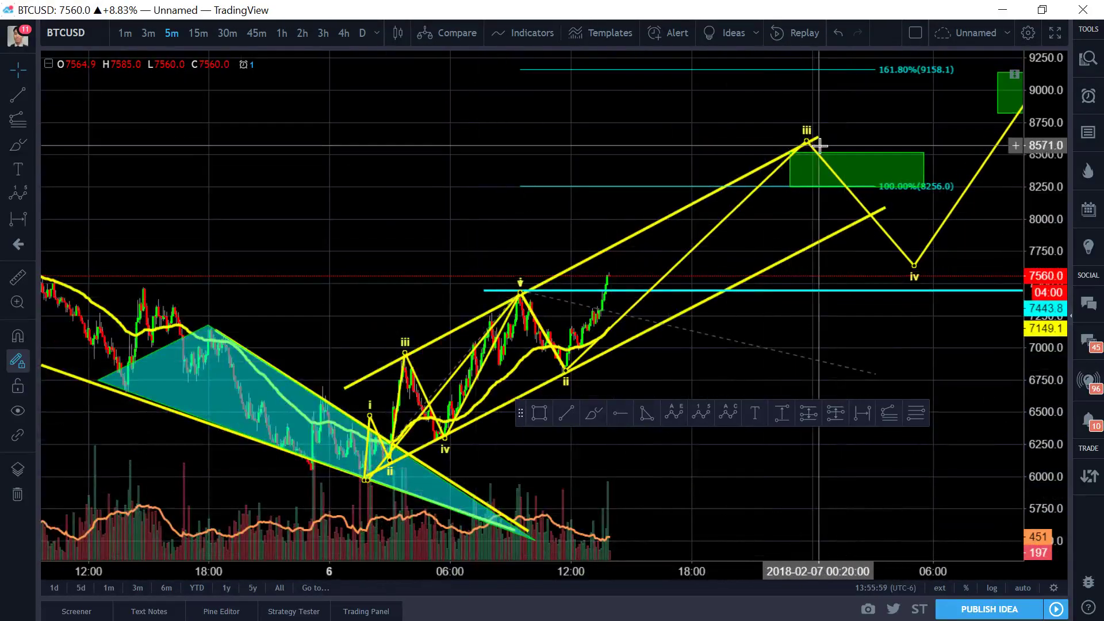
drag(850, 313, 918, 277)
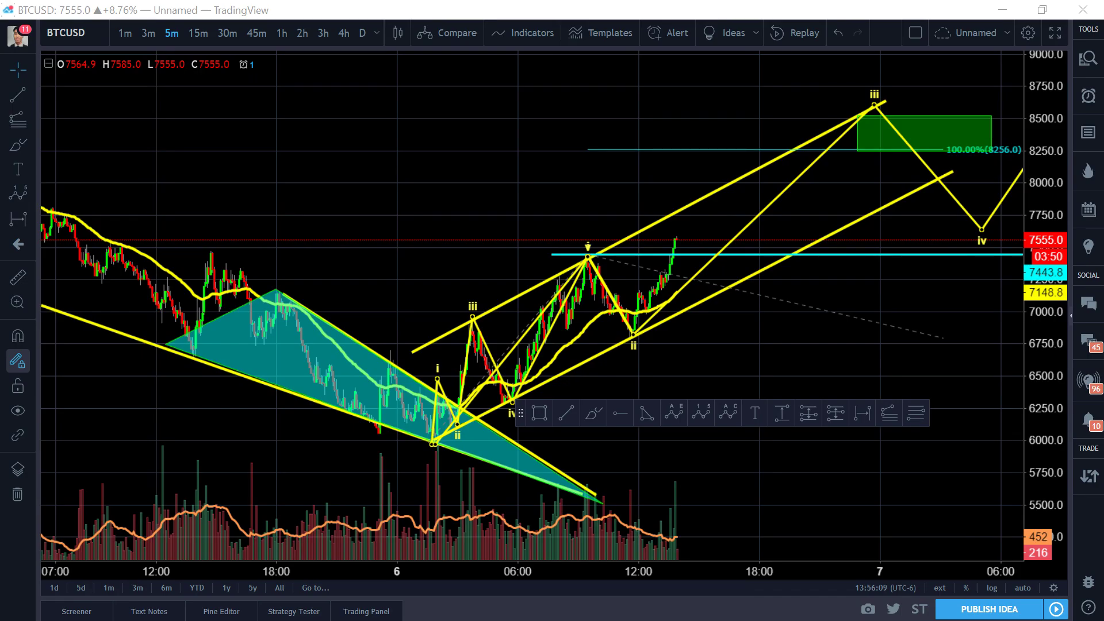
- Close the chart's context options without choosing any and dismiss the RSI alert
right_click(912, 291)
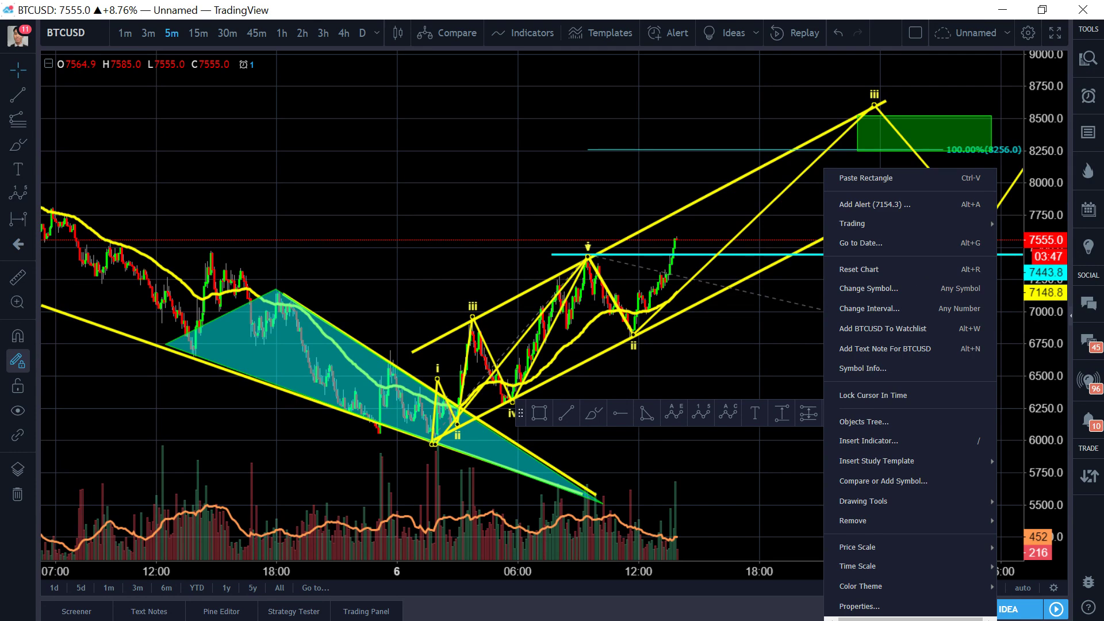
key(Escape)
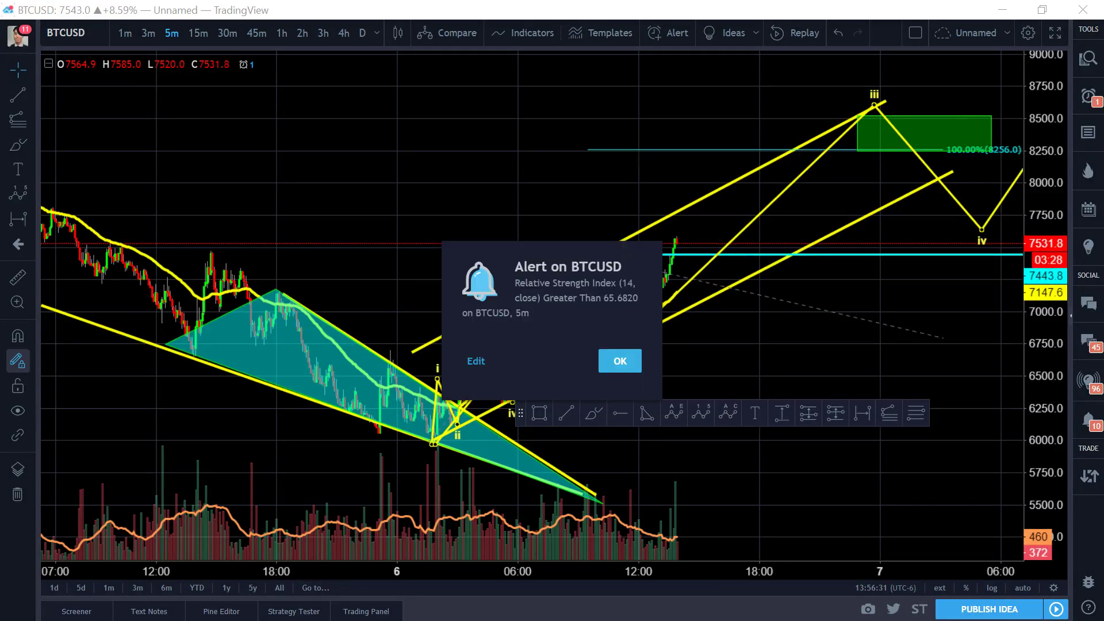
click(615, 361)
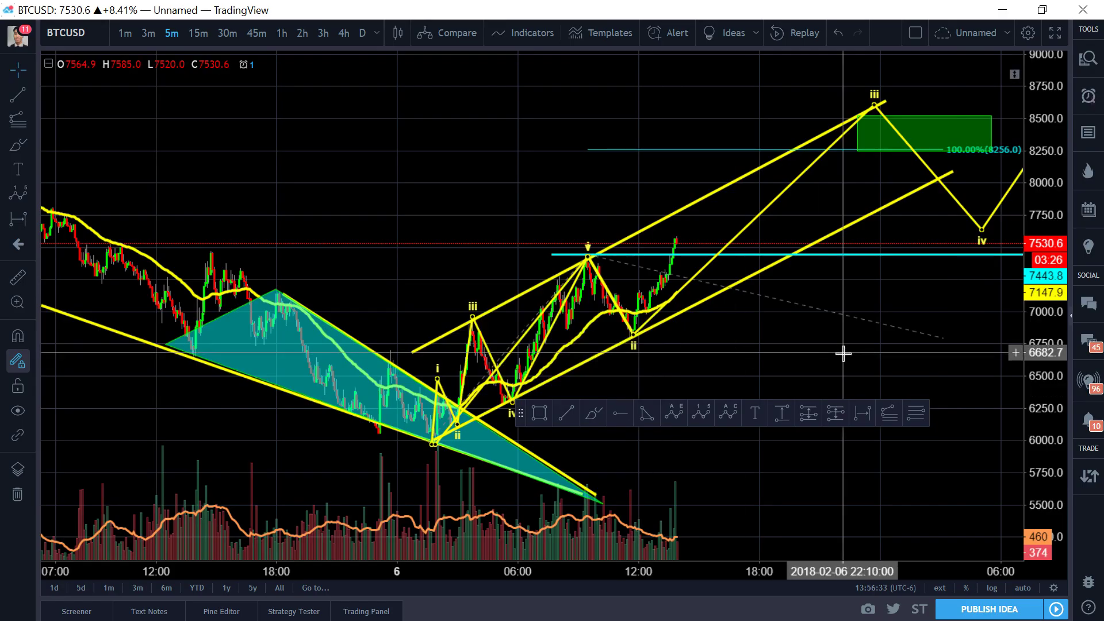